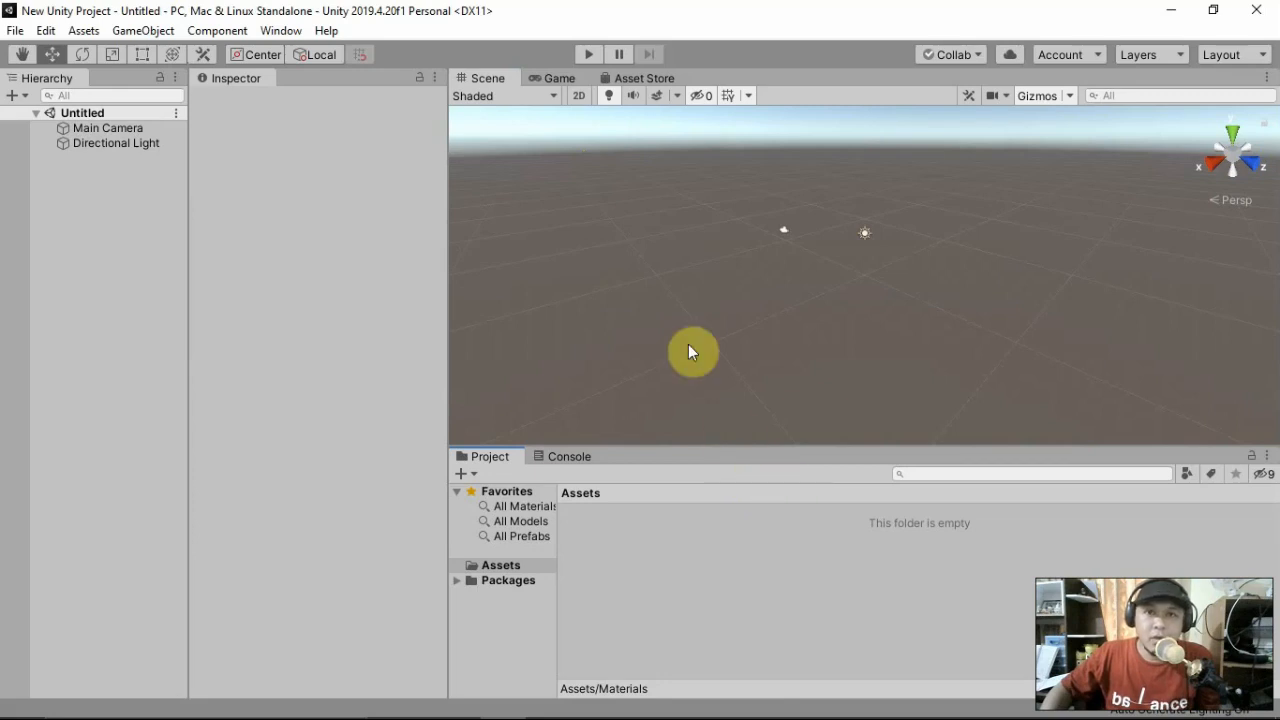
- Open the Asset Store, undock it as a floating window and maximize it
click(648, 82)
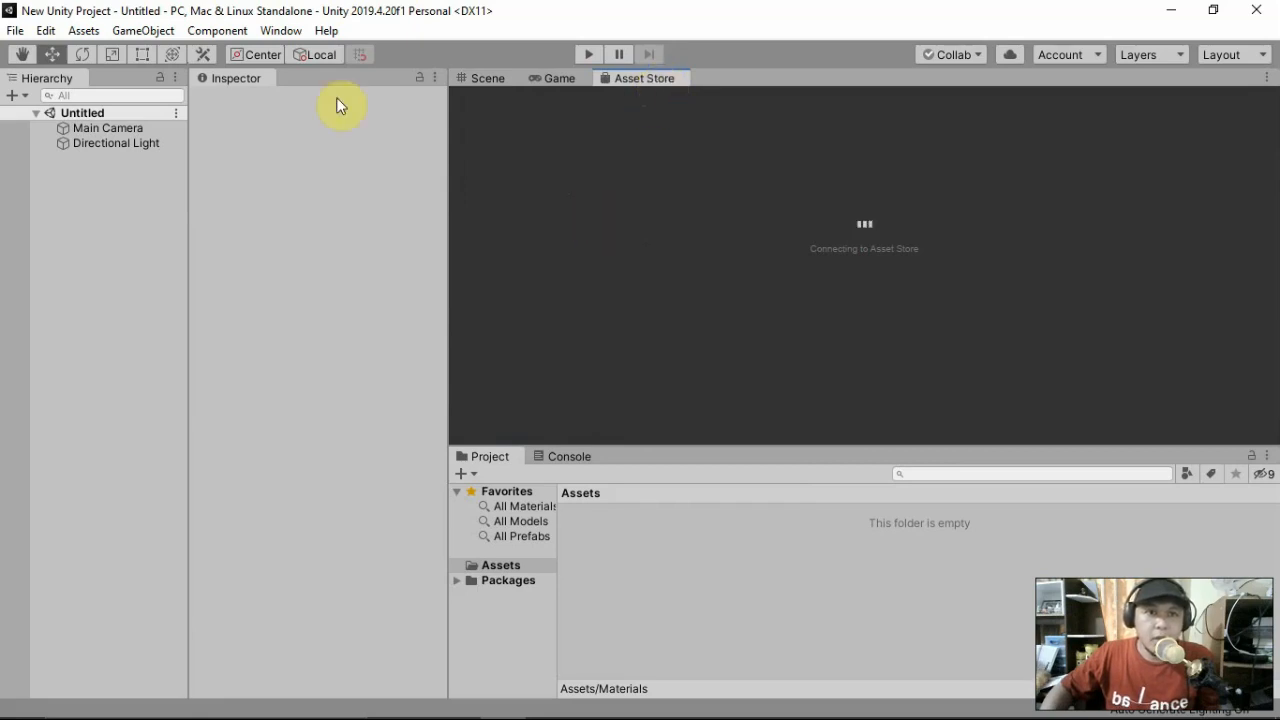
click(283, 30)
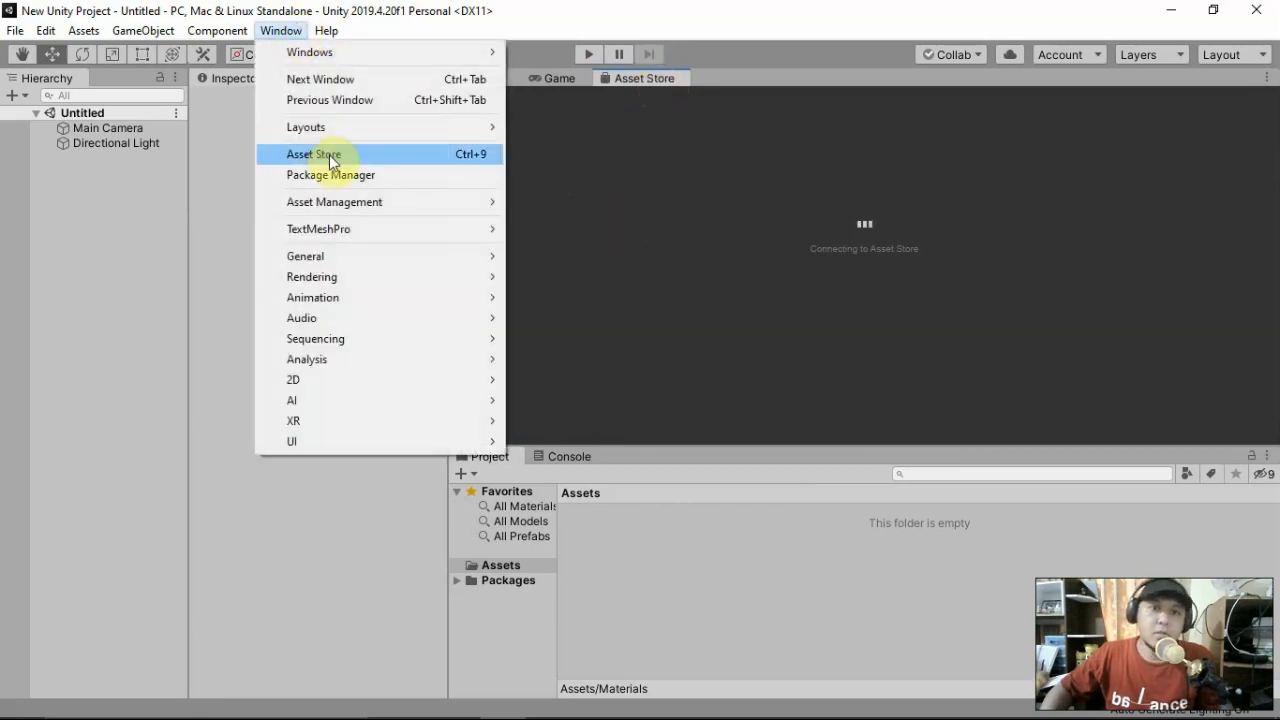
click(672, 204)
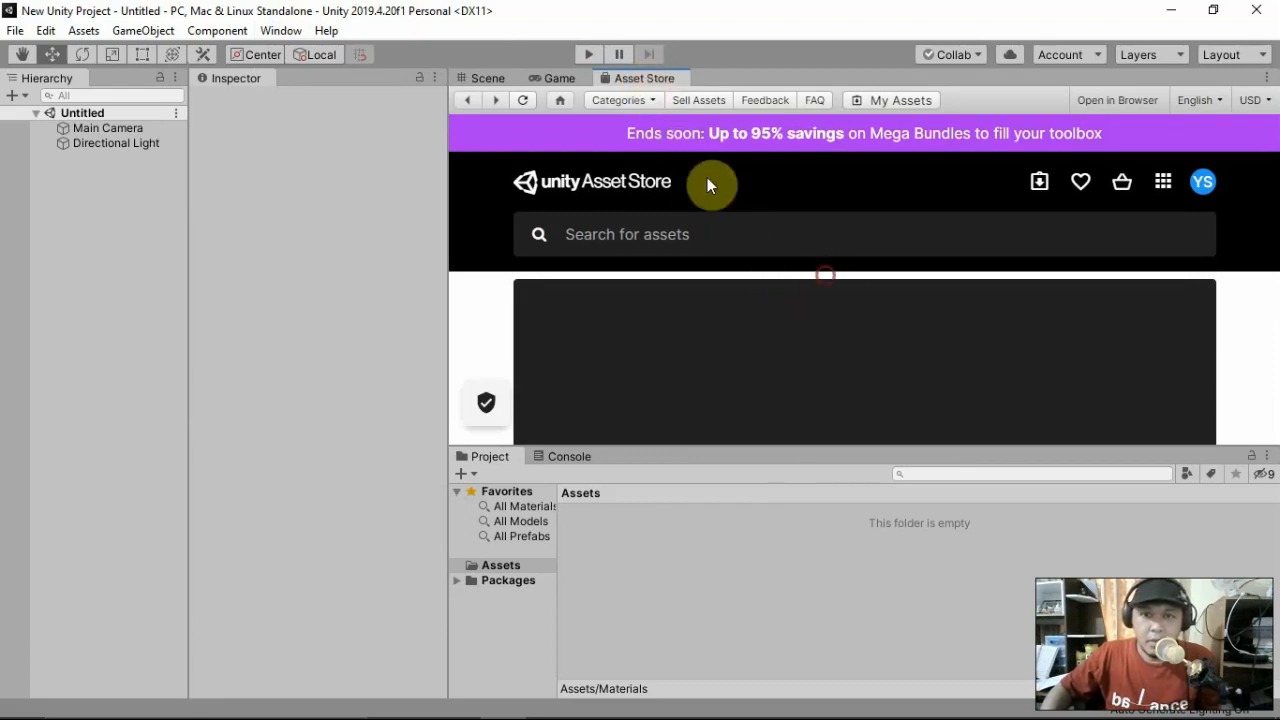
drag(634, 78, 791, 209)
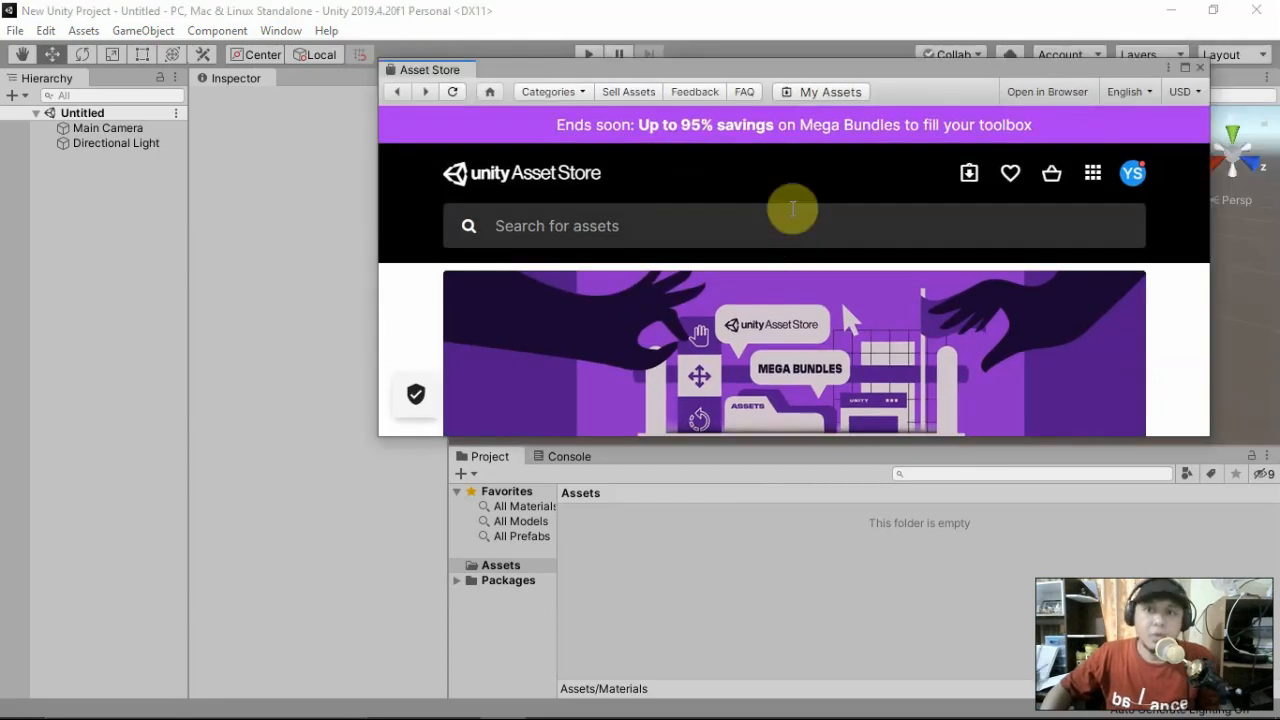
click(1185, 67)
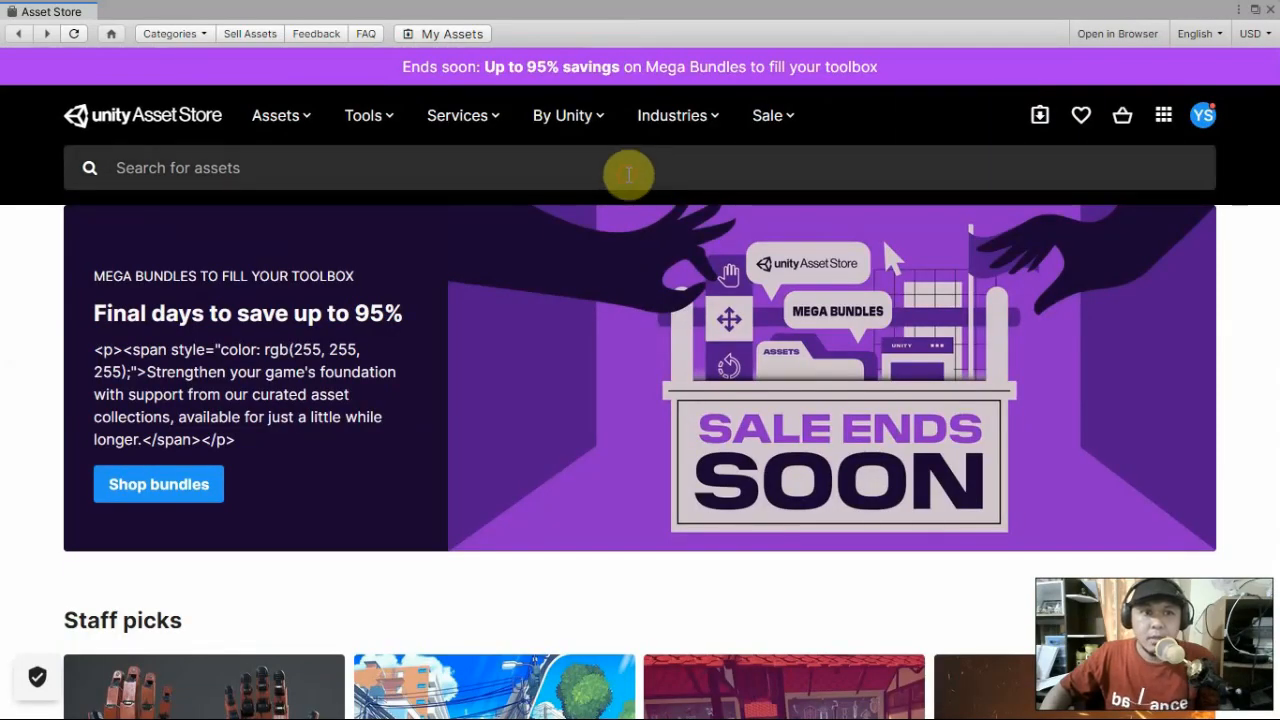
- Search the Asset Store for "1 toon teen" and open the free character's asset page
click(628, 178)
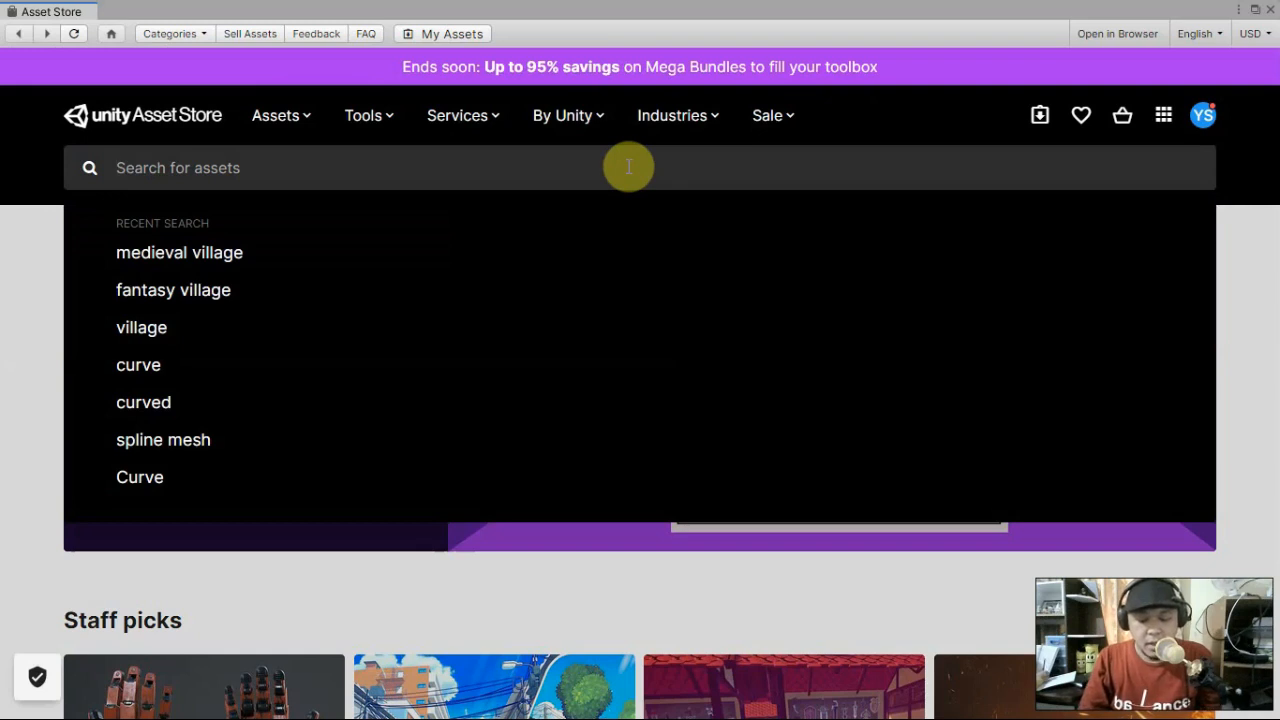
text(1 toon)
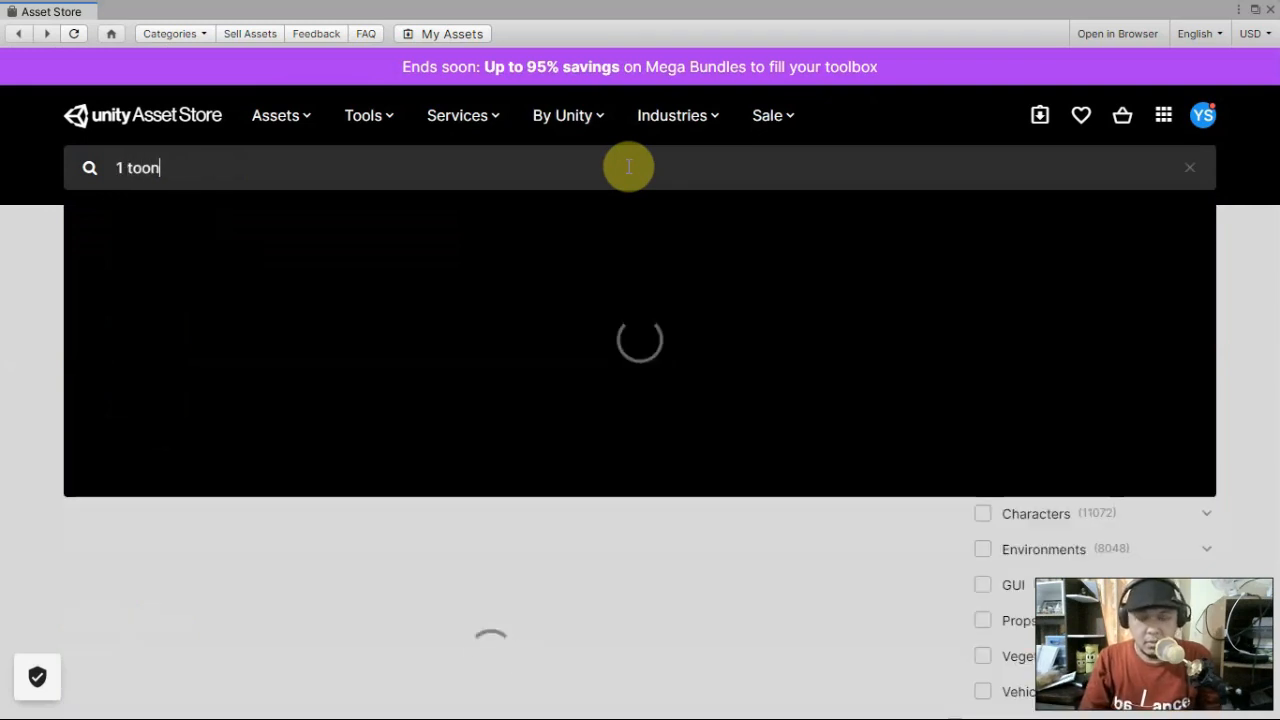
text( teen)
key(Return)
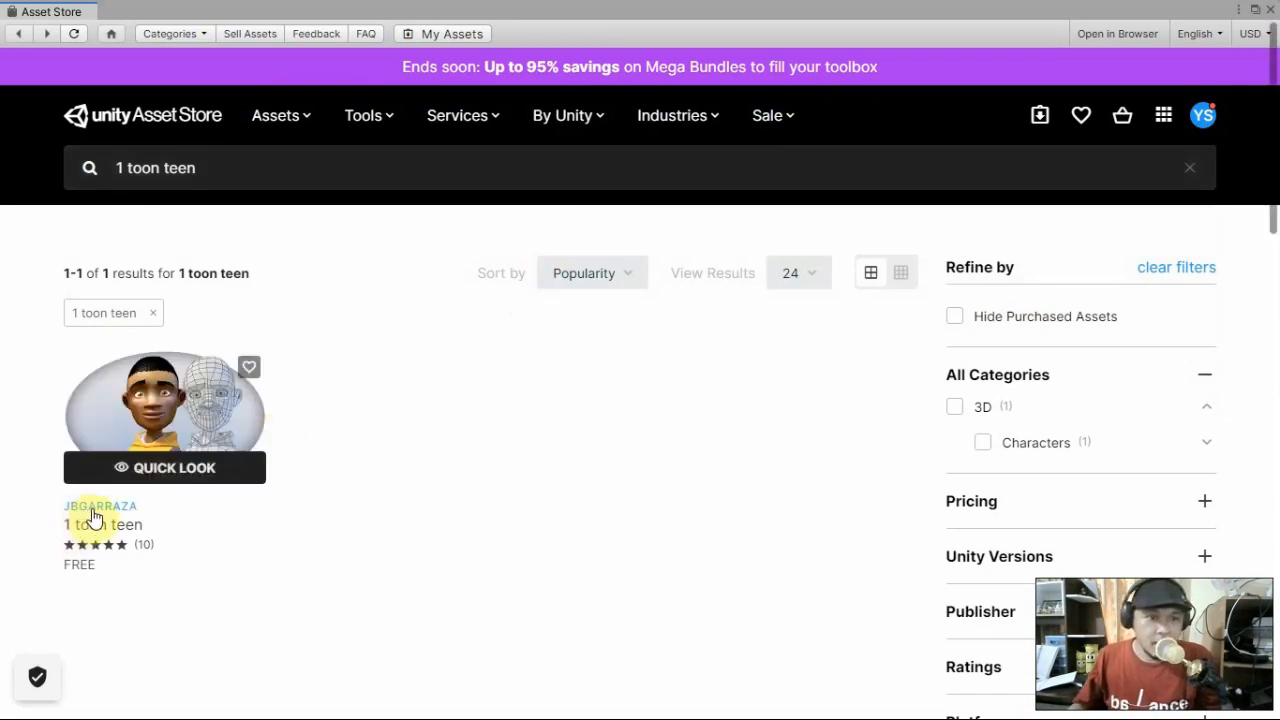
click(175, 400)
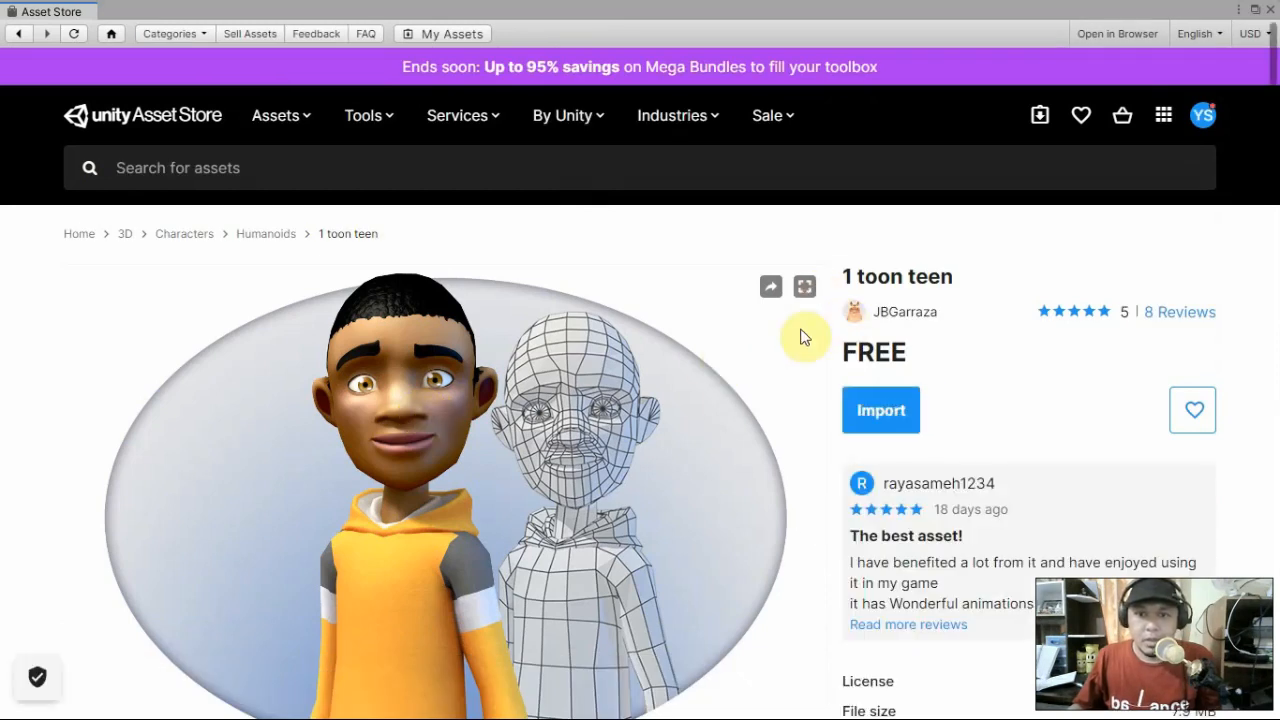
- Import all files of the 1 toon teen package, and dock the Asset Store window back beside the Game view
click(884, 418)
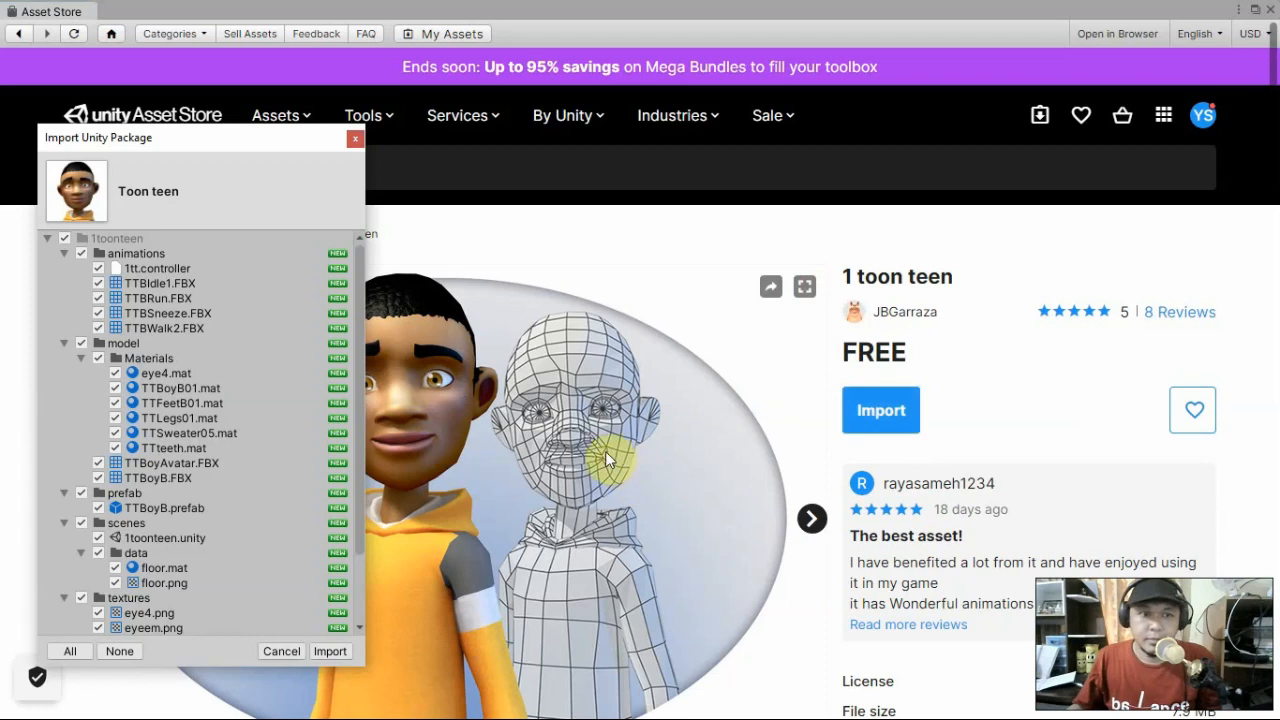
click(331, 652)
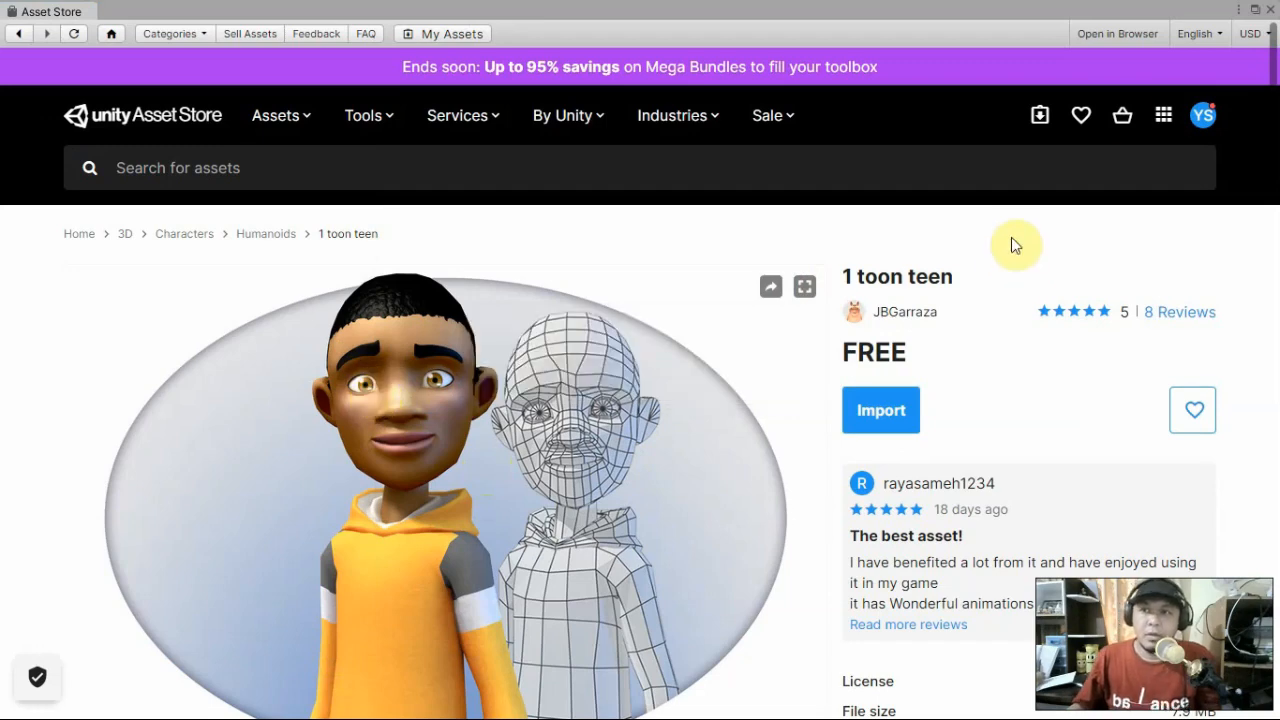
click(1255, 10)
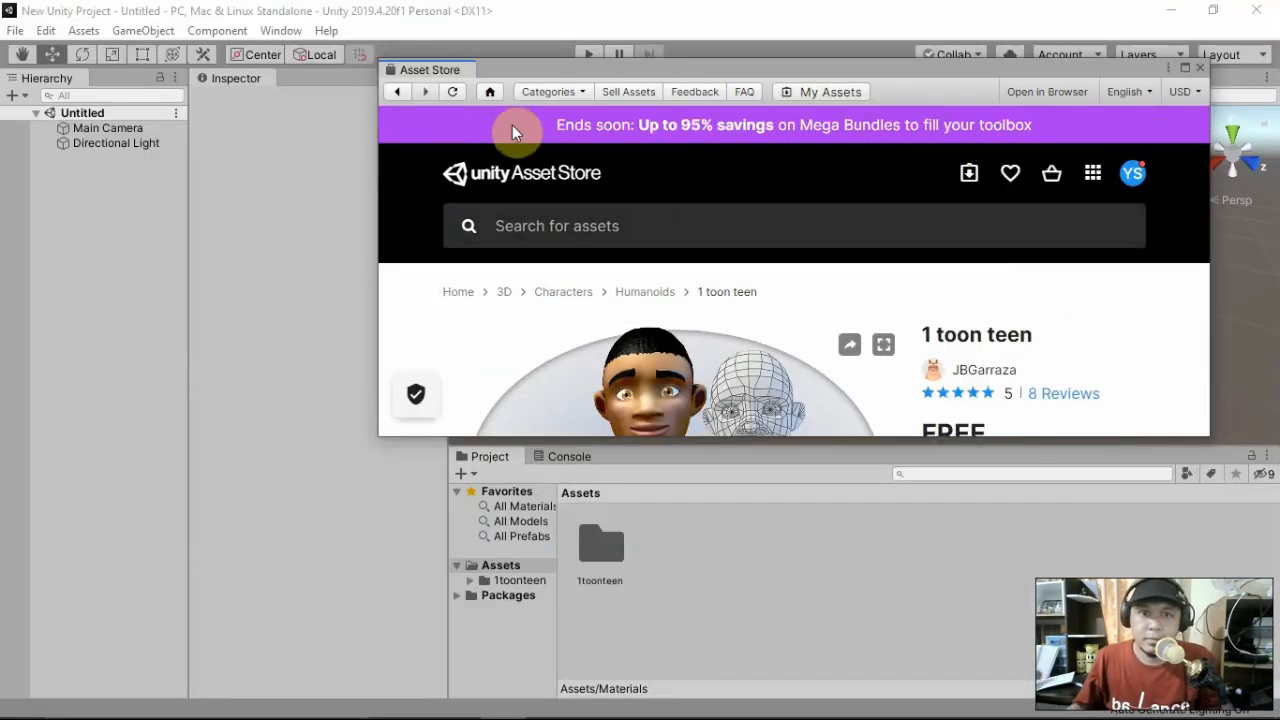
drag(504, 76, 632, 85)
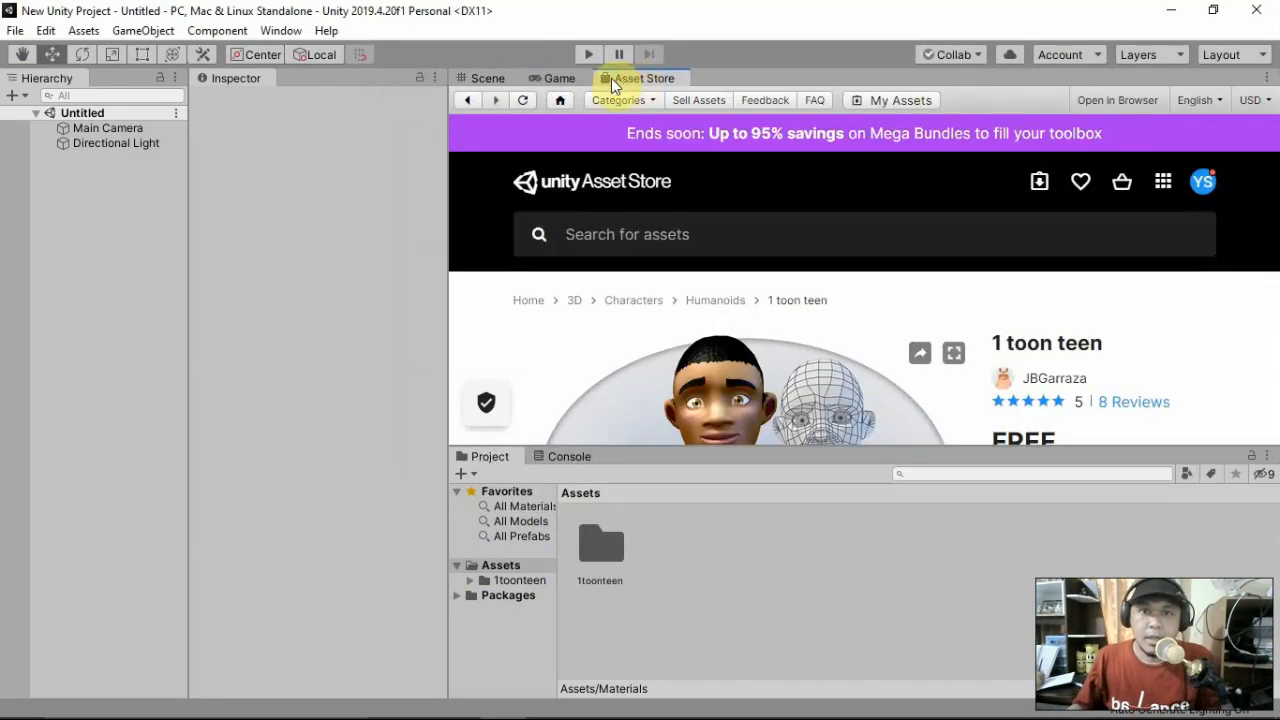
- Return to the Scene view and add a 3D plane as the ground
click(486, 78)
right_drag(751, 353, 806, 325)
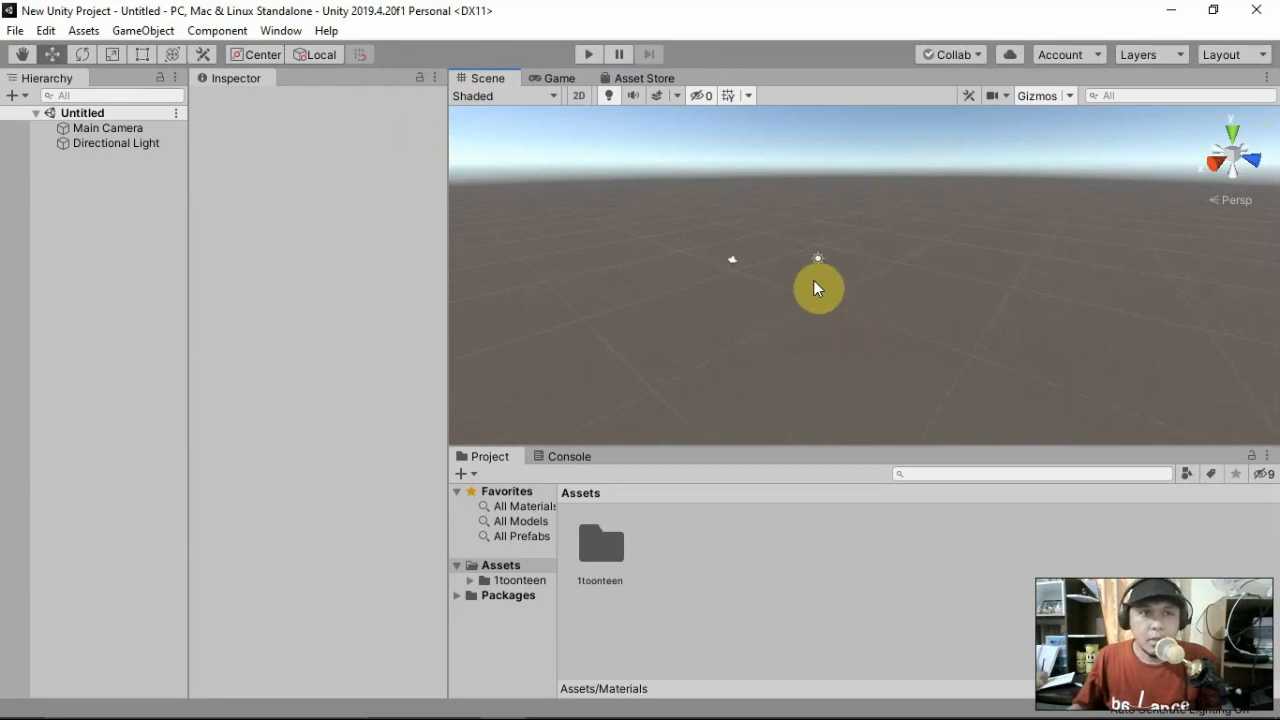
click(138, 33)
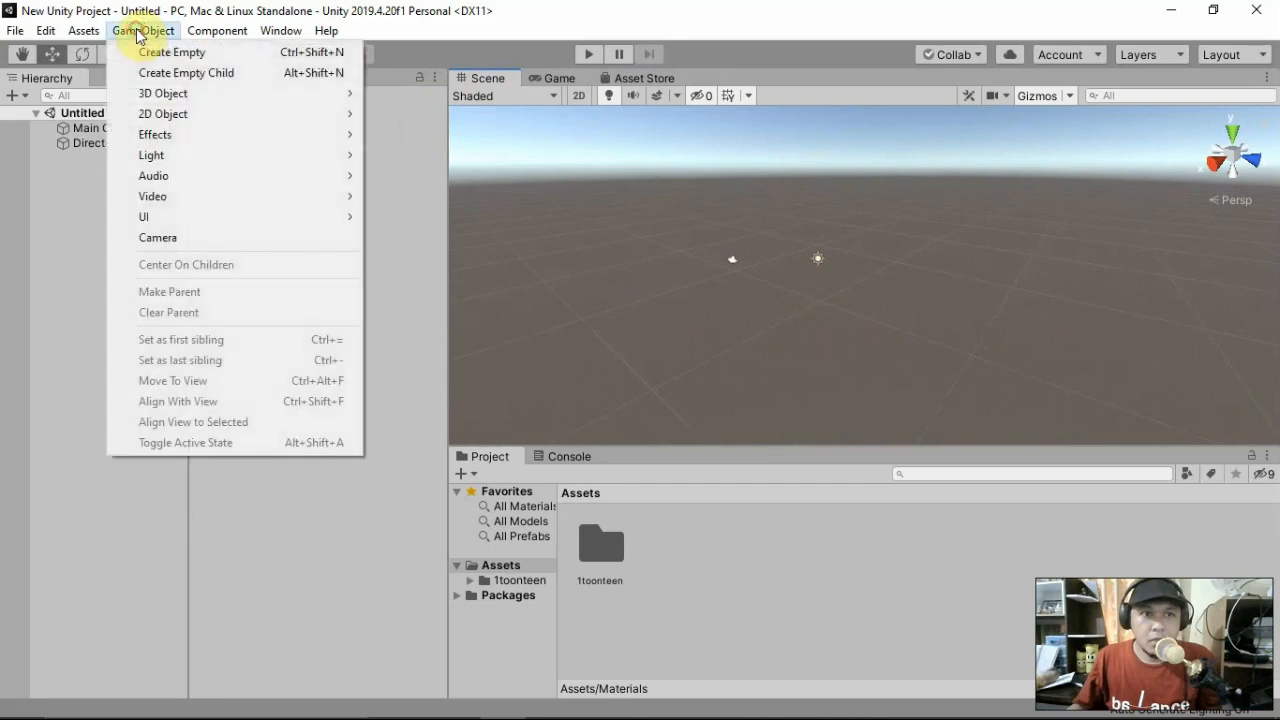
mouse_move(157, 94)
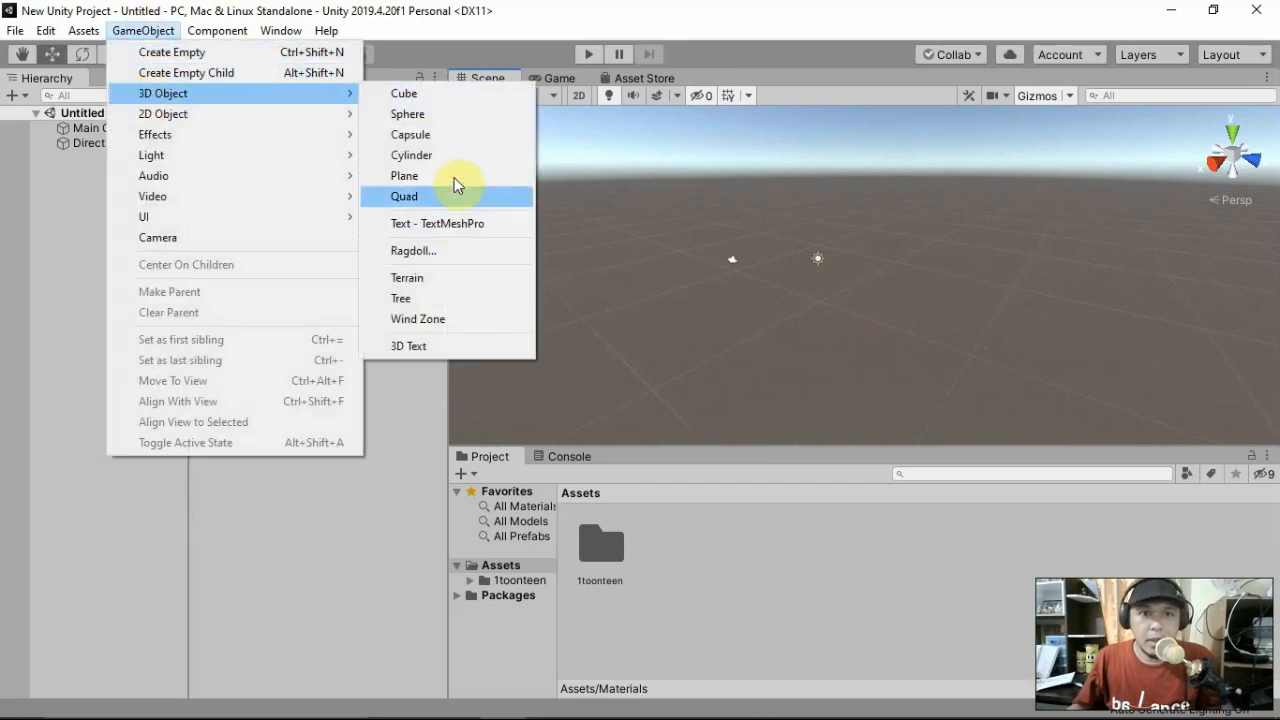
click(454, 176)
alt+drag(767, 318, 937, 332)
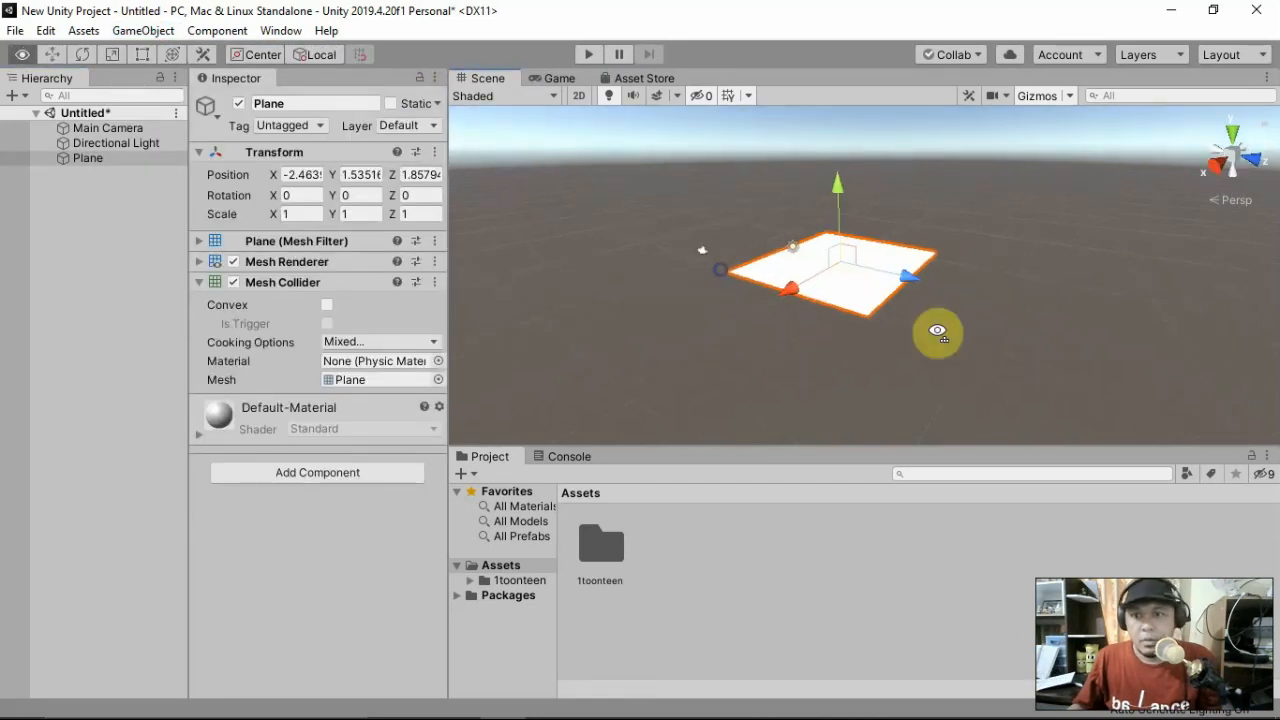
right_drag(937, 332, 1050, 368)
middle_drag(678, 303, 931, 340)
right_drag(757, 266, 1060, 312)
middle_drag(855, 330, 943, 286)
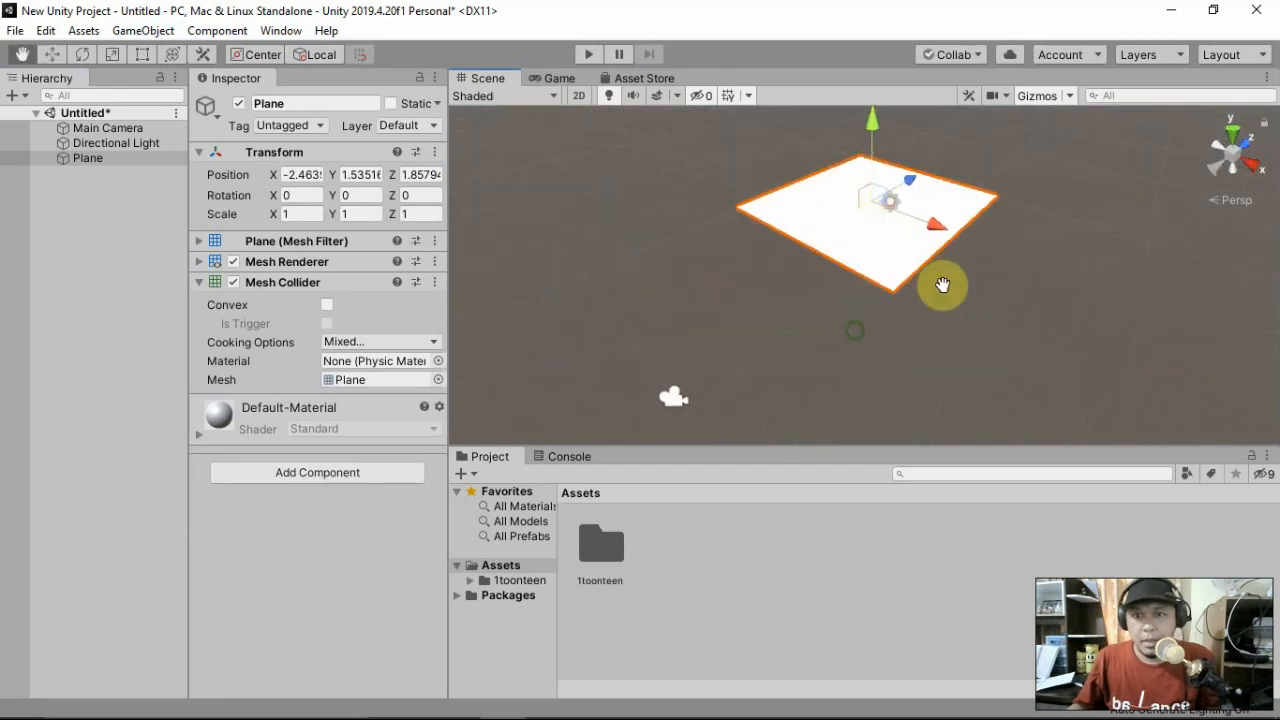
right_drag(820, 323, 886, 262)
scroll(877, 300, up, 5)
right_drag(660, 317, 744, 324)
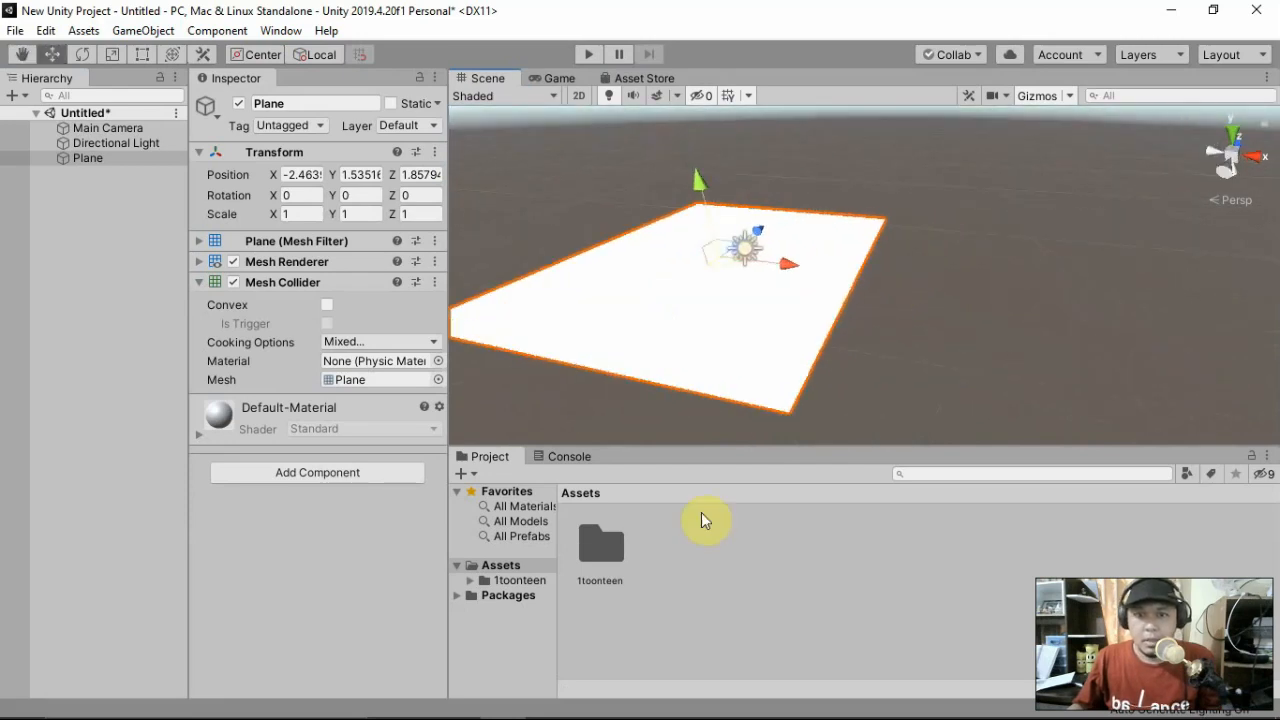
- Create a new material named Green in the Assets folder
click(720, 610)
right_click(720, 610)
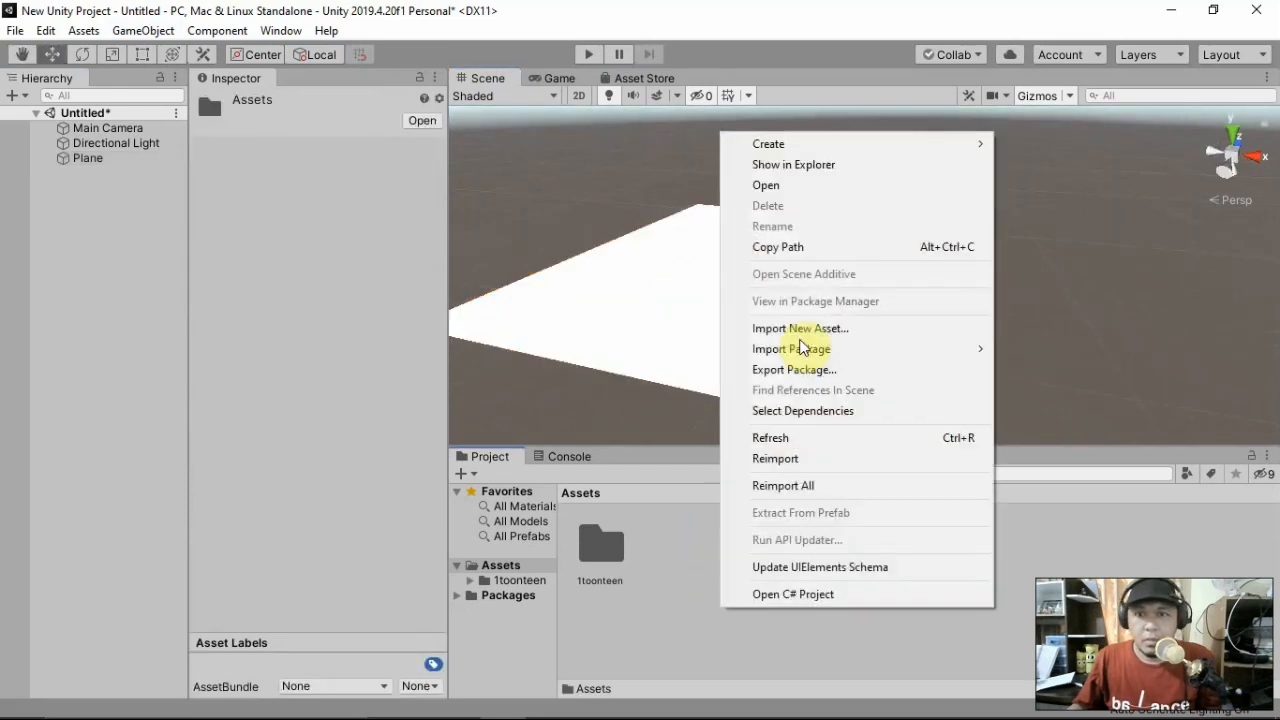
mouse_move(812, 150)
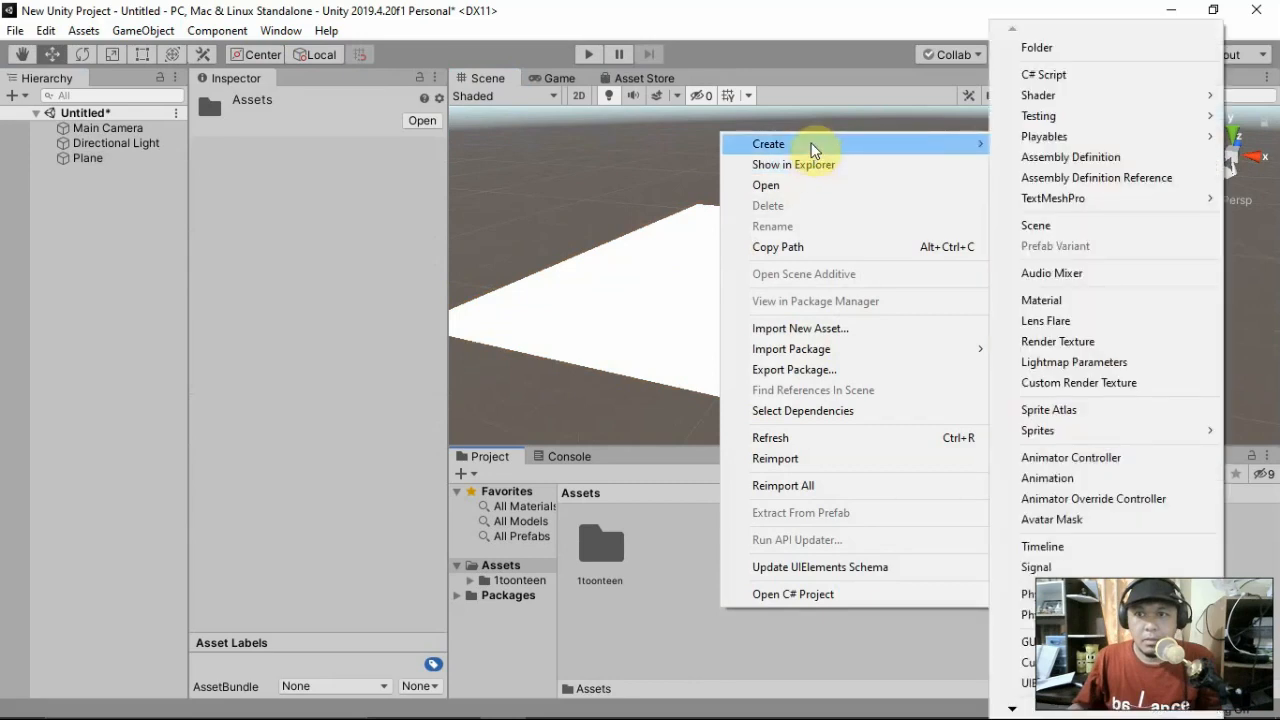
click(1121, 298)
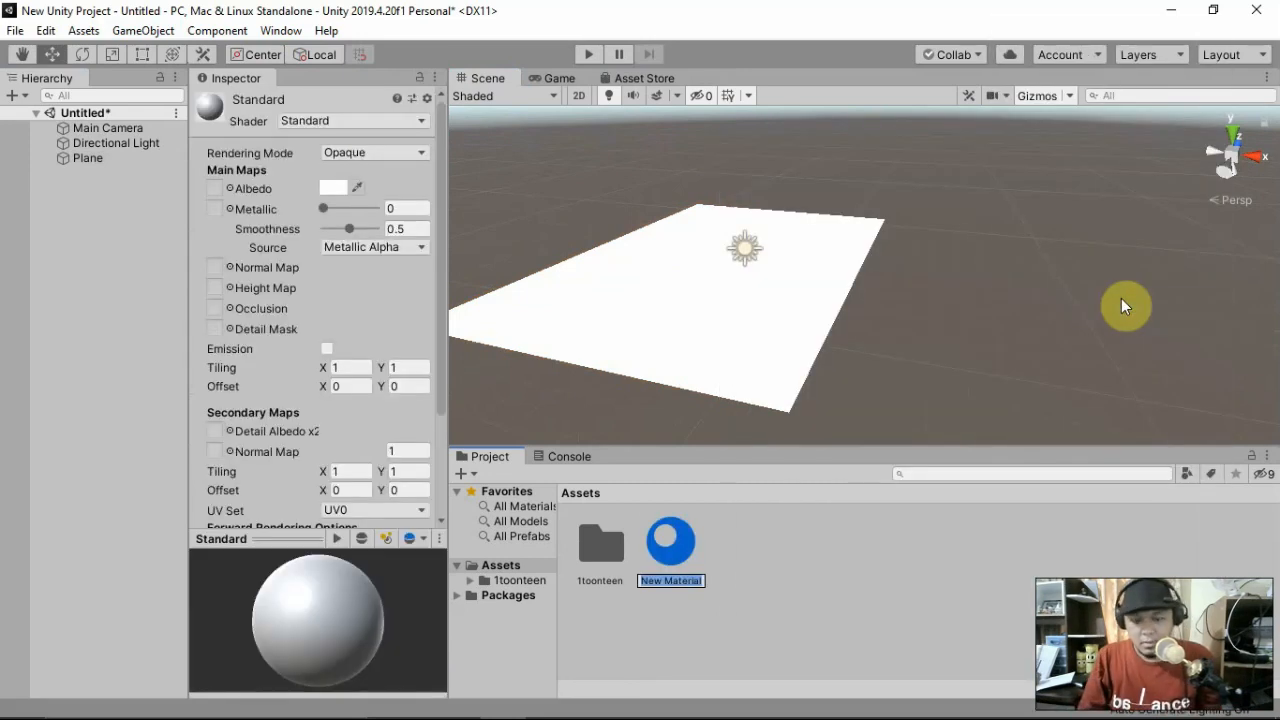
text(Gree)
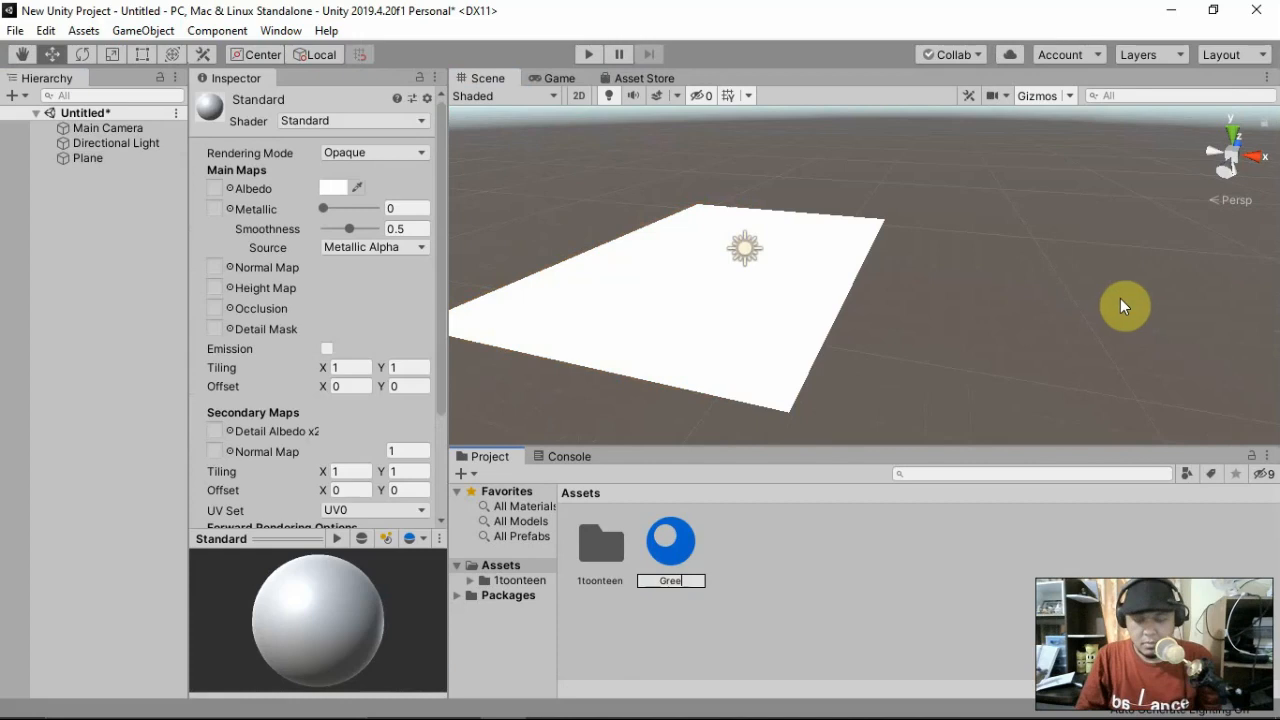
text(n)
key(Return)
- Set the Green material's albedo to bright green (hex 11FF00) and apply the material to the plane
click(332, 187)
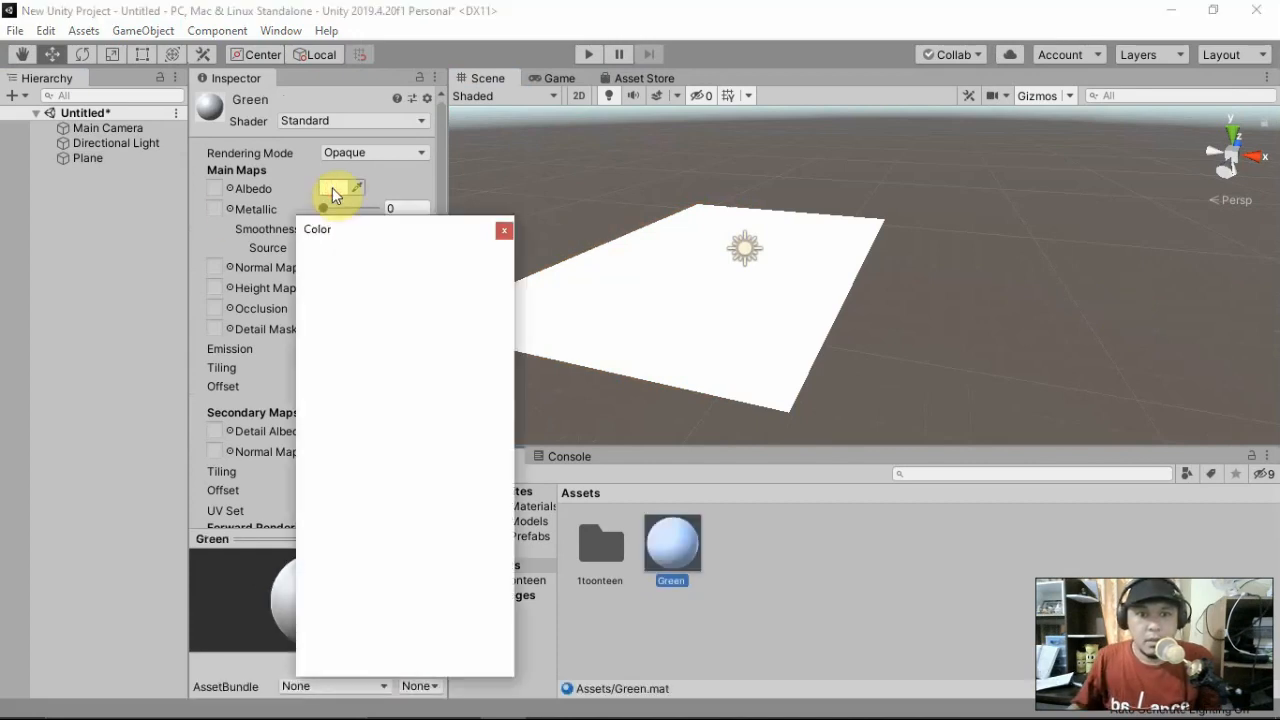
click(366, 310)
drag(438, 363, 472, 339)
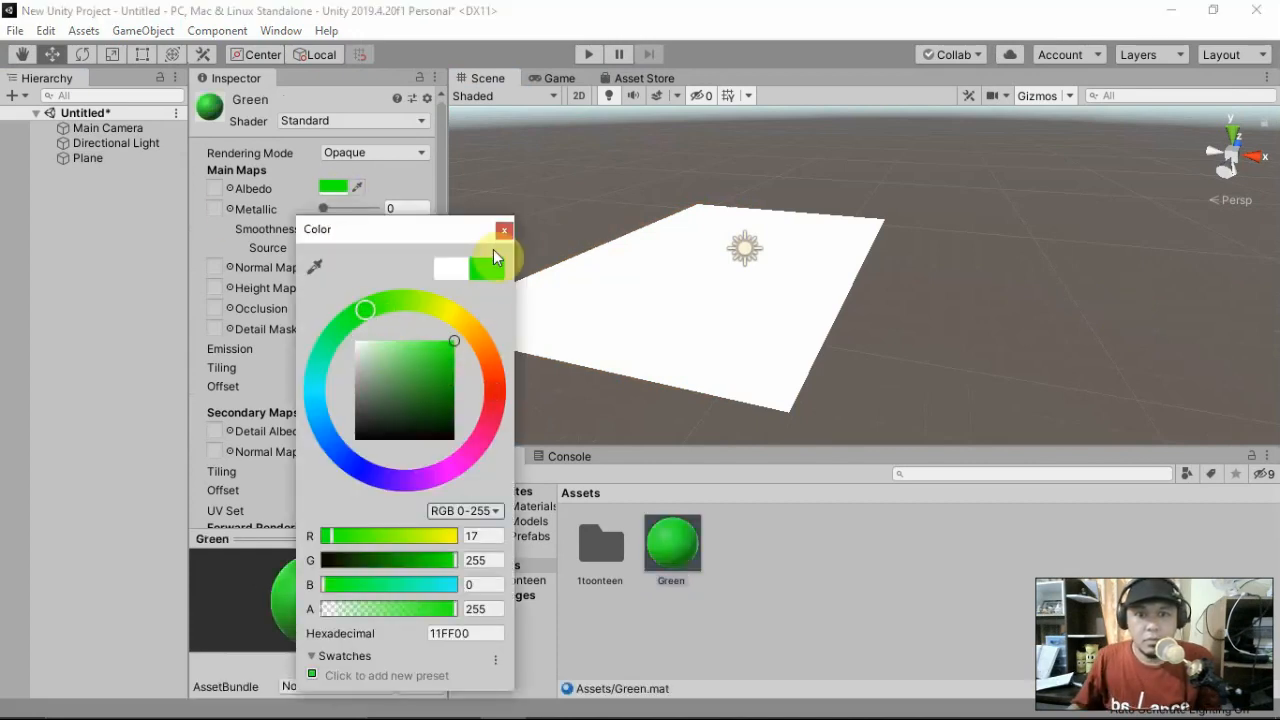
click(504, 230)
drag(672, 543, 737, 297)
- Show the 1toonteen folder as a list and place the TTBoyB prefab from its prefab subfolder on the plane
double_click(586, 552)
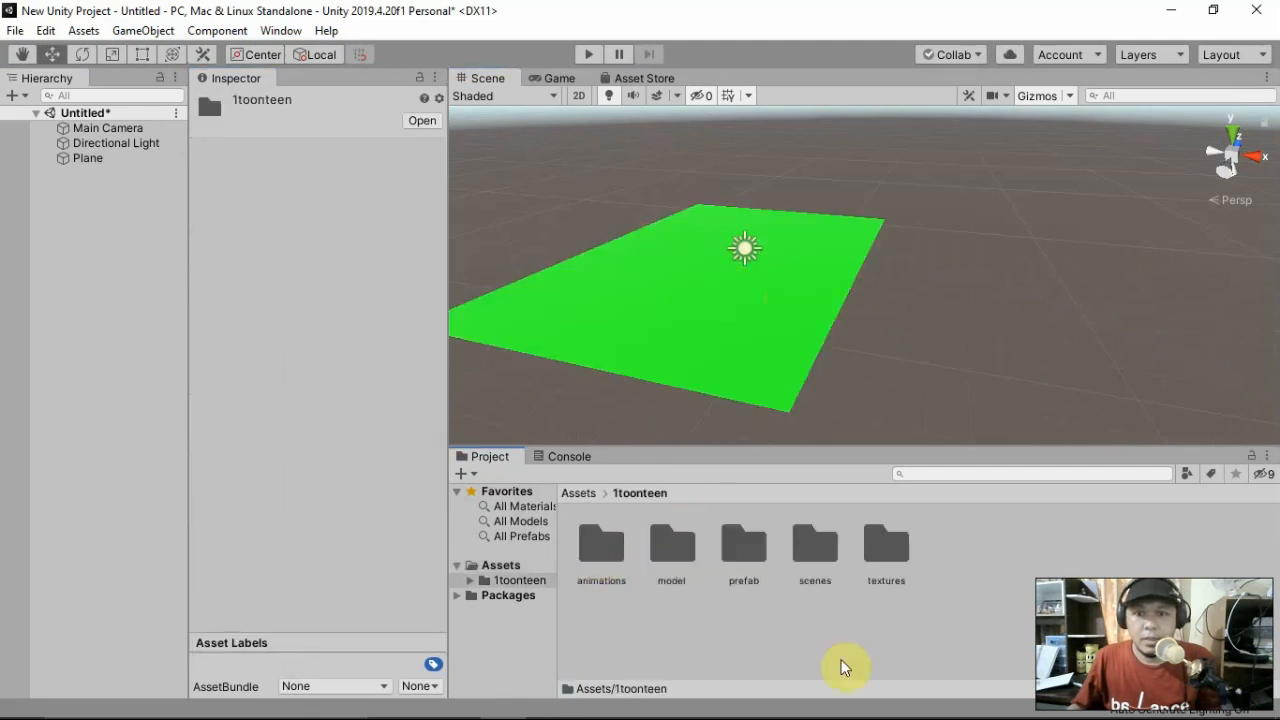
drag(1253, 695, 1185, 690)
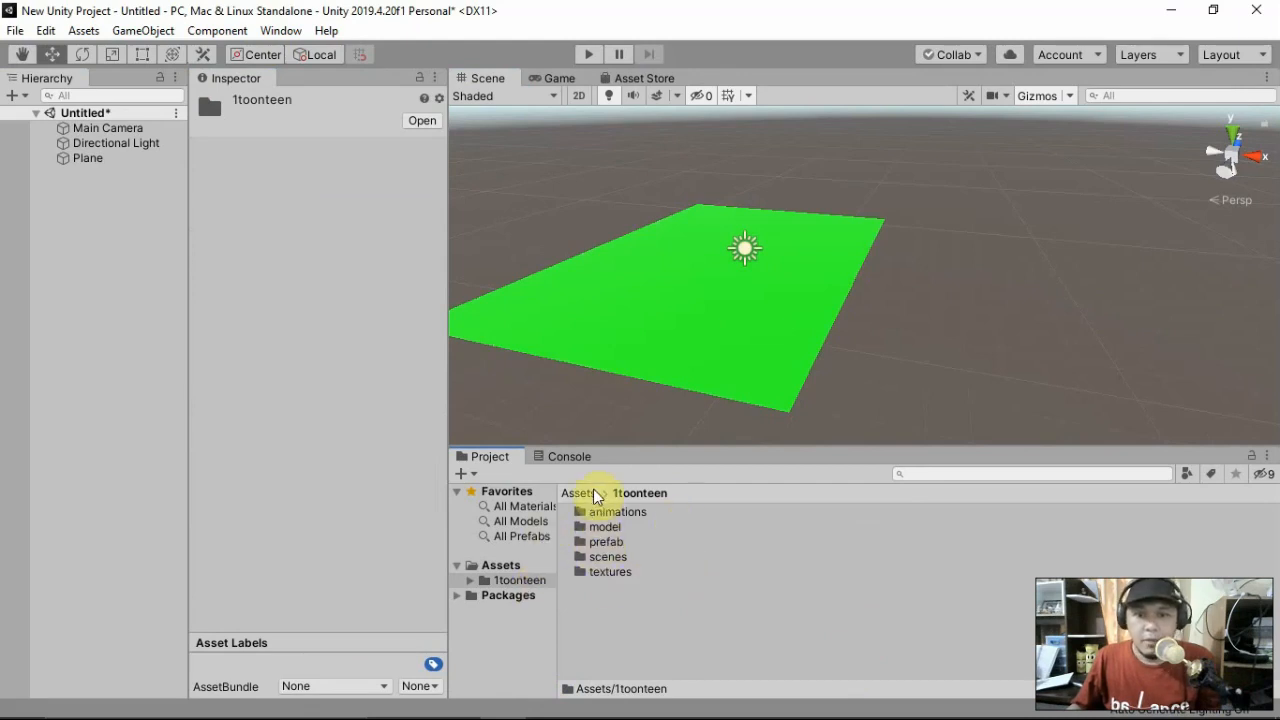
double_click(600, 541)
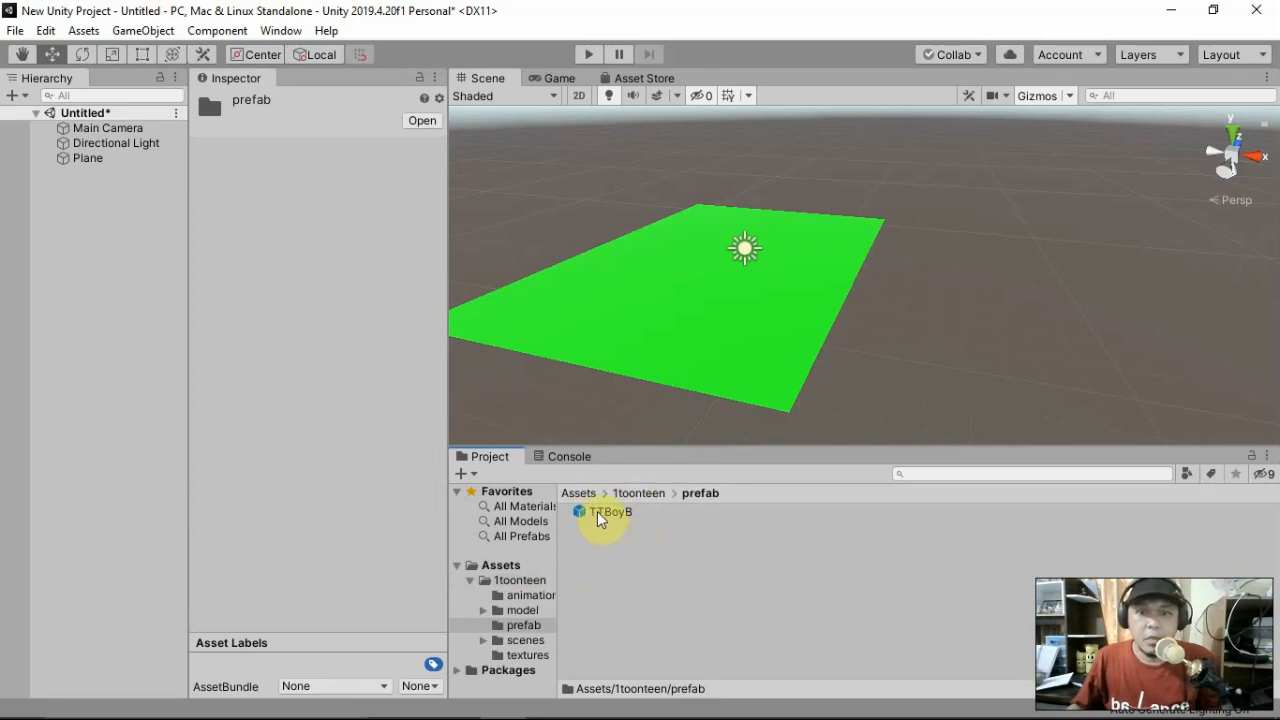
drag(600, 518, 718, 293)
- Rotate the TTBoyB character about 157° around the Y axis so it faces the viewer
middle_drag(720, 357, 883, 311)
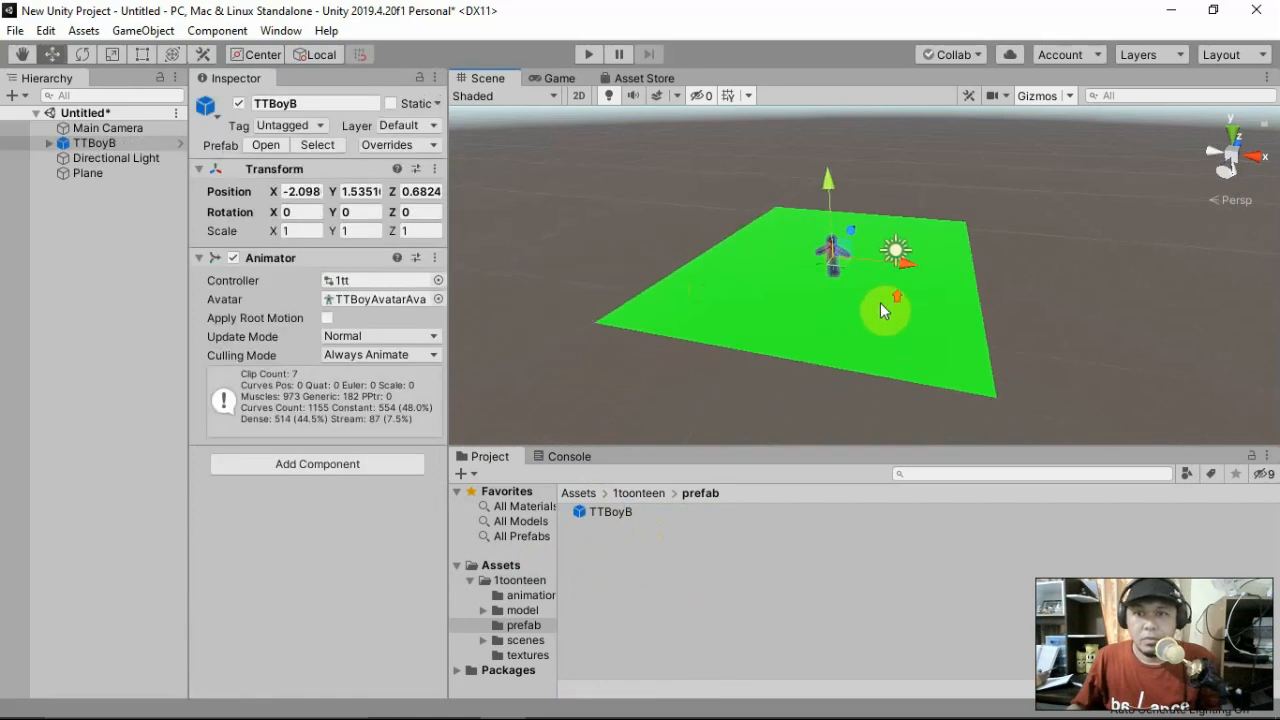
scroll(883, 309, up, 5)
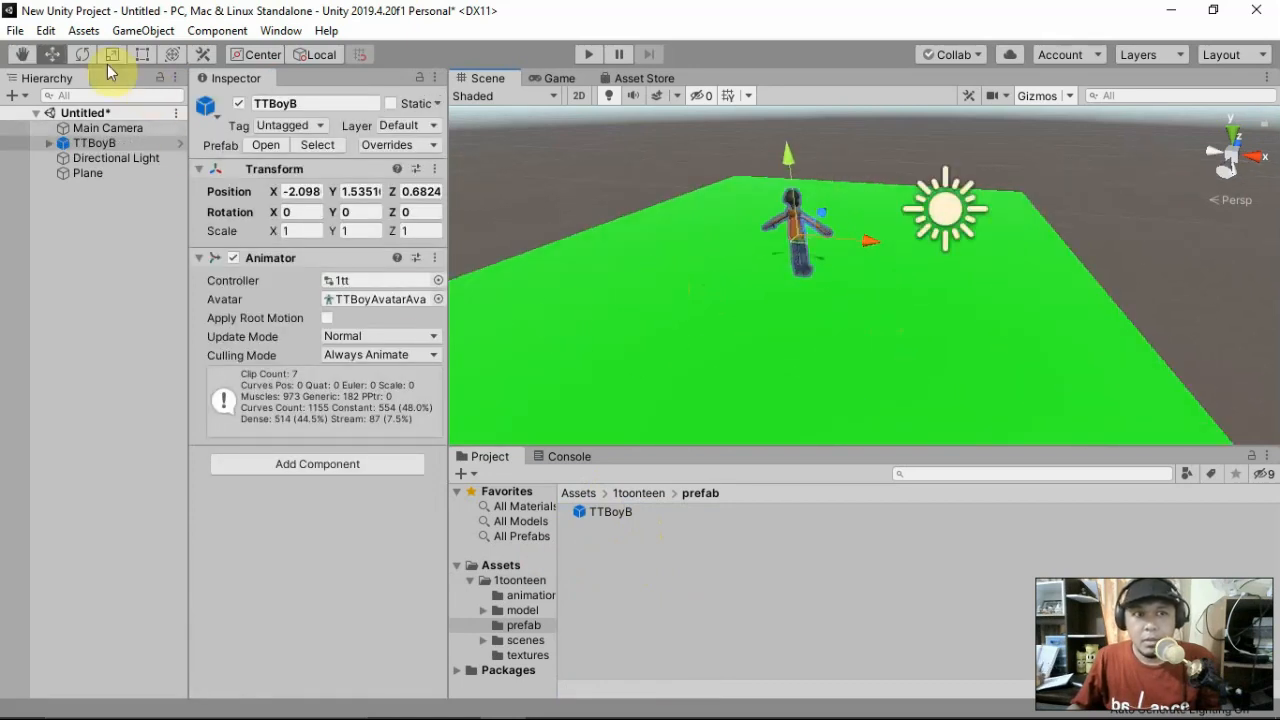
click(82, 54)
drag(853, 252, 531, 274)
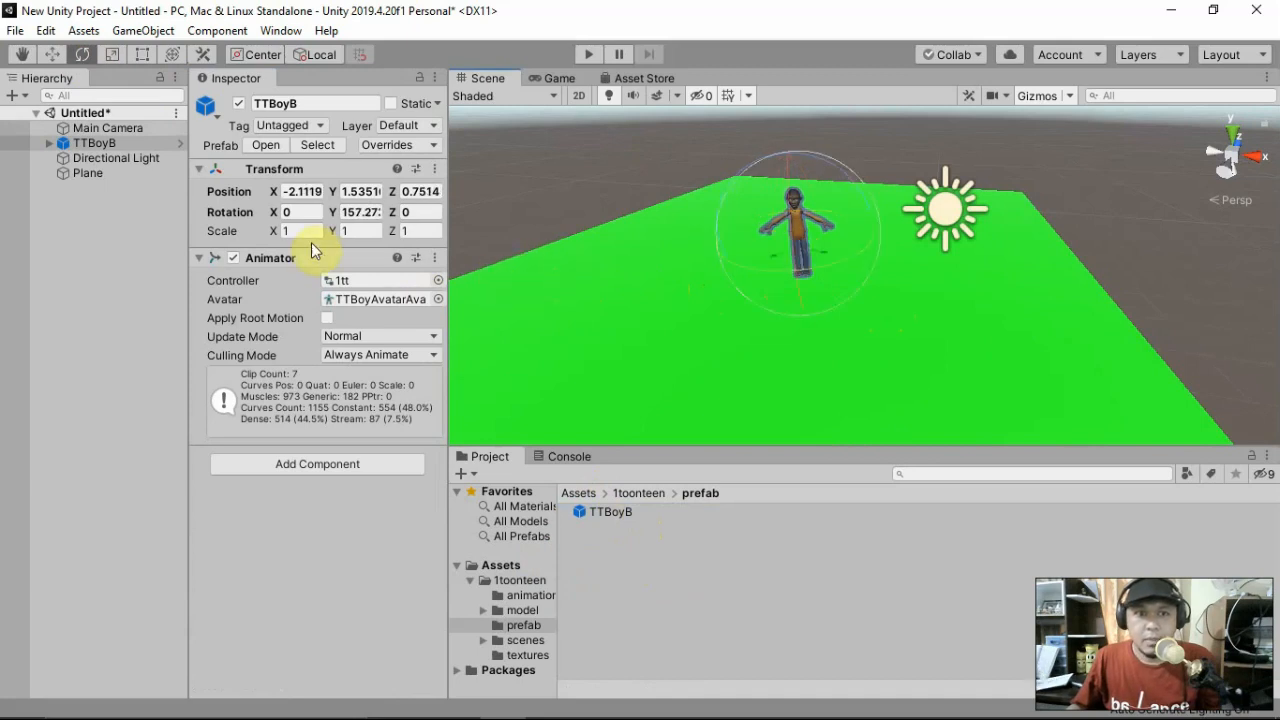
- Scale the TTBoyB character up uniformly to about 2.3 on all axes
click(112, 54)
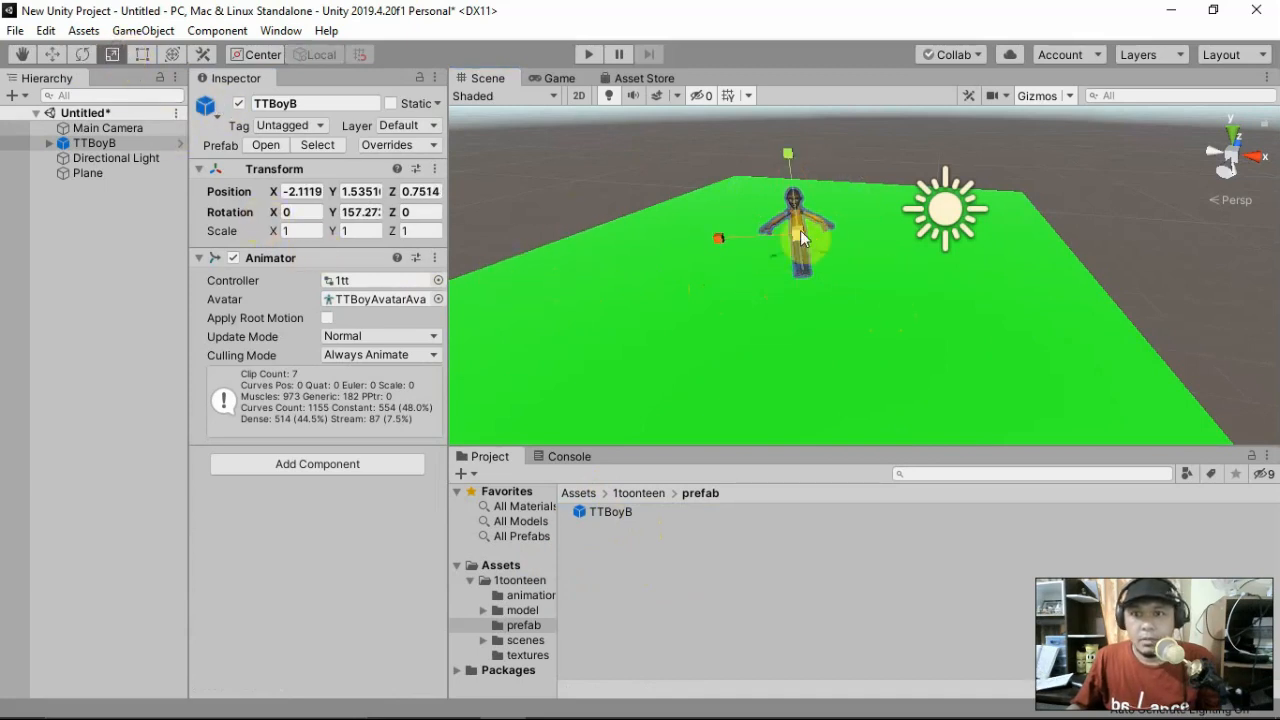
drag(799, 233, 875, 35)
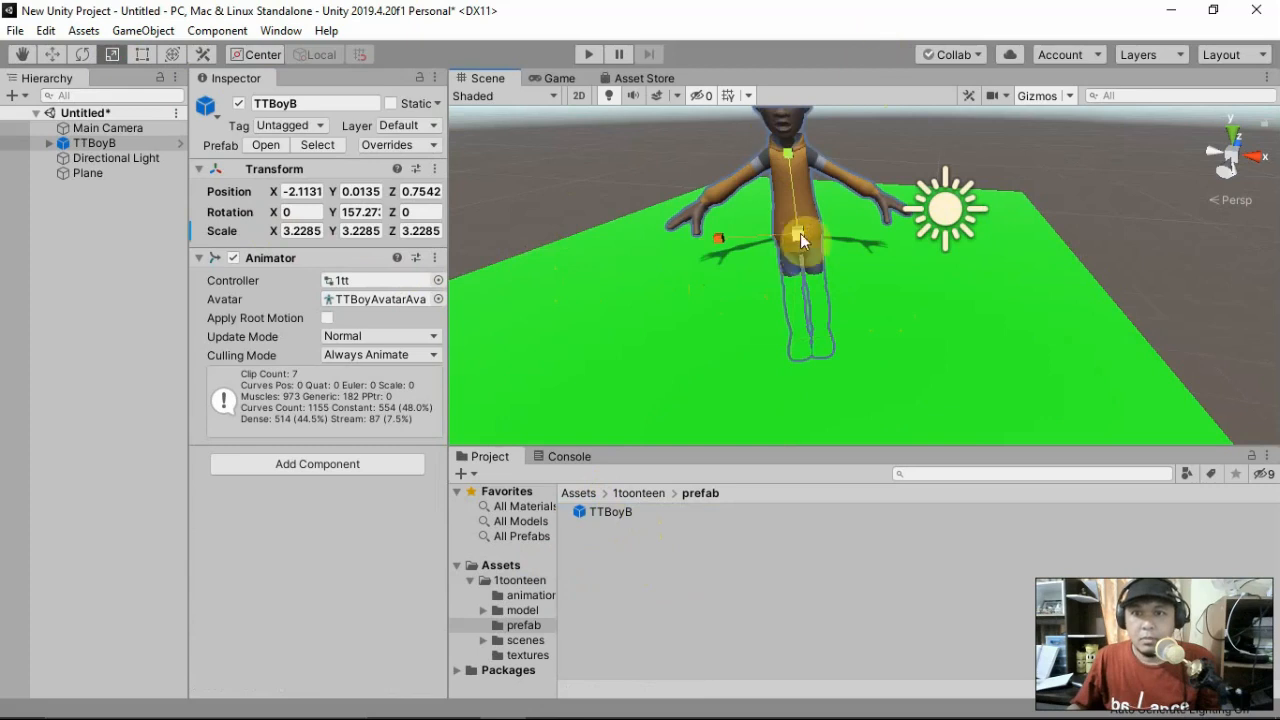
drag(800, 233, 779, 245)
- Raise the TTBoyB character to a Y position of about 1.67 so its feet rest on the plane
click(52, 54)
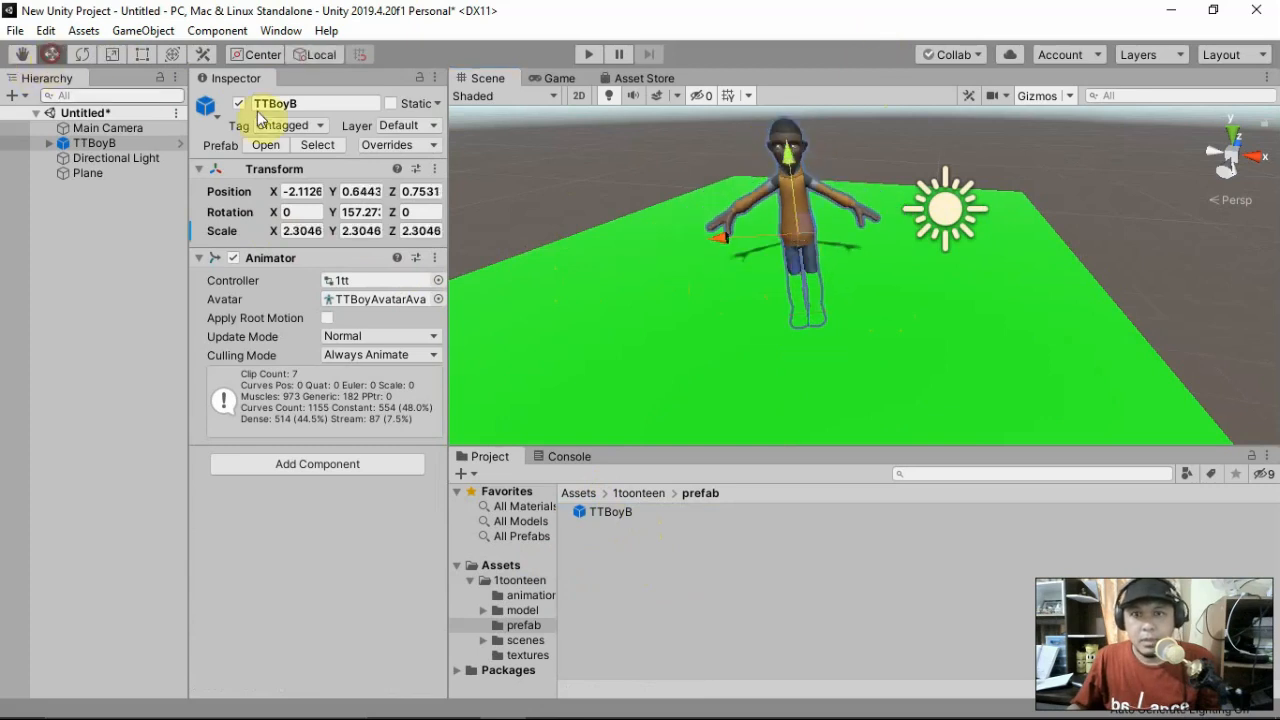
scroll(783, 245, down, 2)
scroll(779, 240, down, 3)
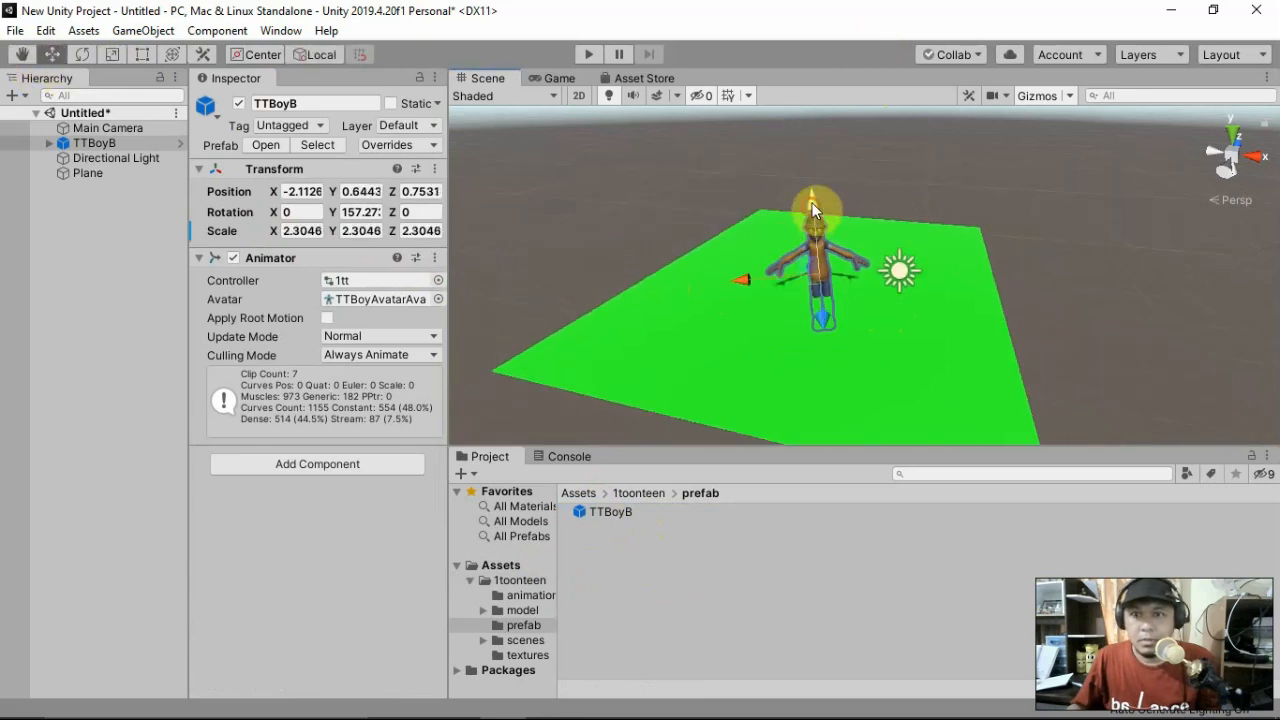
drag(814, 200, 767, 182)
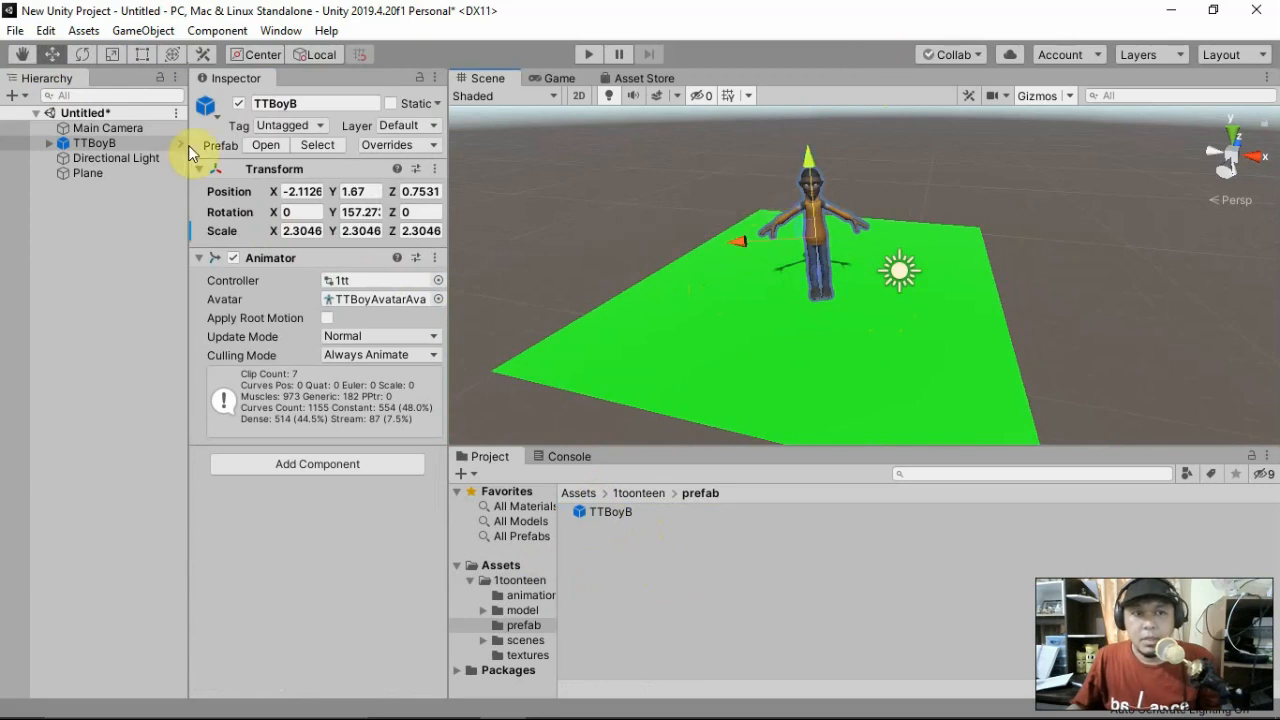
- Align the Main Camera with the current scene view, framing the character and the green plane
click(144, 131)
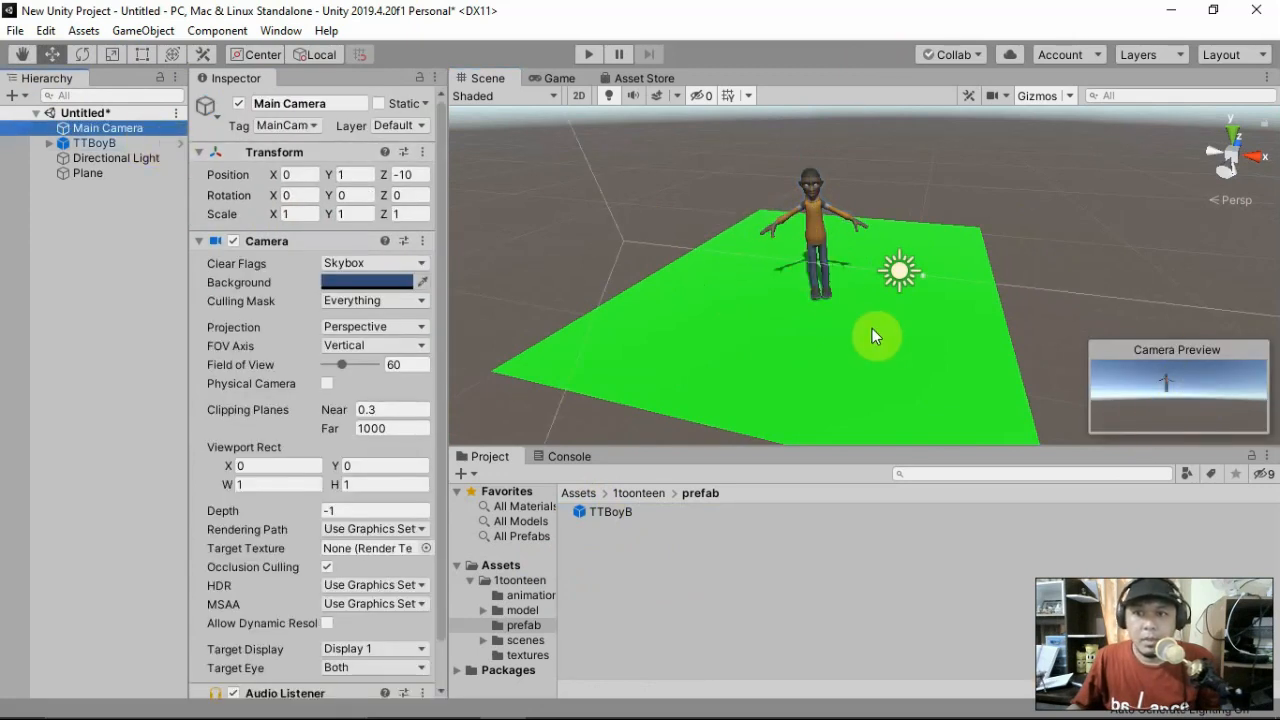
scroll(872, 330, up, 1)
middle_drag(870, 326, 880, 329)
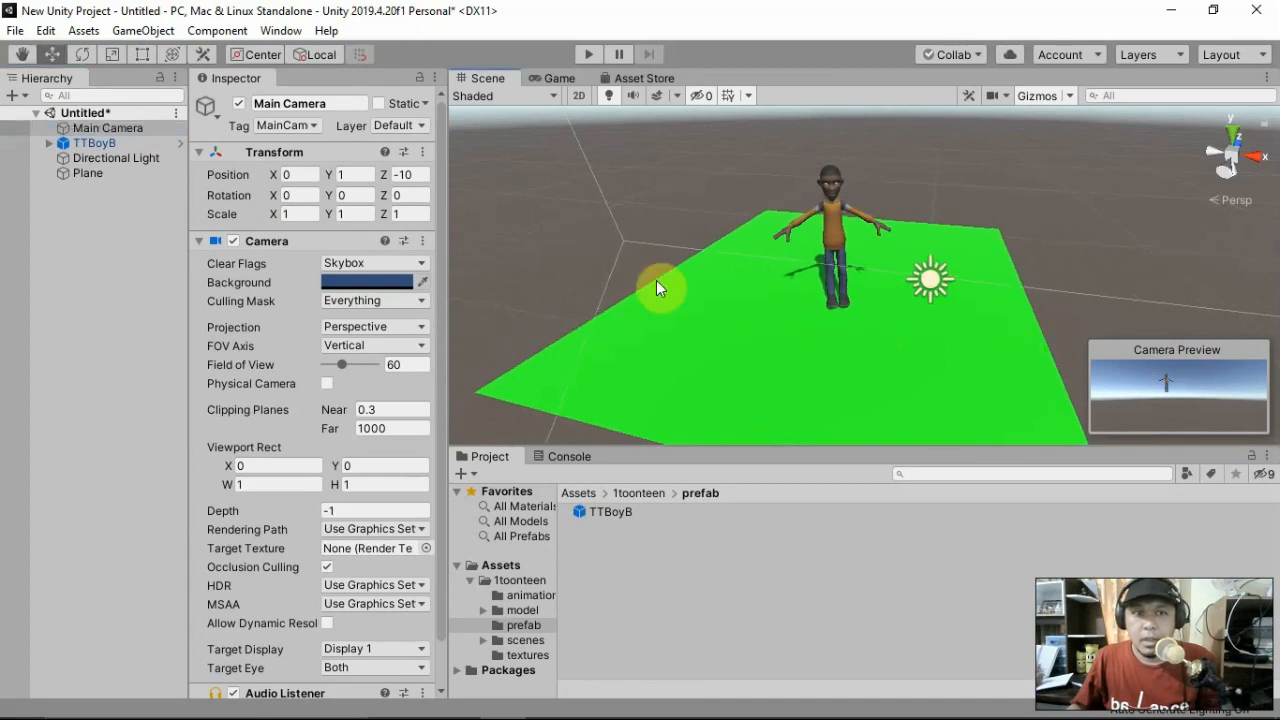
click(100, 128)
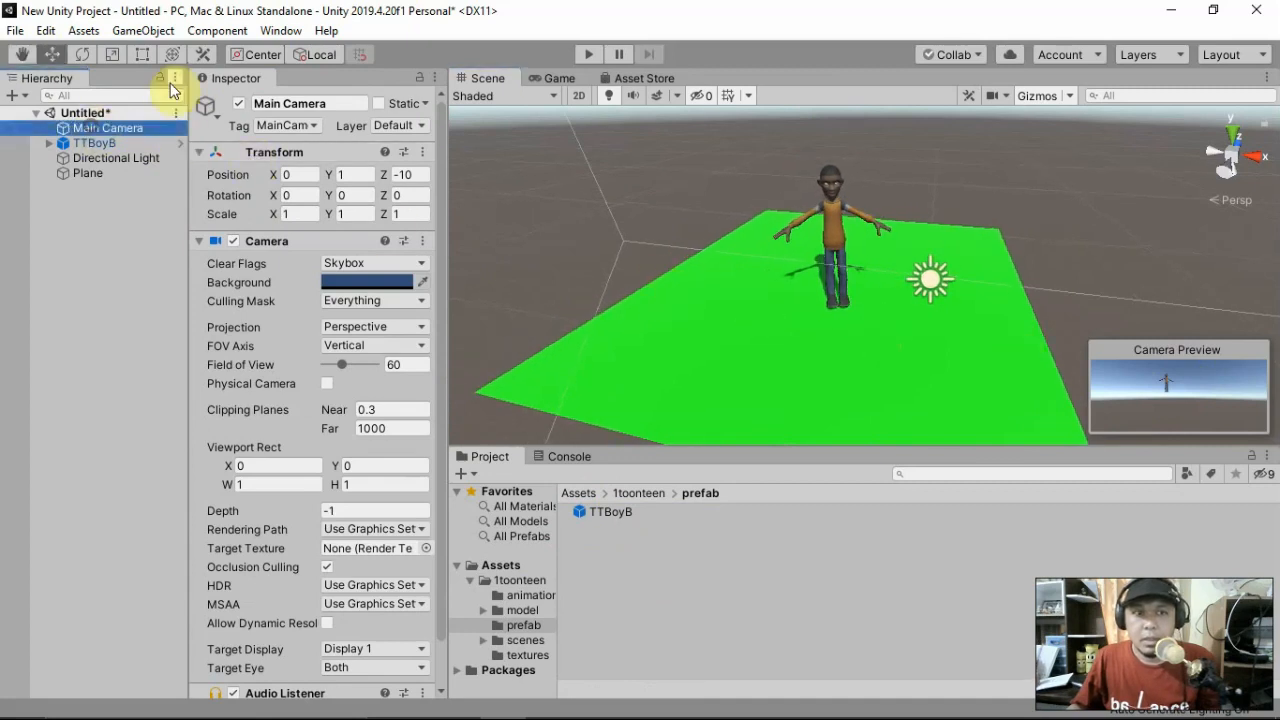
click(160, 33)
click(234, 402)
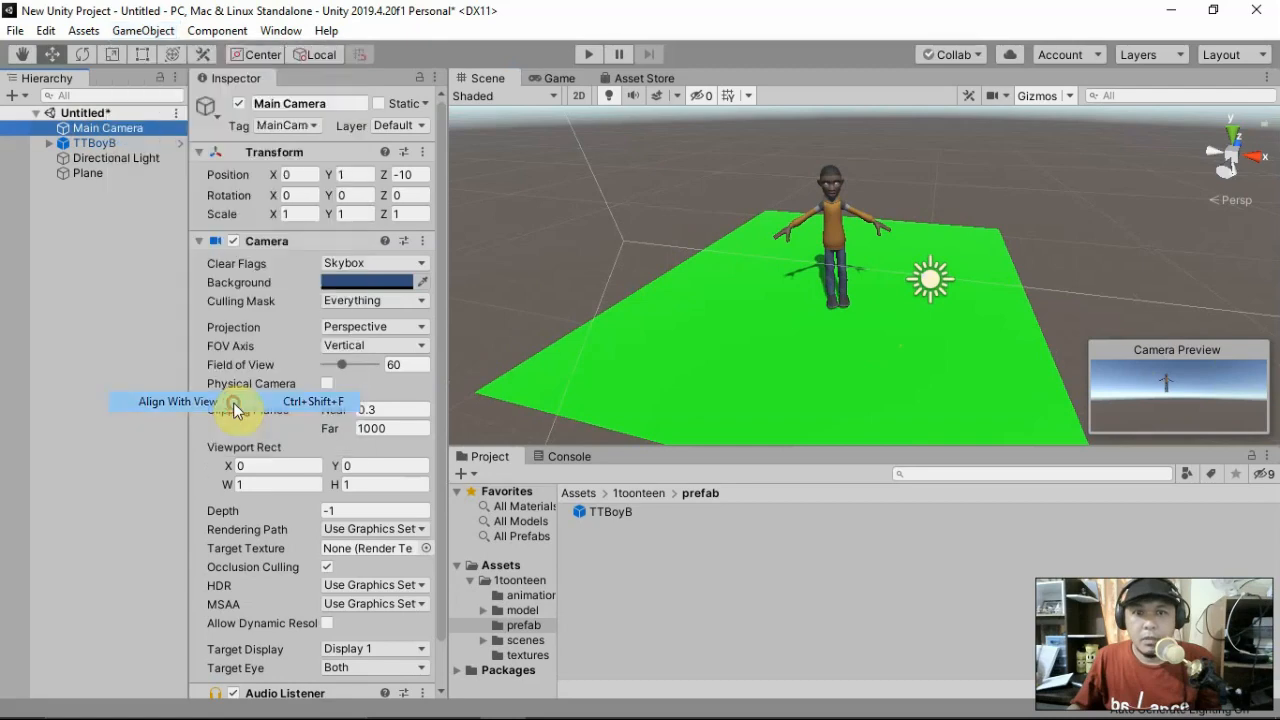
- Test-play the scene, stop it, and inspect the TTBoyB prefab asset and the character's Animator settings
click(587, 54)
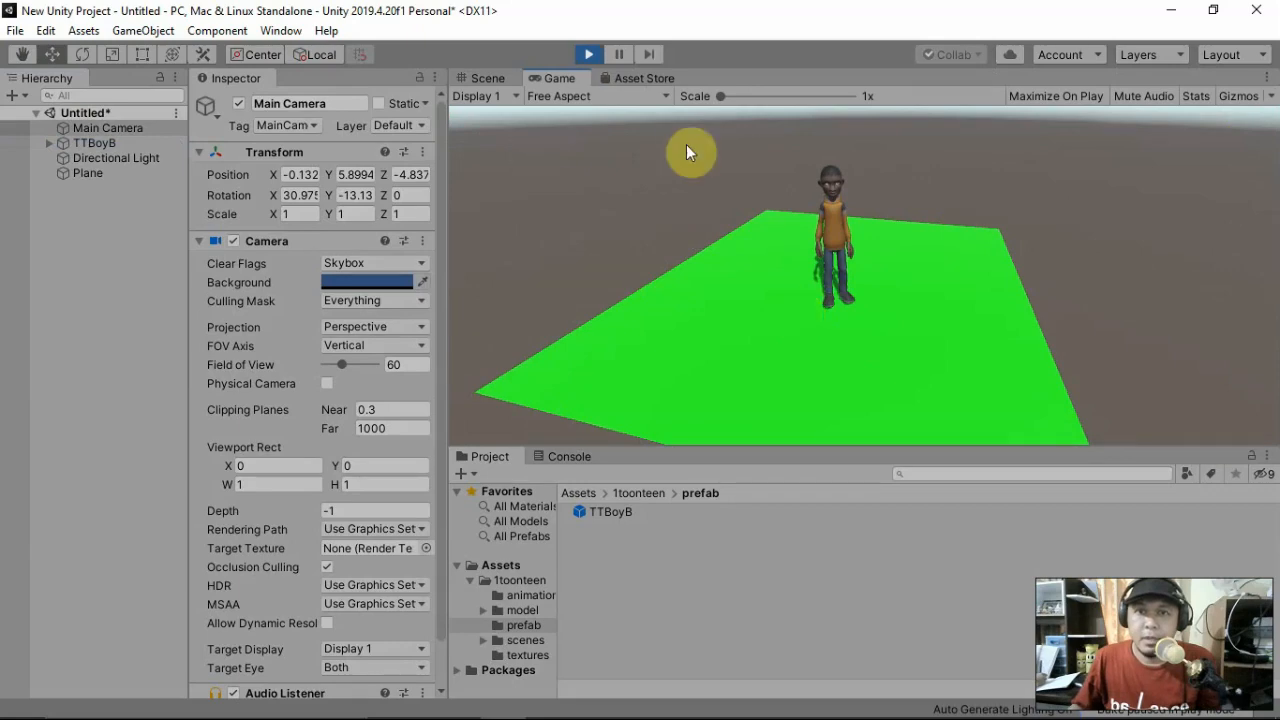
click(590, 58)
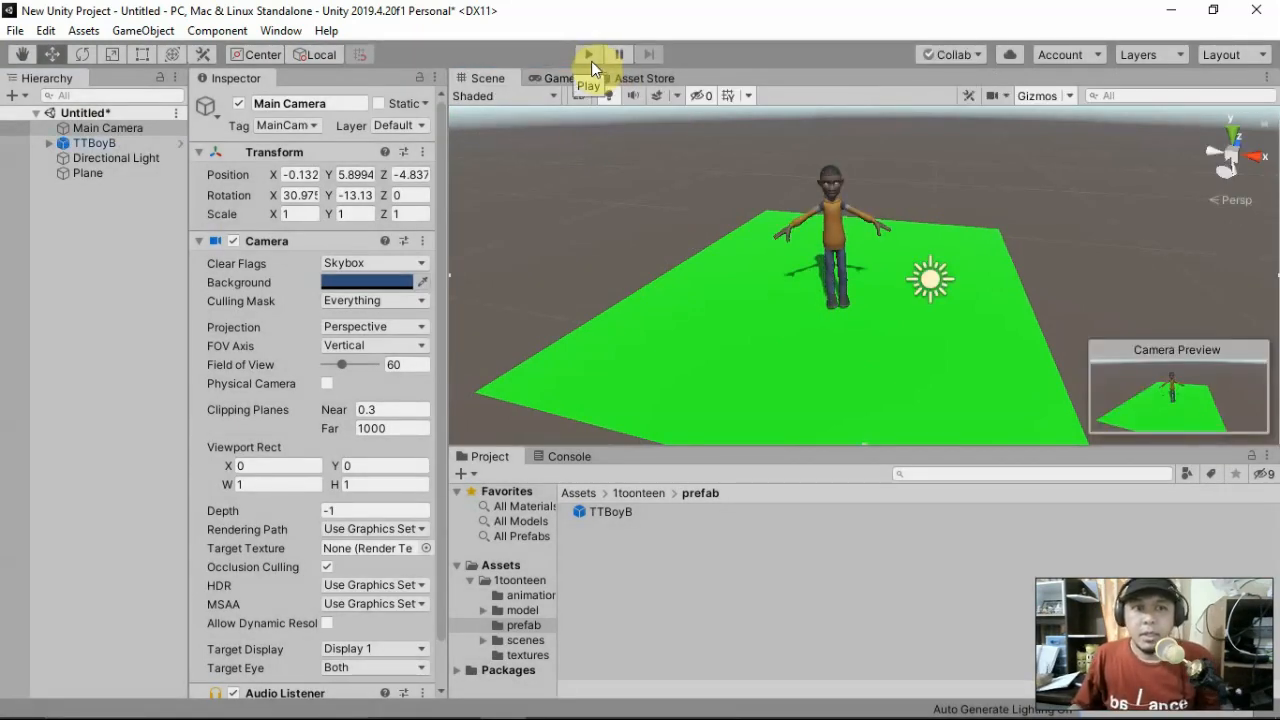
click(595, 513)
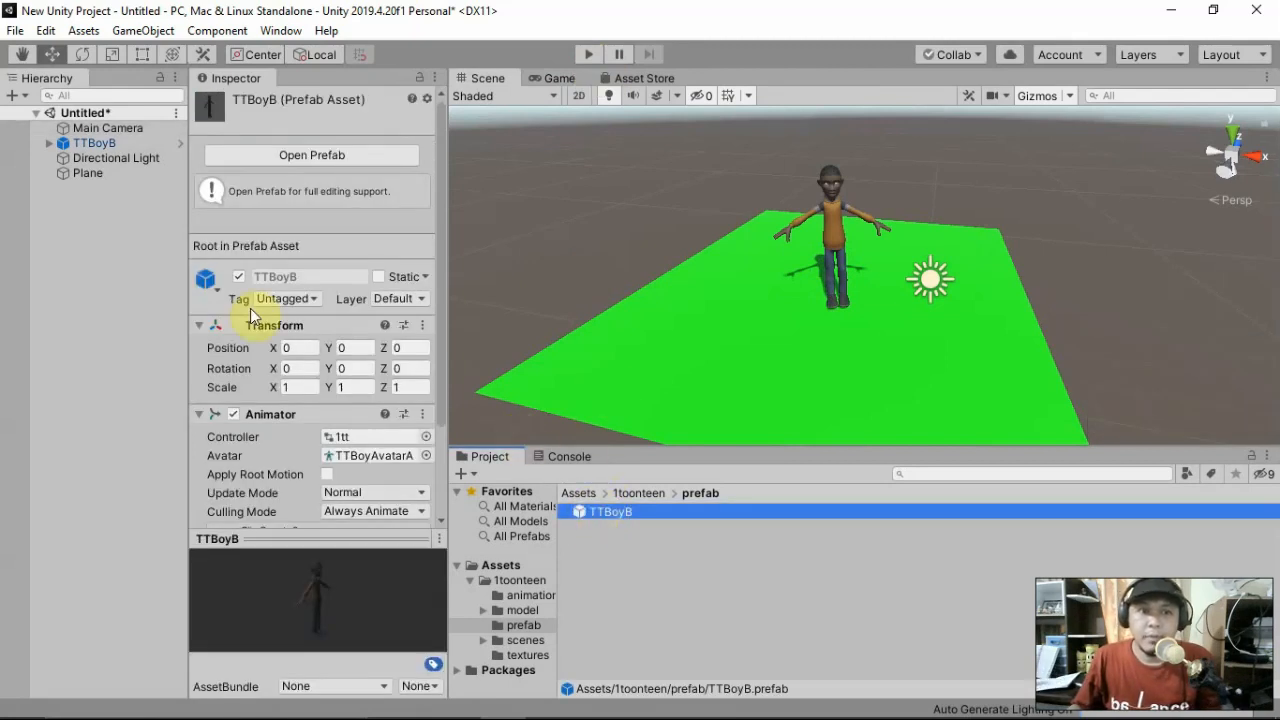
click(131, 143)
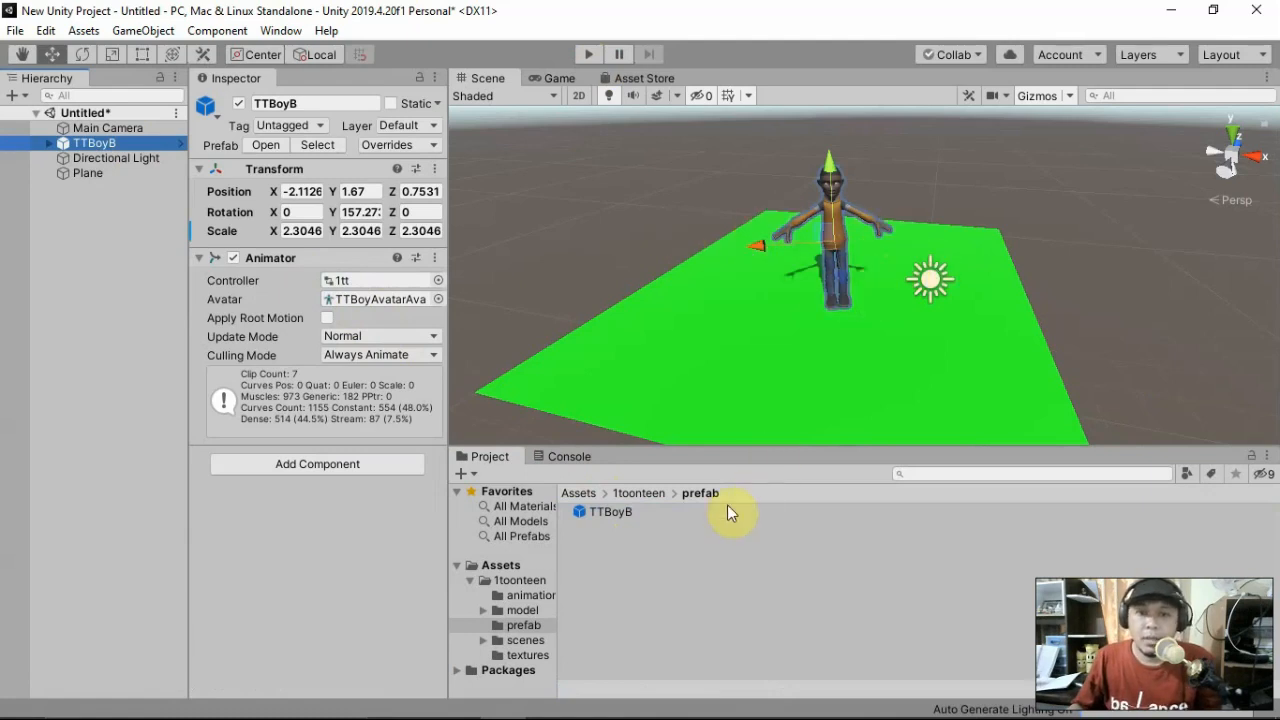
- Show the 1toonteen animations folder with a wider folder tree and inspect the TTBIdle1 animation file
drag(558, 548, 646, 548)
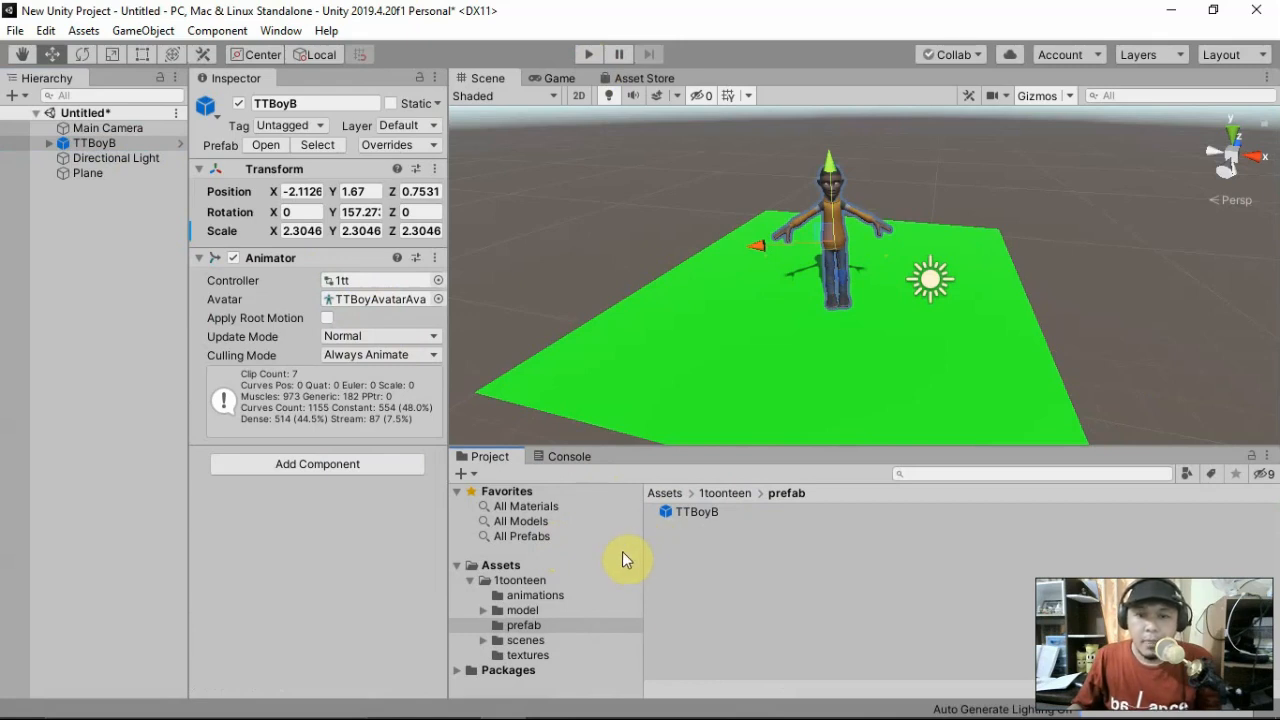
click(526, 596)
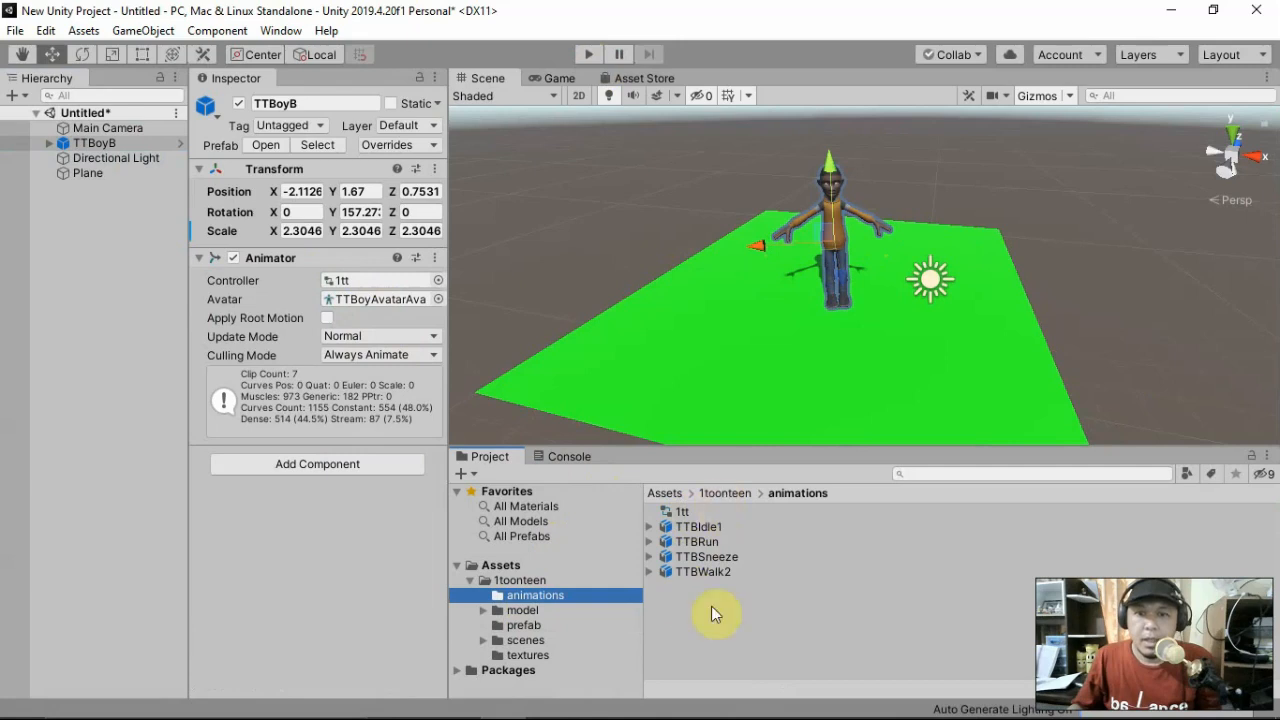
click(700, 526)
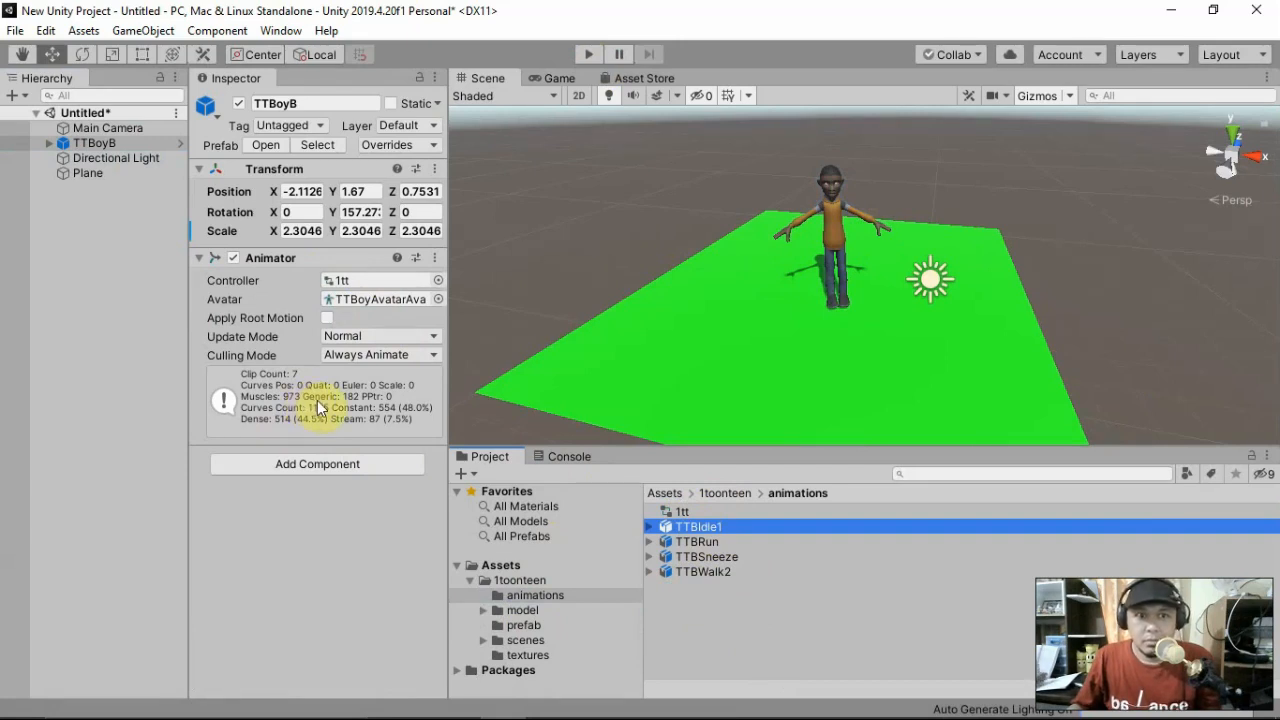
click(697, 528)
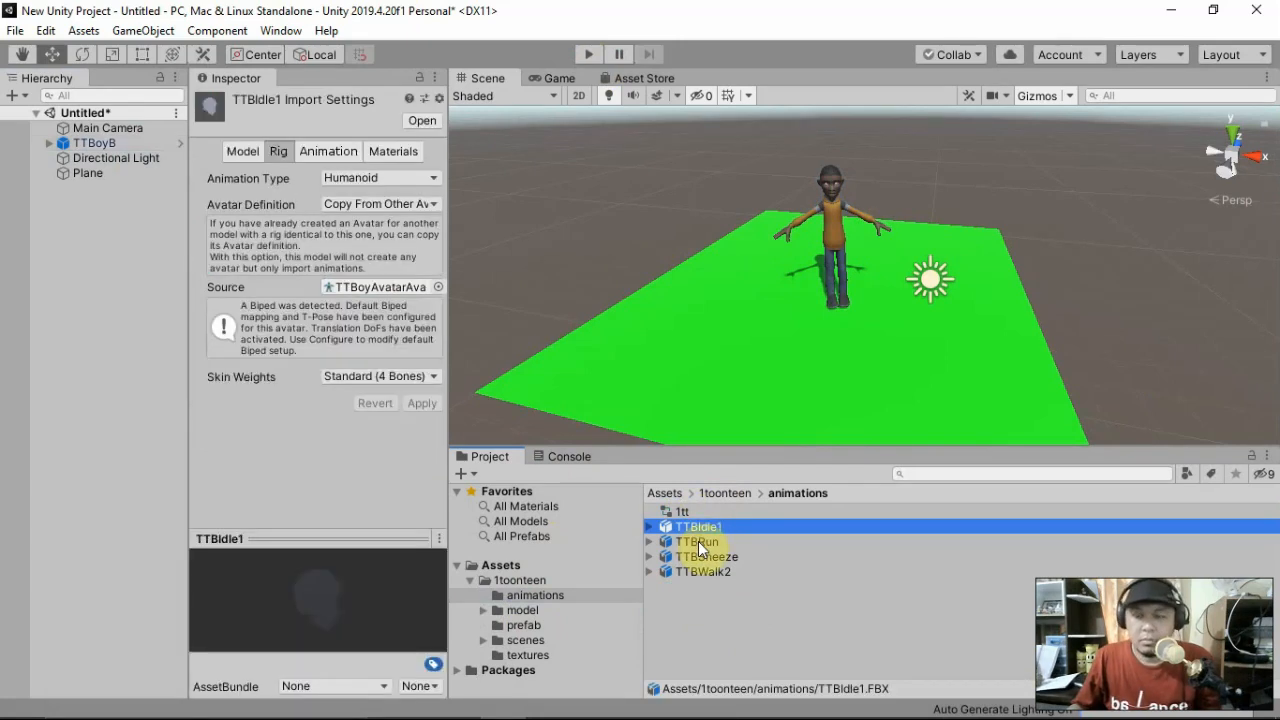
click(700, 542)
click(690, 527)
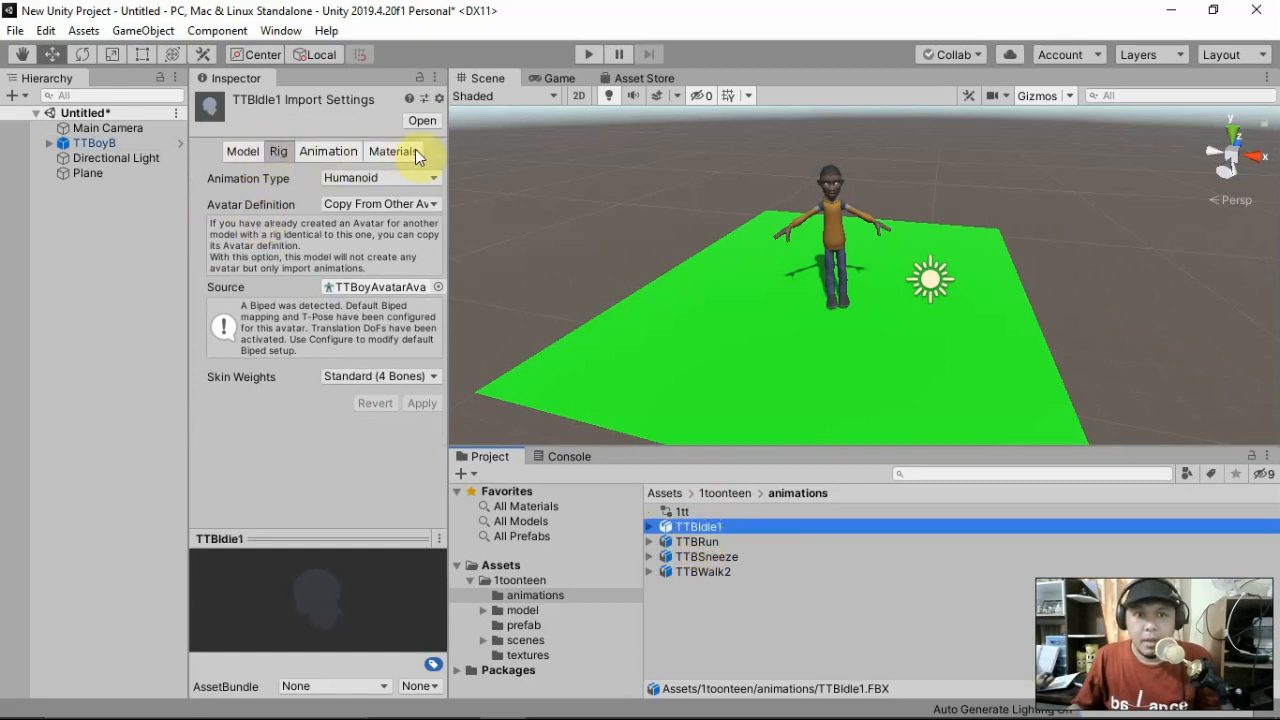
- Review the Model, Rig, Animation and Materials import settings of TTBIdle1
click(240, 152)
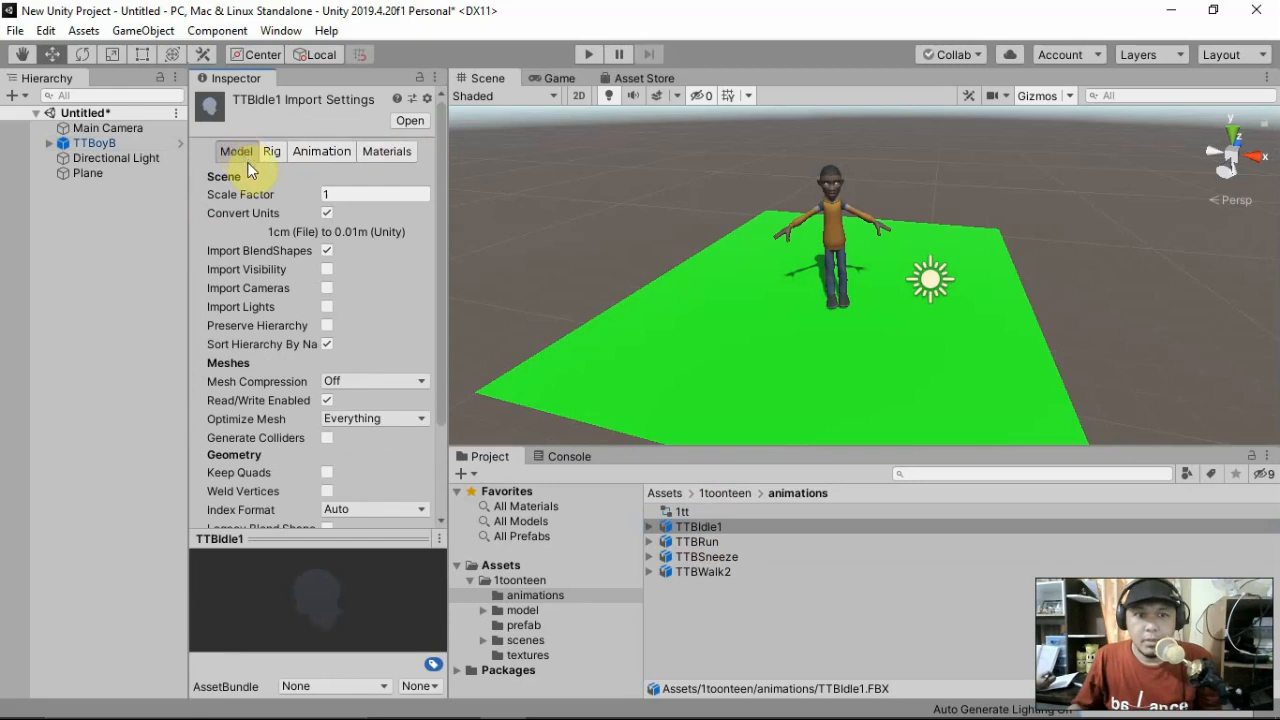
click(275, 151)
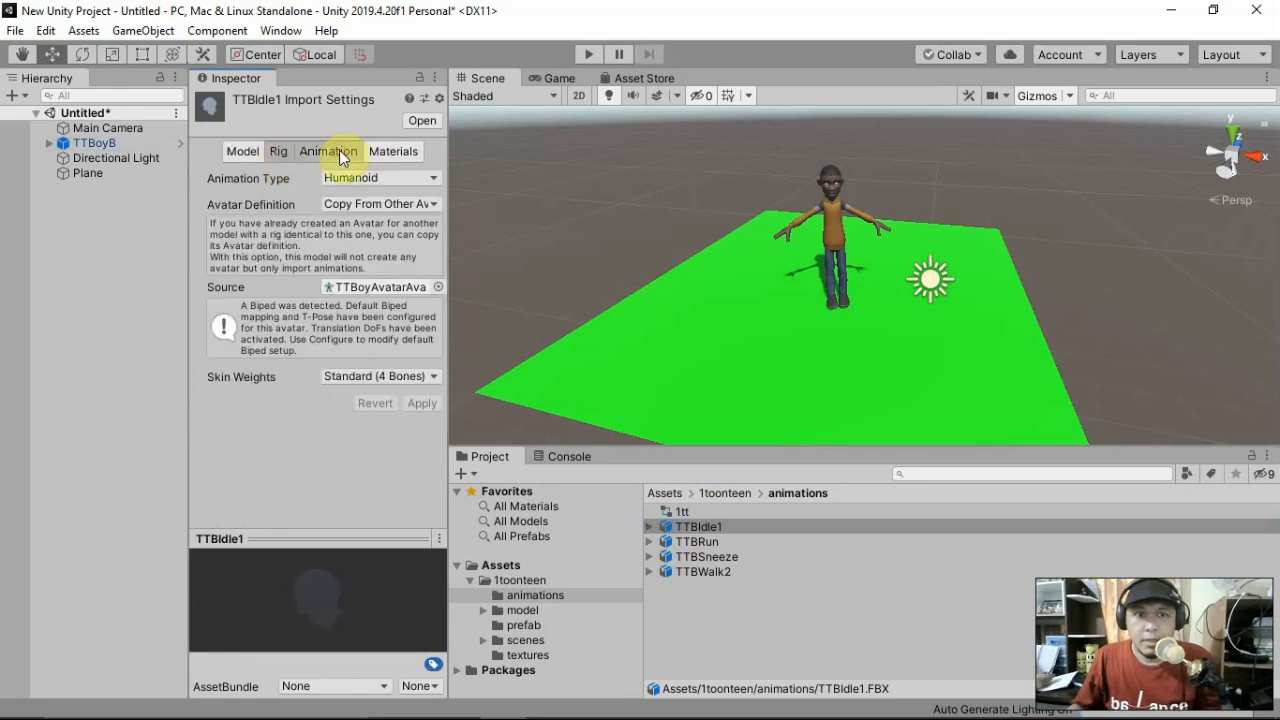
click(340, 155)
click(390, 158)
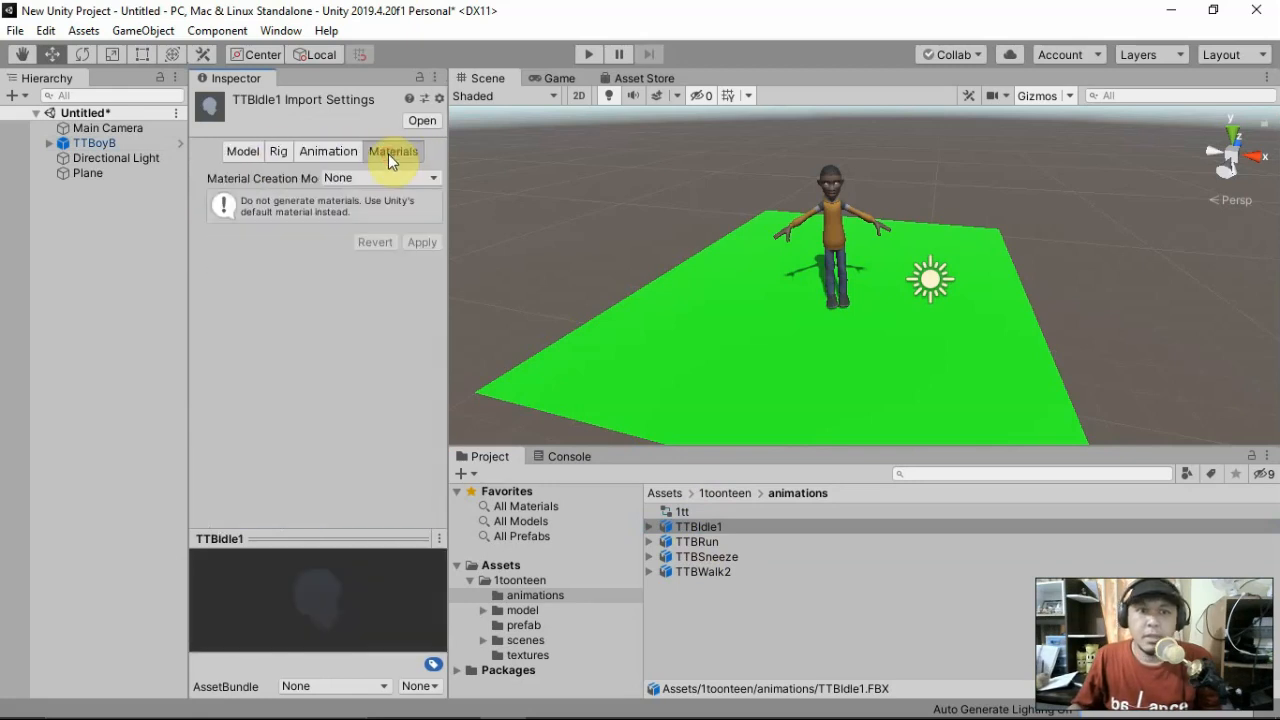
click(330, 155)
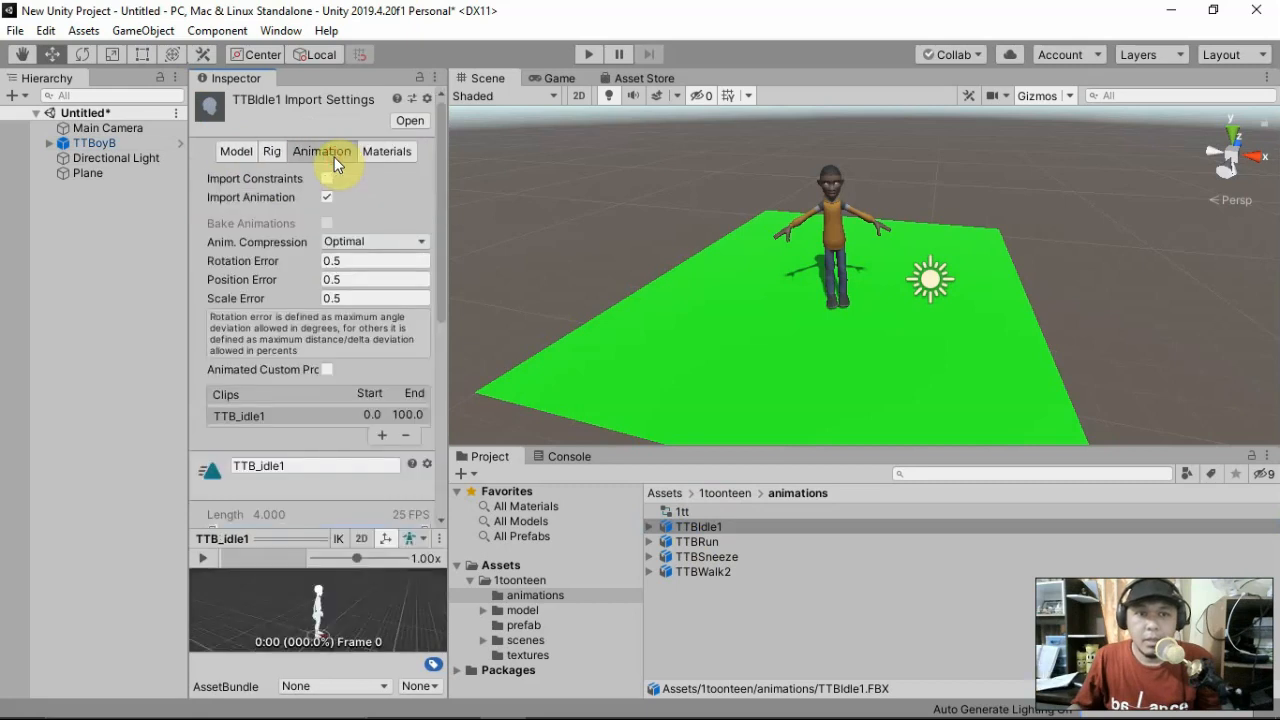
- Enlarge the animation preview and play the TTB_idle1 clip
drag(293, 537, 316, 350)
drag(360, 554, 220, 419)
click(206, 374)
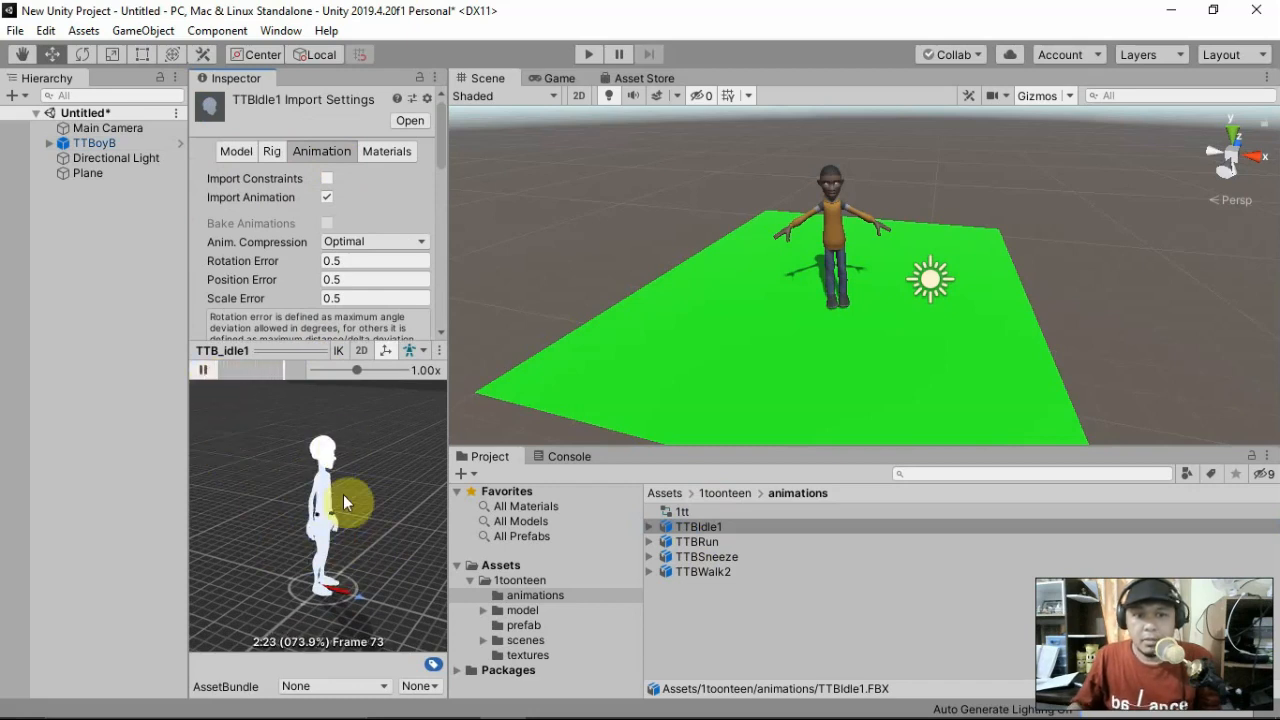
- Preview the TTBRun, TTBSneeze and TTBWalk2 animation clips and shrink the preview area again
click(700, 542)
click(205, 372)
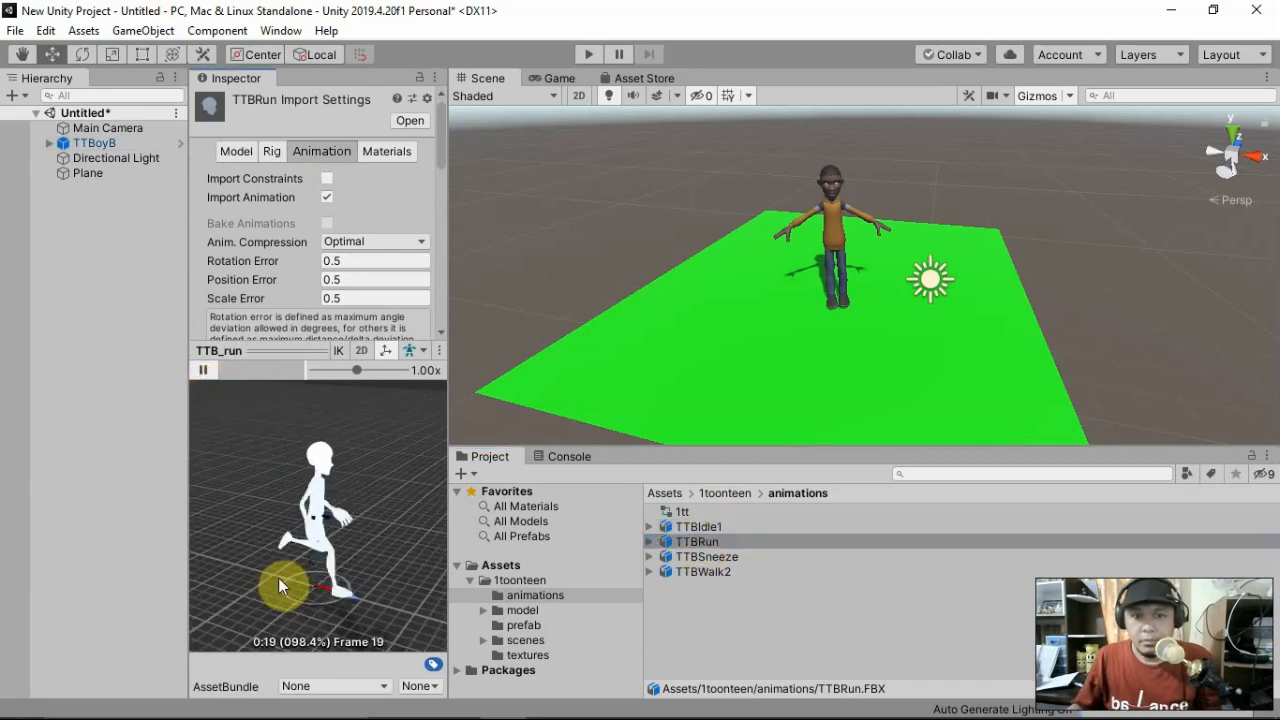
click(738, 558)
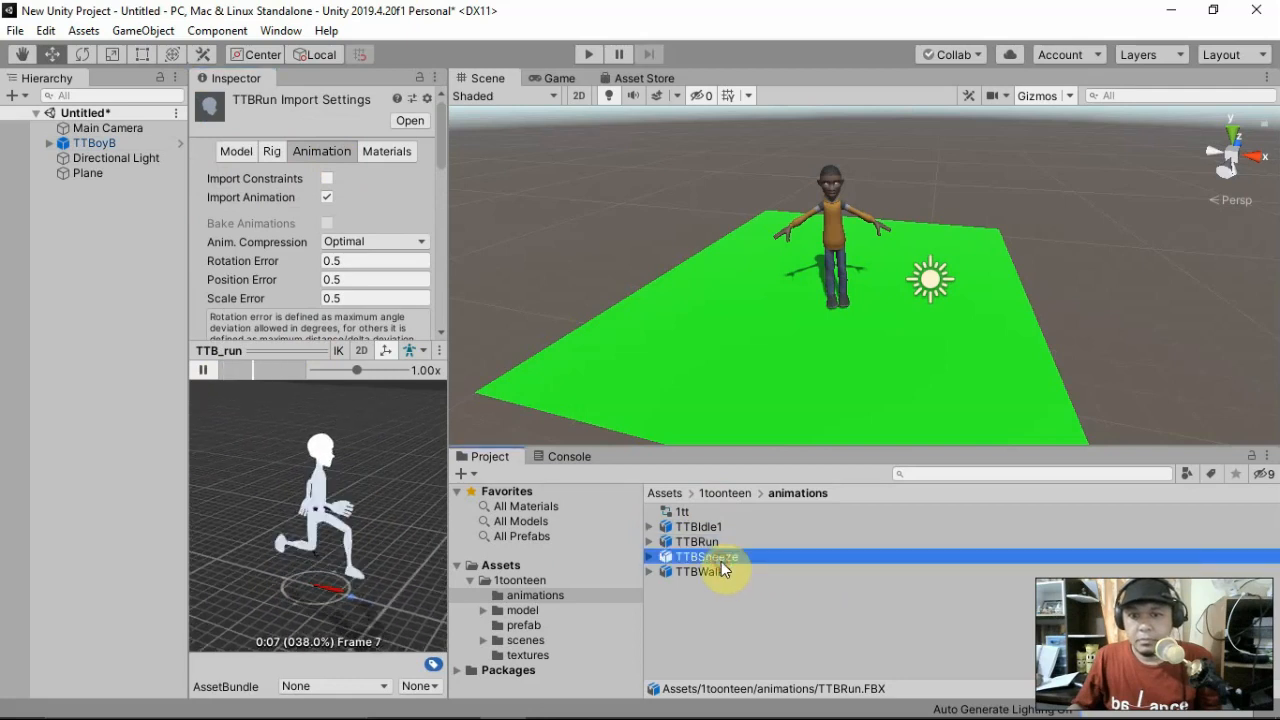
click(205, 372)
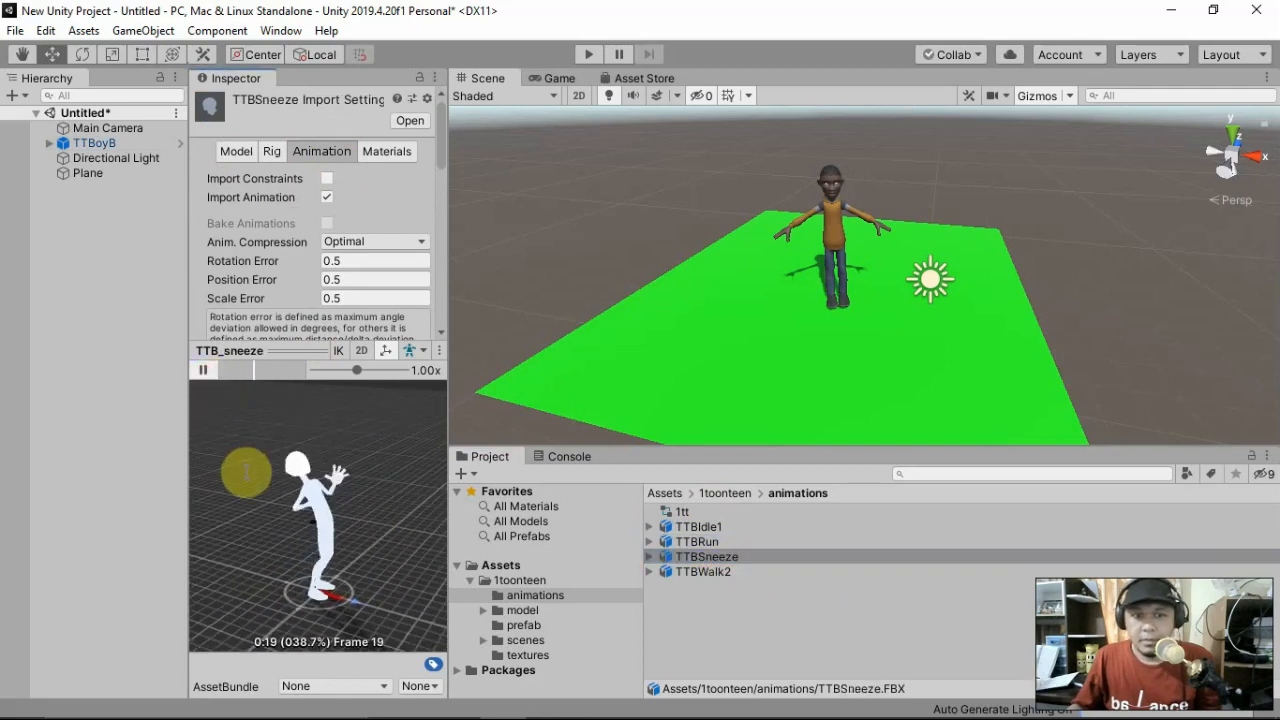
click(711, 574)
click(199, 372)
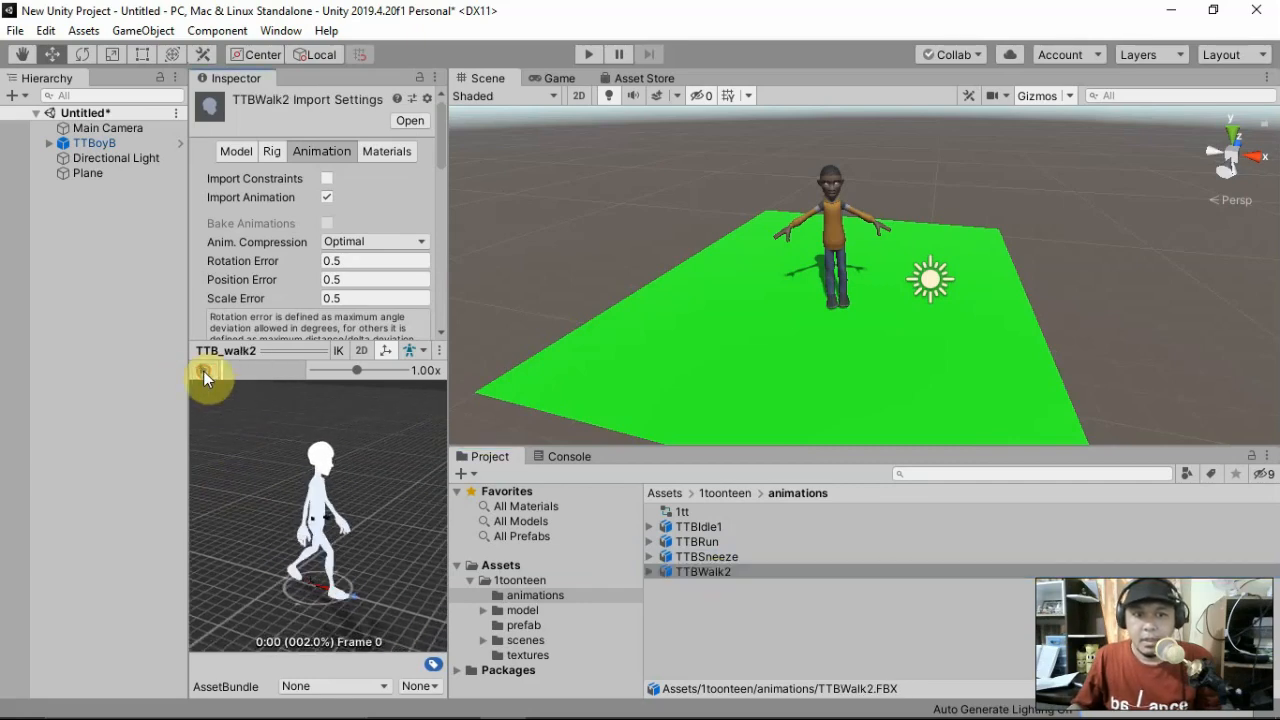
drag(294, 347, 286, 447)
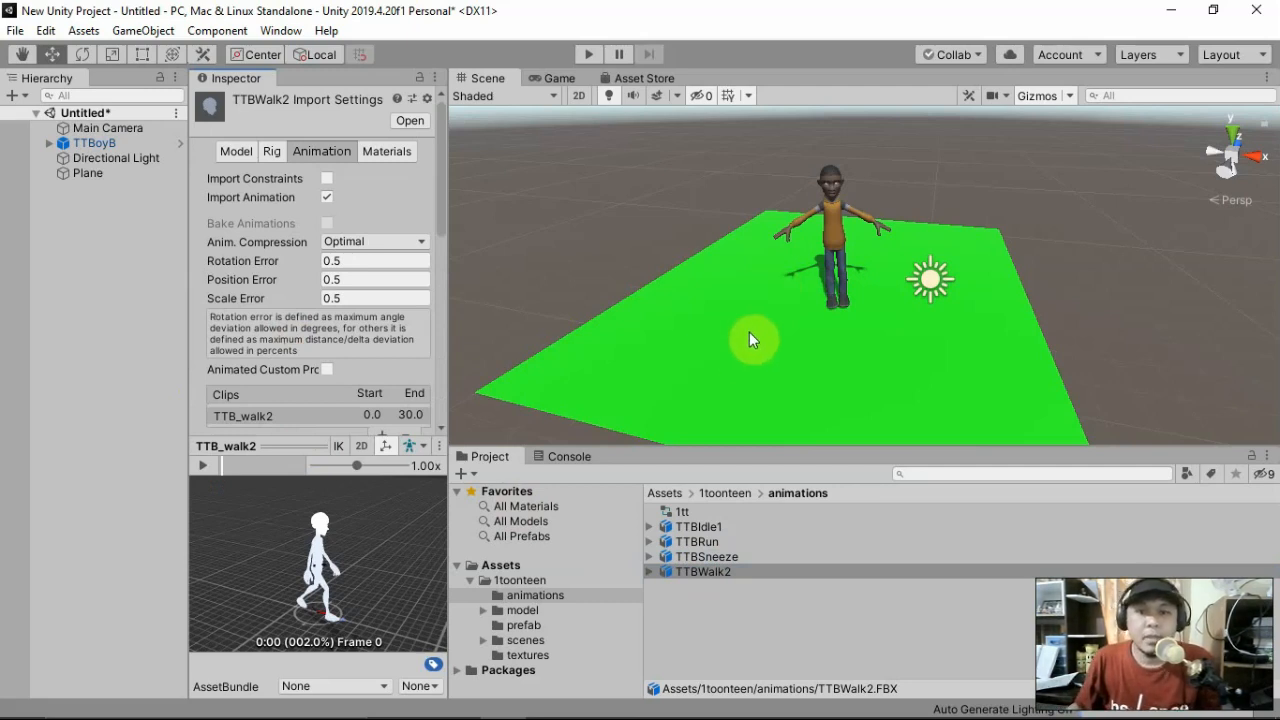
- Replace the TTBoyB prefab character in the scene with the TTBoyB model from the 1toonteen model folder
click(116, 143)
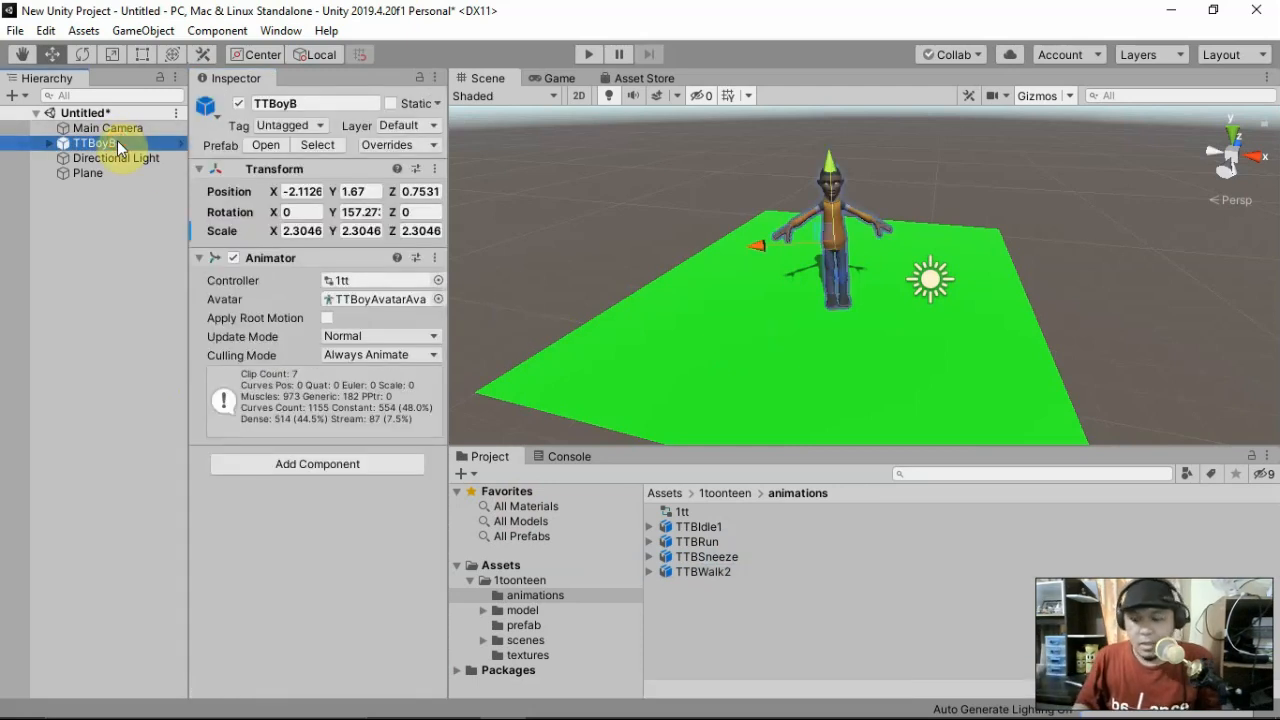
key(Delete)
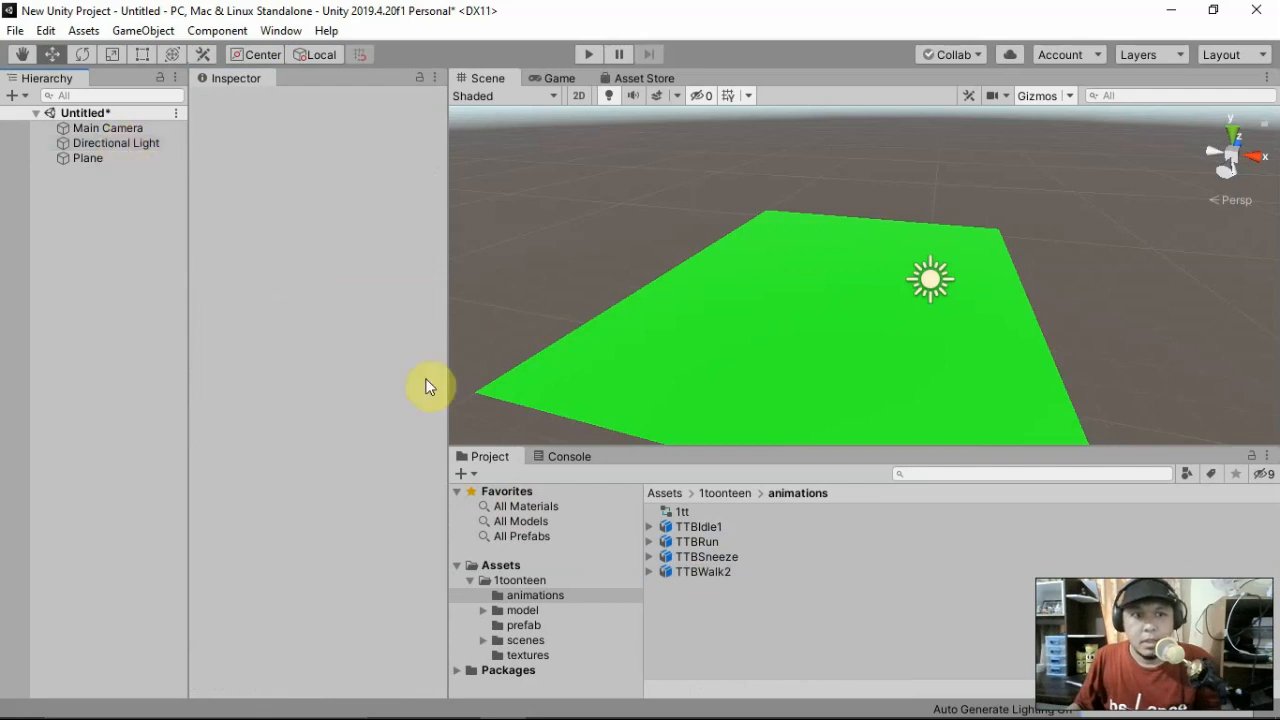
click(526, 611)
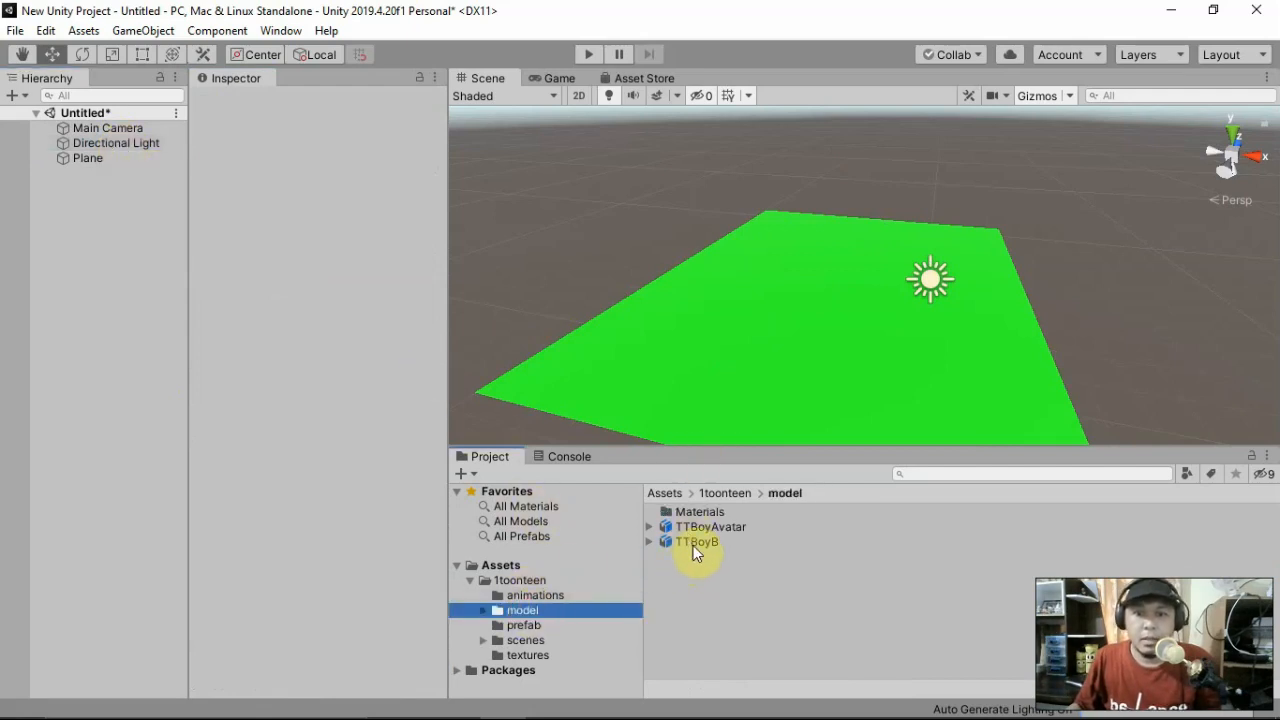
drag(697, 545, 828, 333)
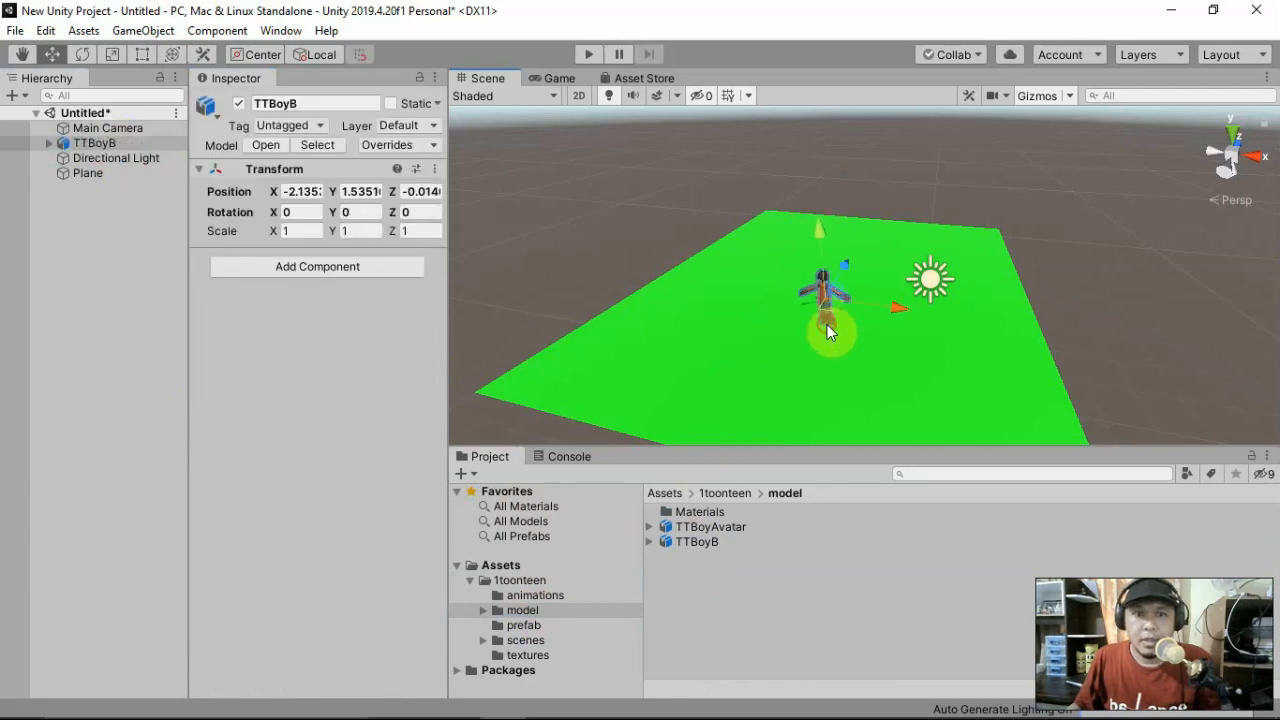
- Scale the TTBoyB model uniformly to about 2.77 and raise it to Y 1.57 so it stands on the plane
click(112, 54)
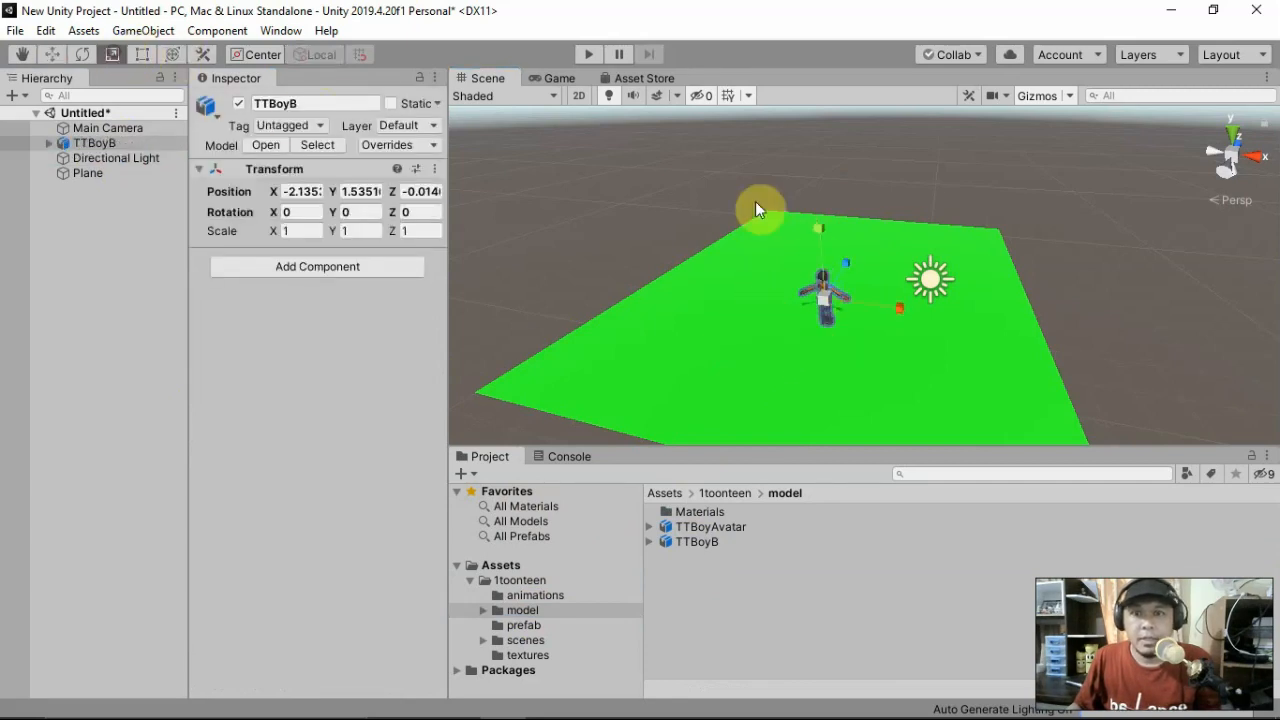
drag(826, 294, 888, 145)
click(52, 55)
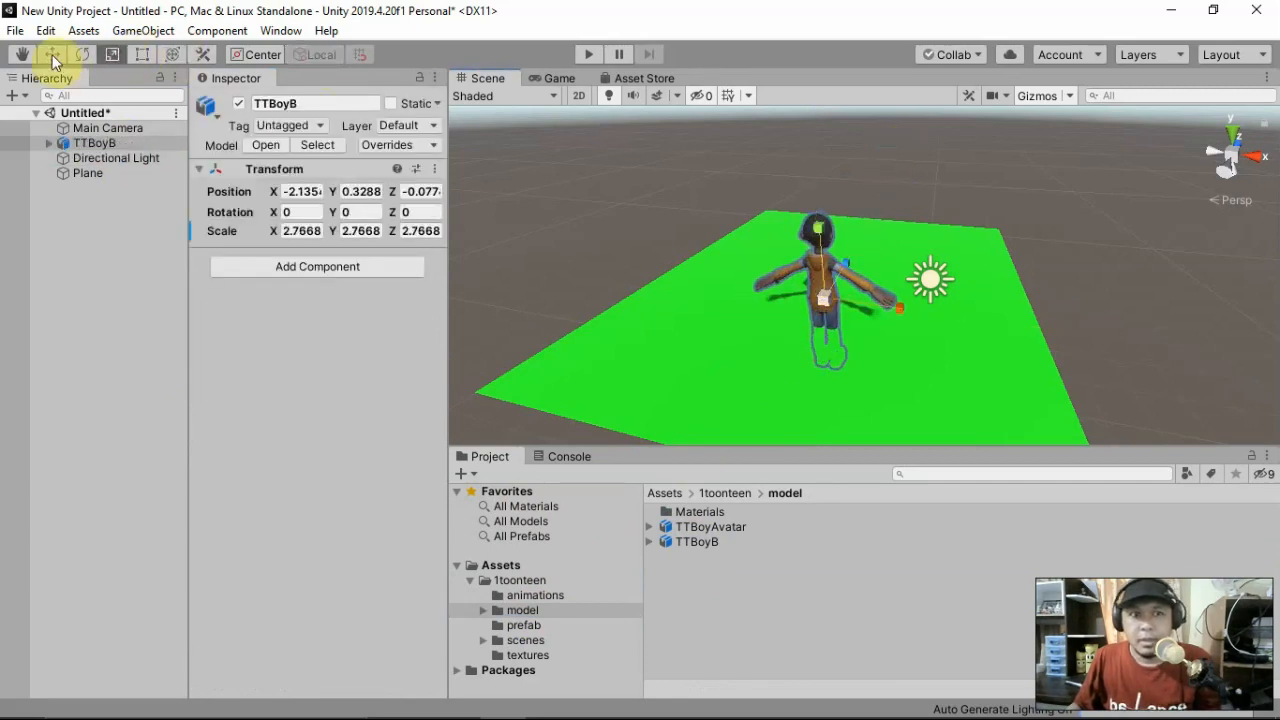
drag(828, 225, 832, 194)
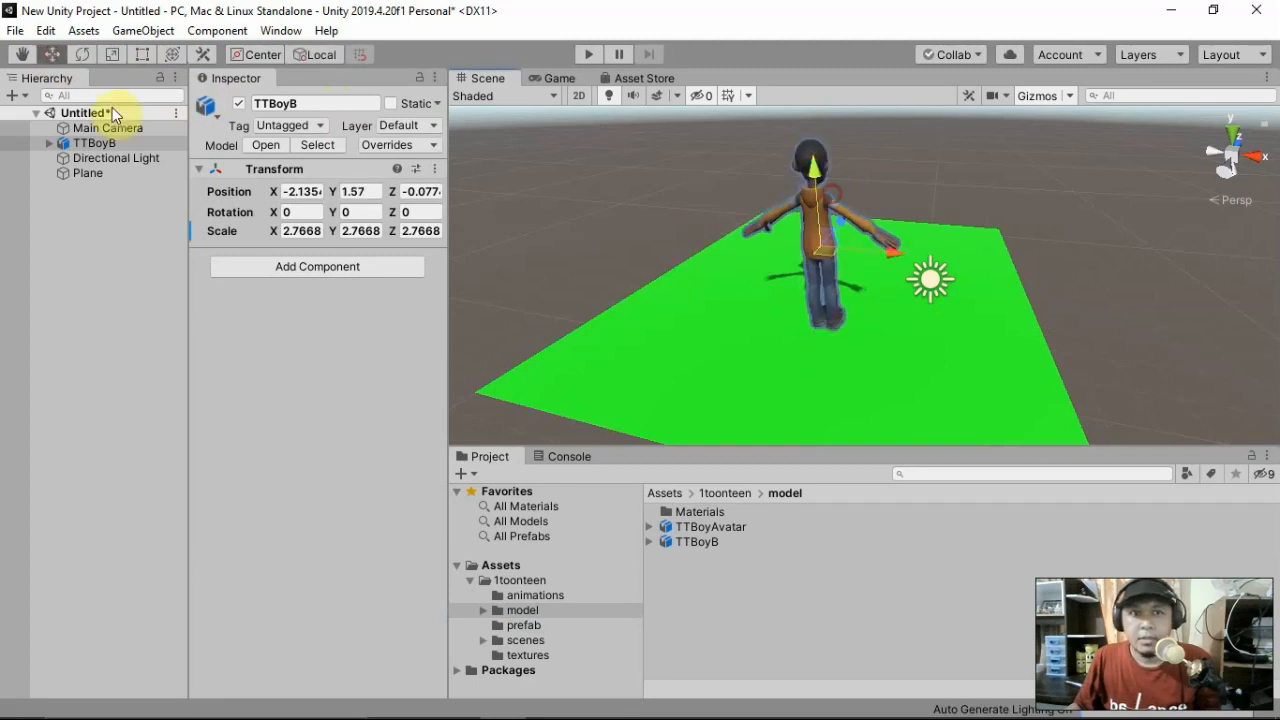
- Rotate the TTBoyB model about 164° around the Y axis to face the camera, and test-play the scene
click(83, 54)
drag(886, 275, 521, 255)
click(588, 54)
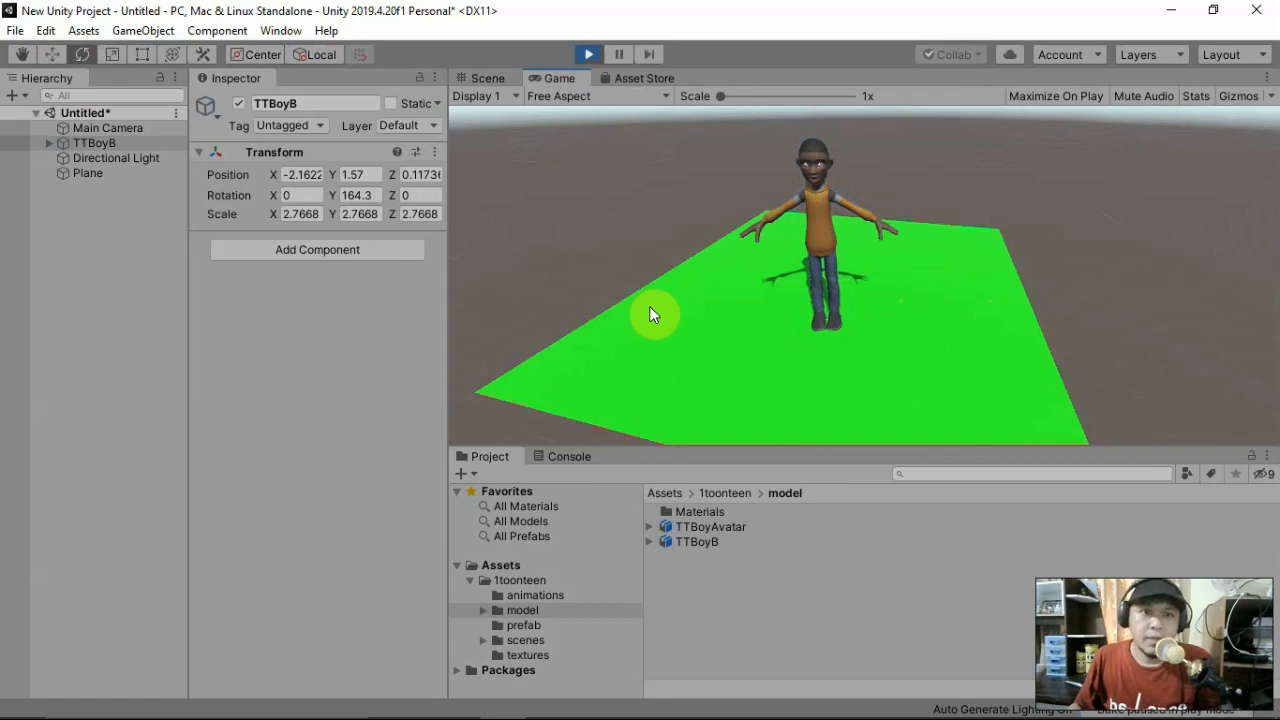
click(588, 54)
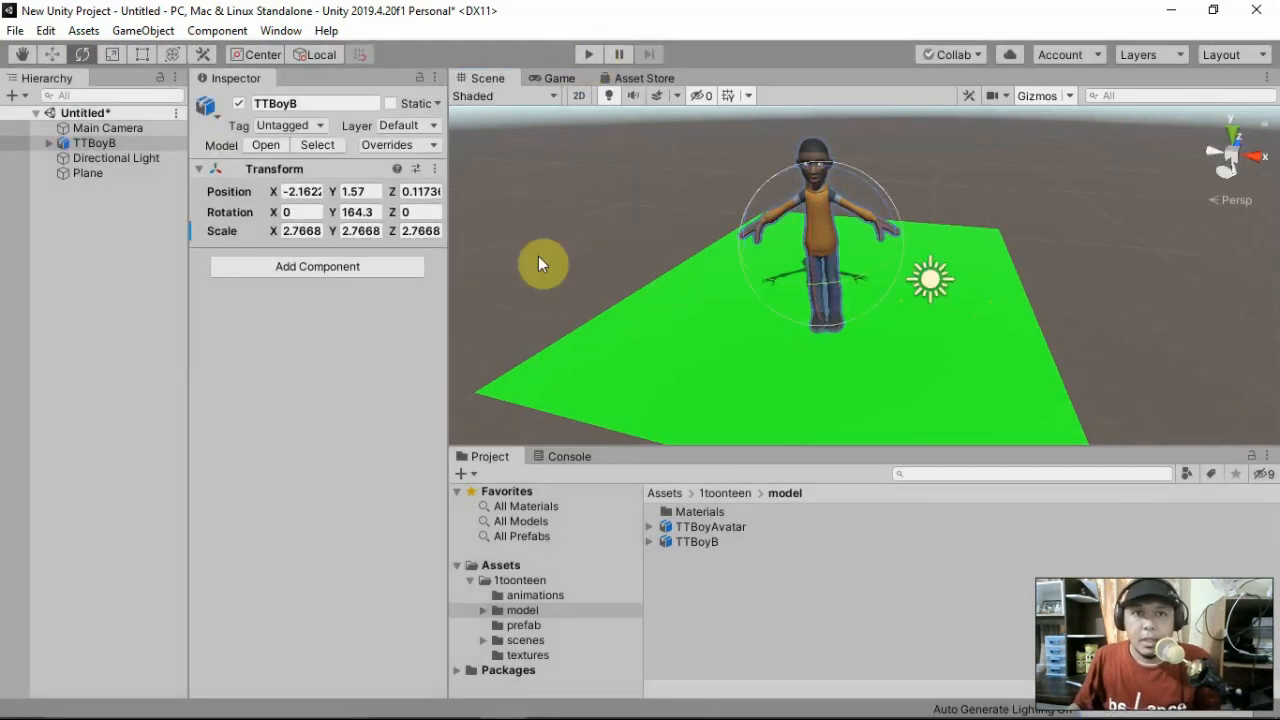
- Add an Animator component to the TTBoyB character in the scene
click(140, 143)
click(213, 30)
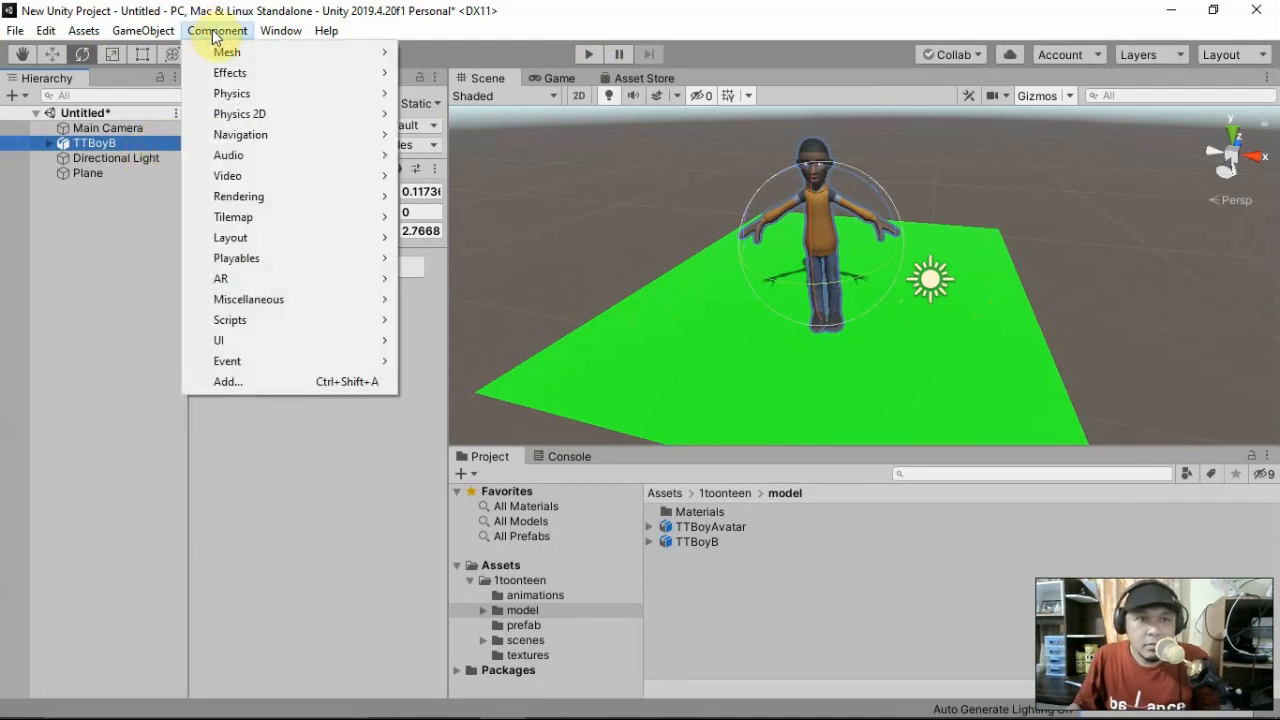
mouse_move(269, 195)
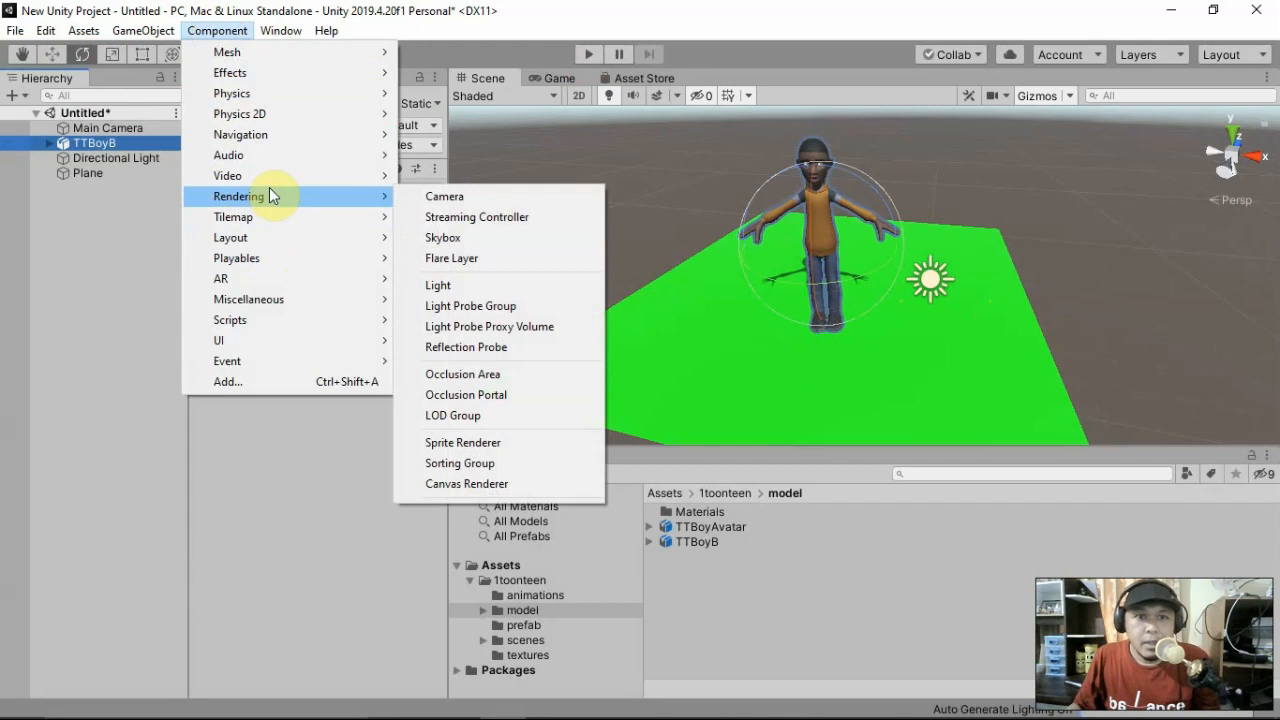
mouse_move(275, 300)
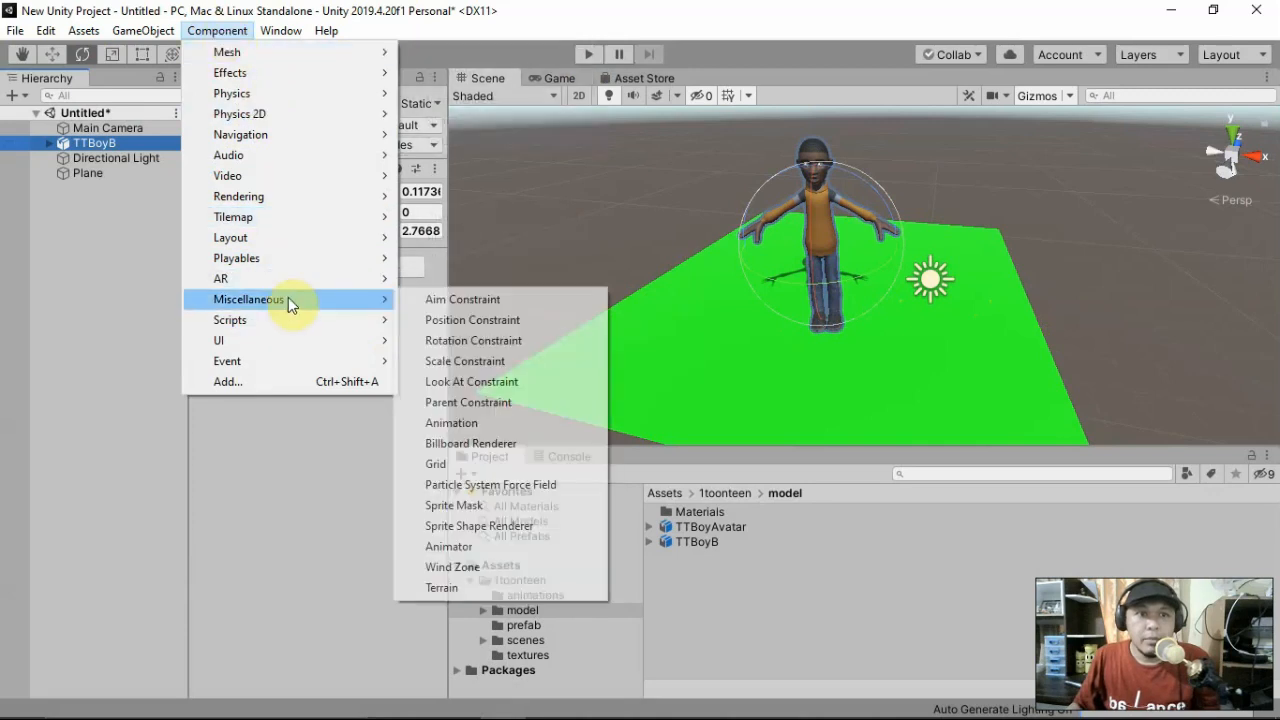
click(512, 546)
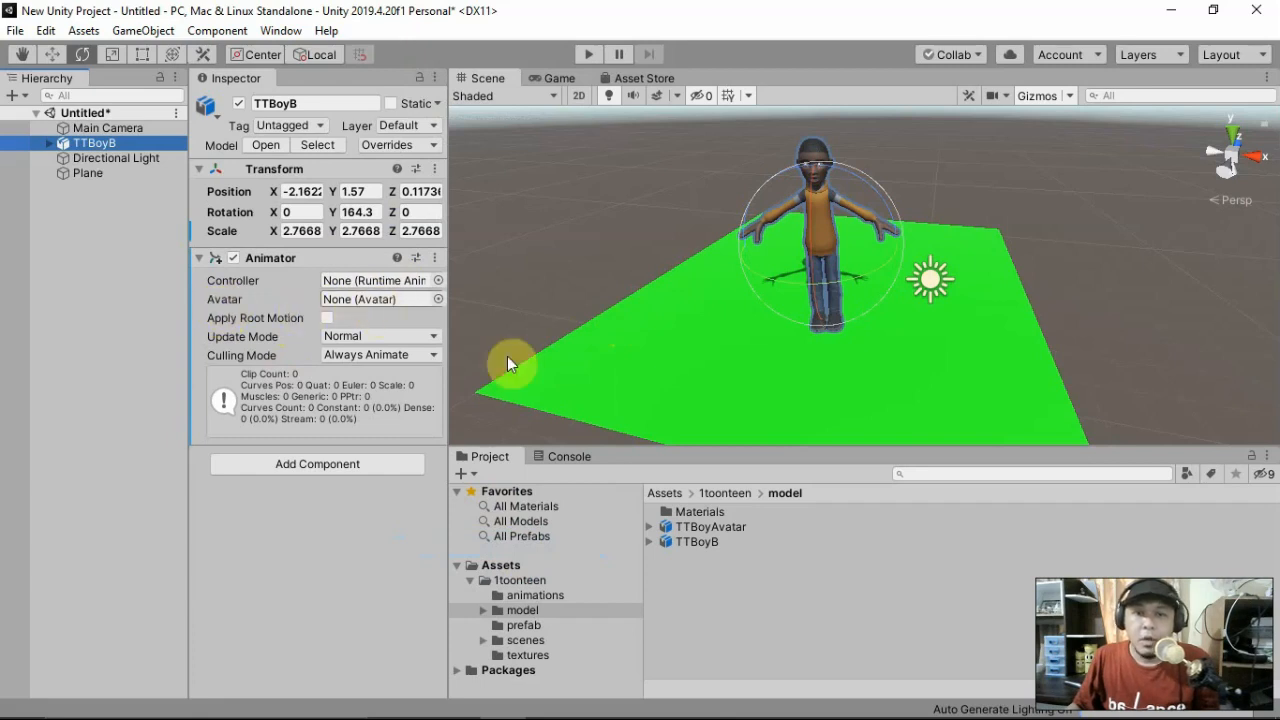
- Assign TTBoyAvatarAvatar as the avatar of TTBoyB's Animator component
drag(725, 528, 381, 299)
click(438, 298)
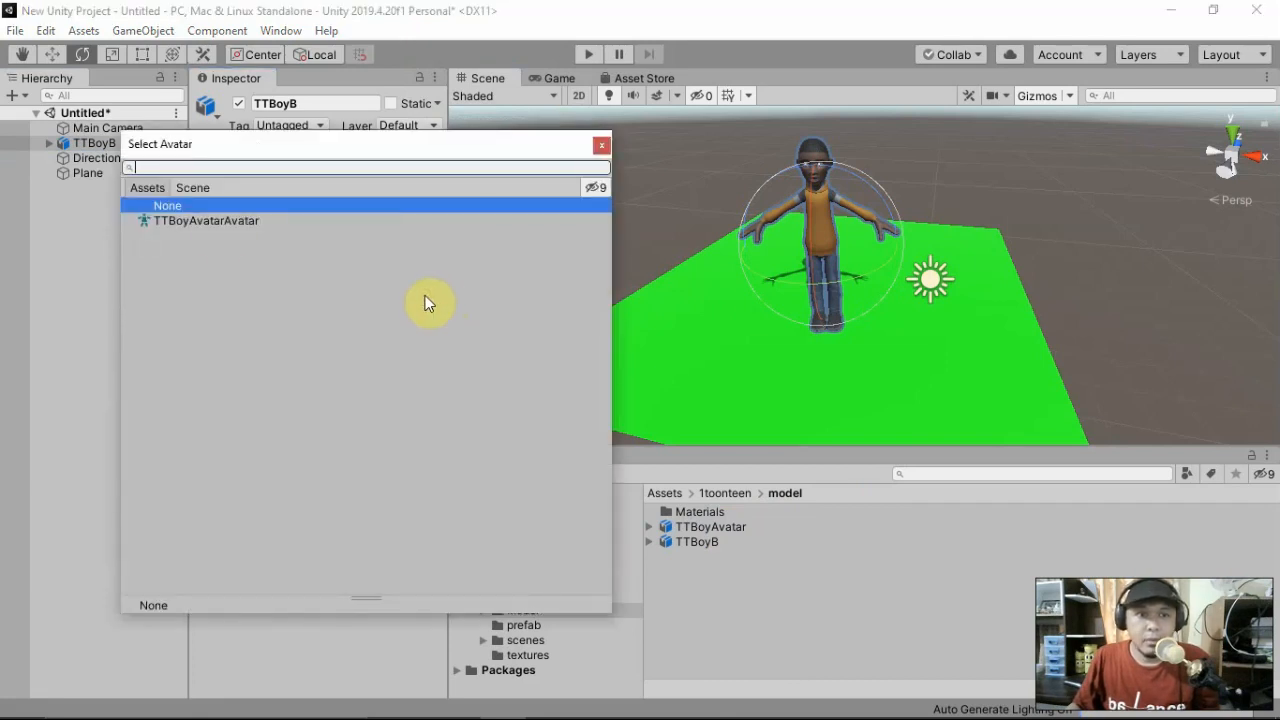
click(198, 221)
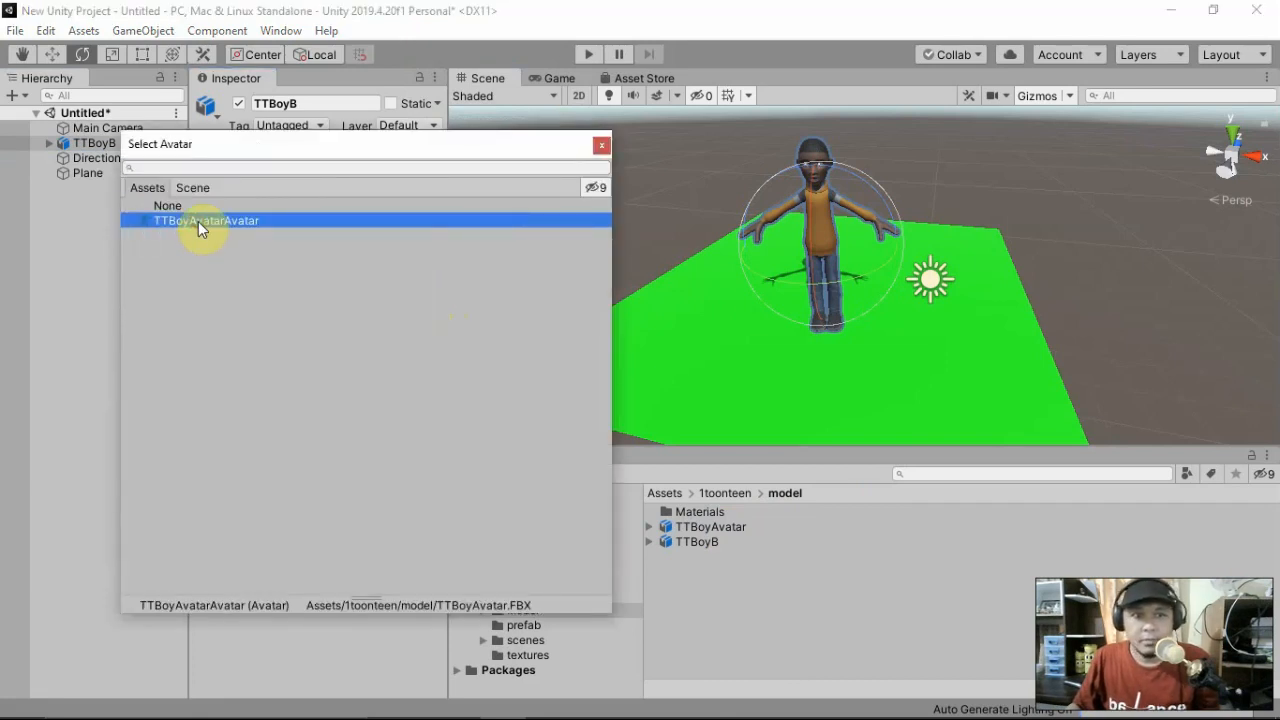
double_click(198, 221)
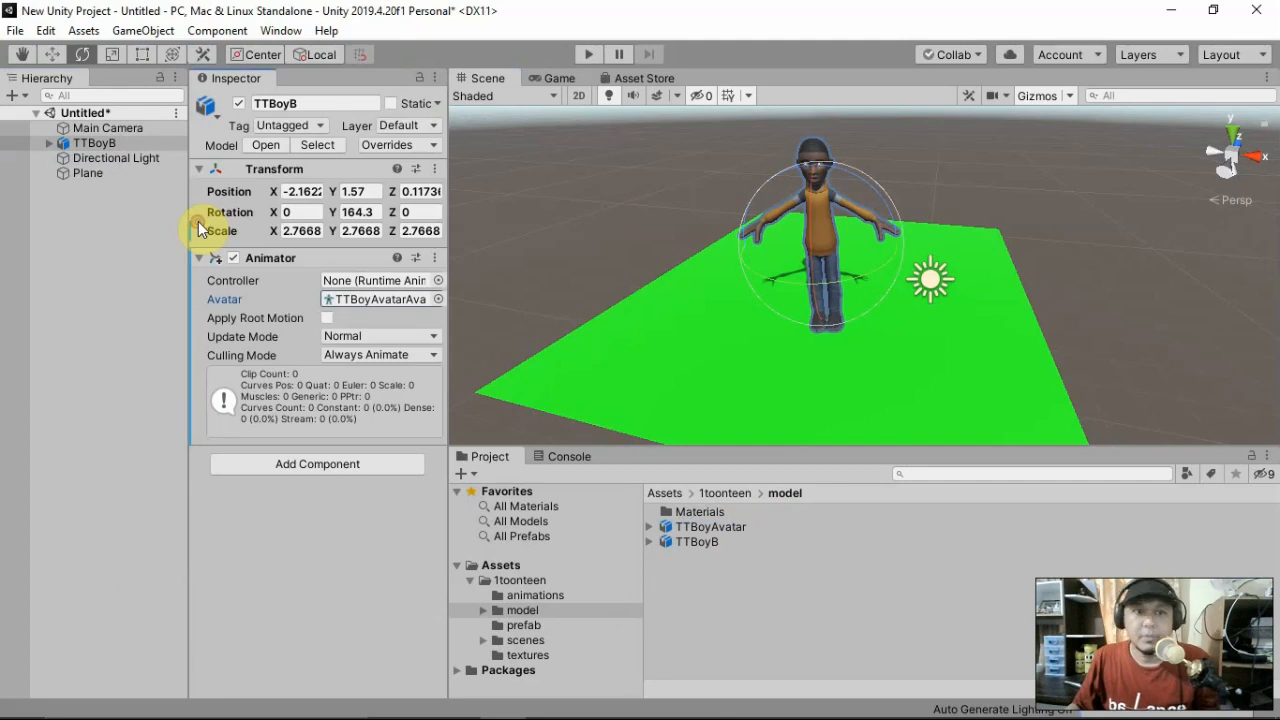
- Clear the Animator's avatar and reassign TTBoyAvatarAvatar from inside the TTBoyAvatar model asset
click(649, 527)
drag(741, 611, 416, 305)
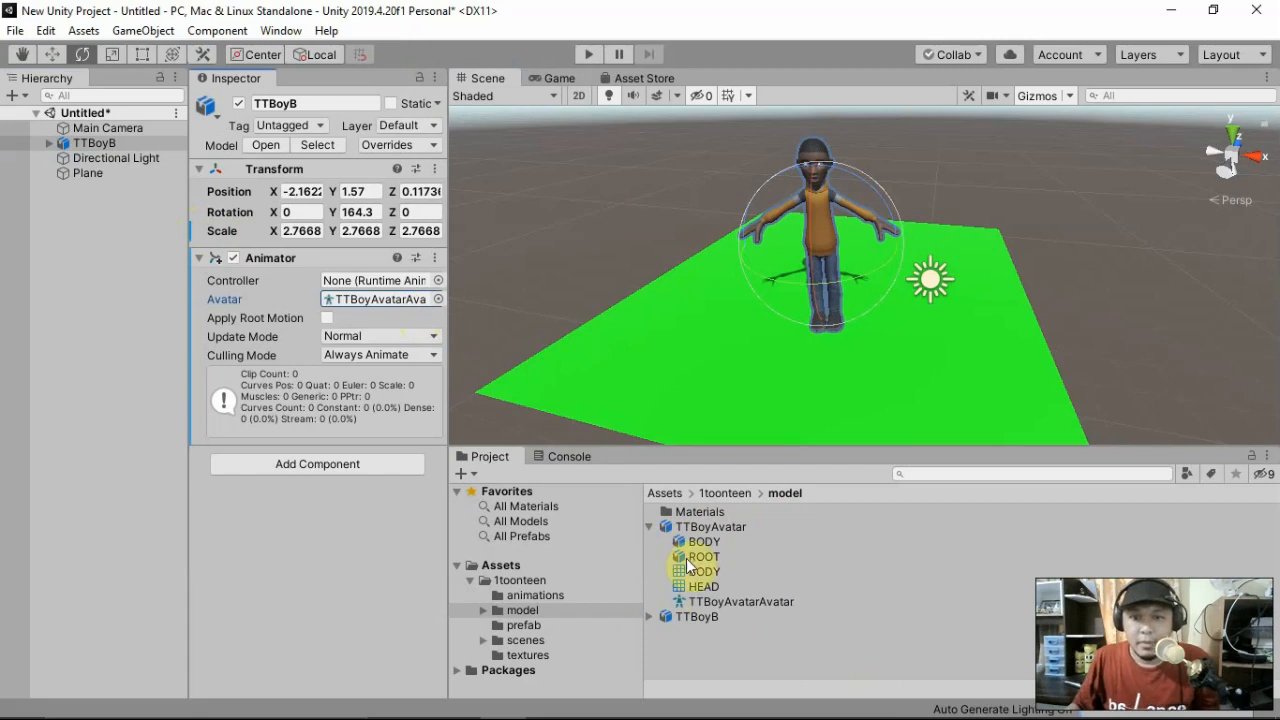
click(437, 299)
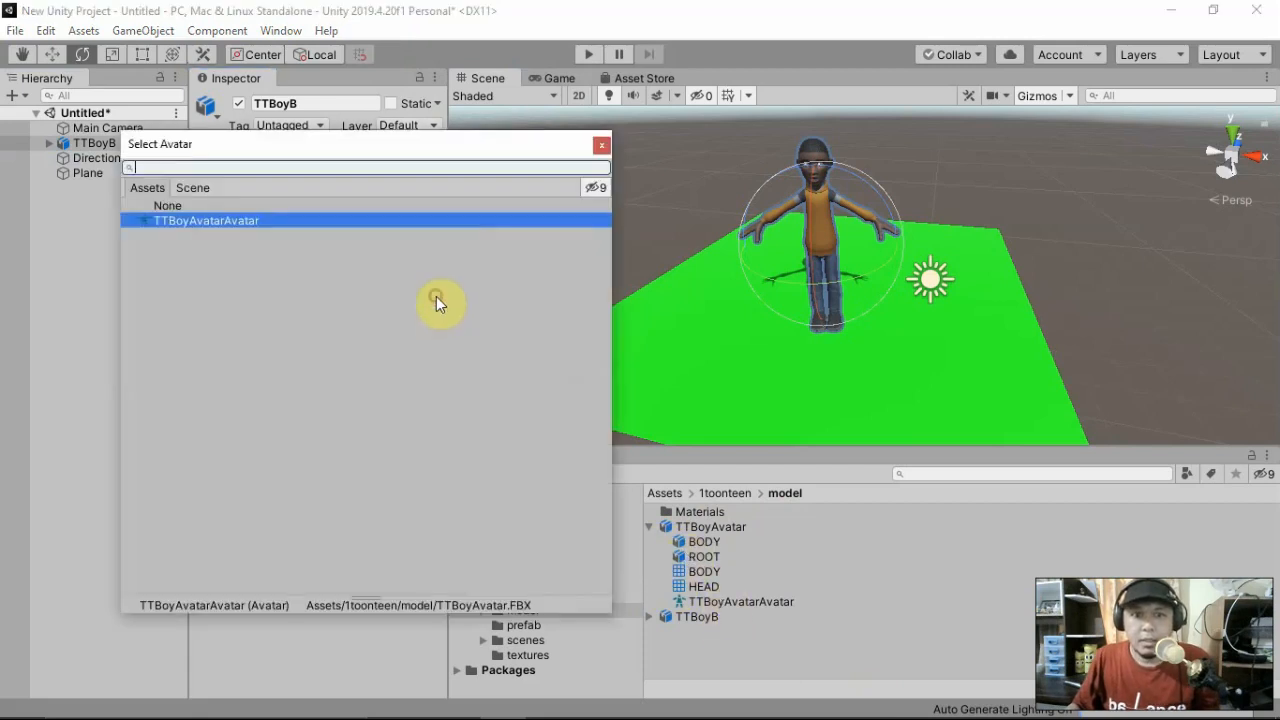
double_click(181, 204)
drag(714, 603, 420, 300)
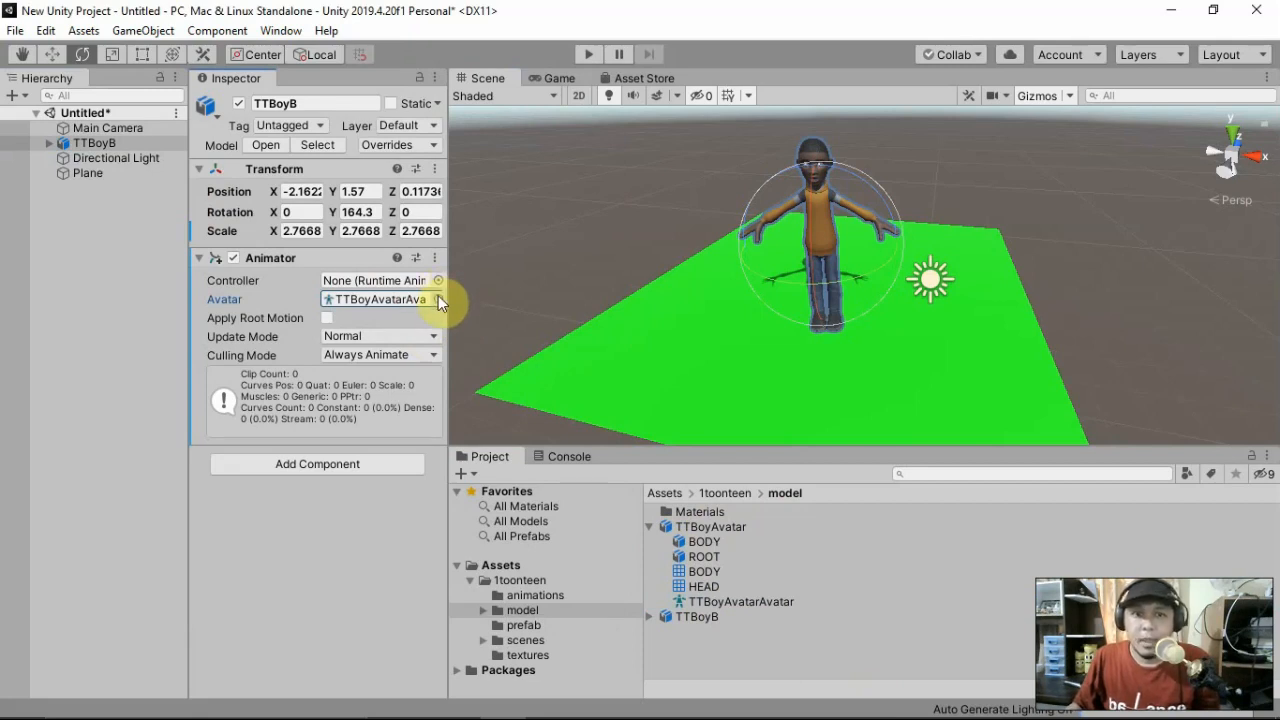
click(650, 527)
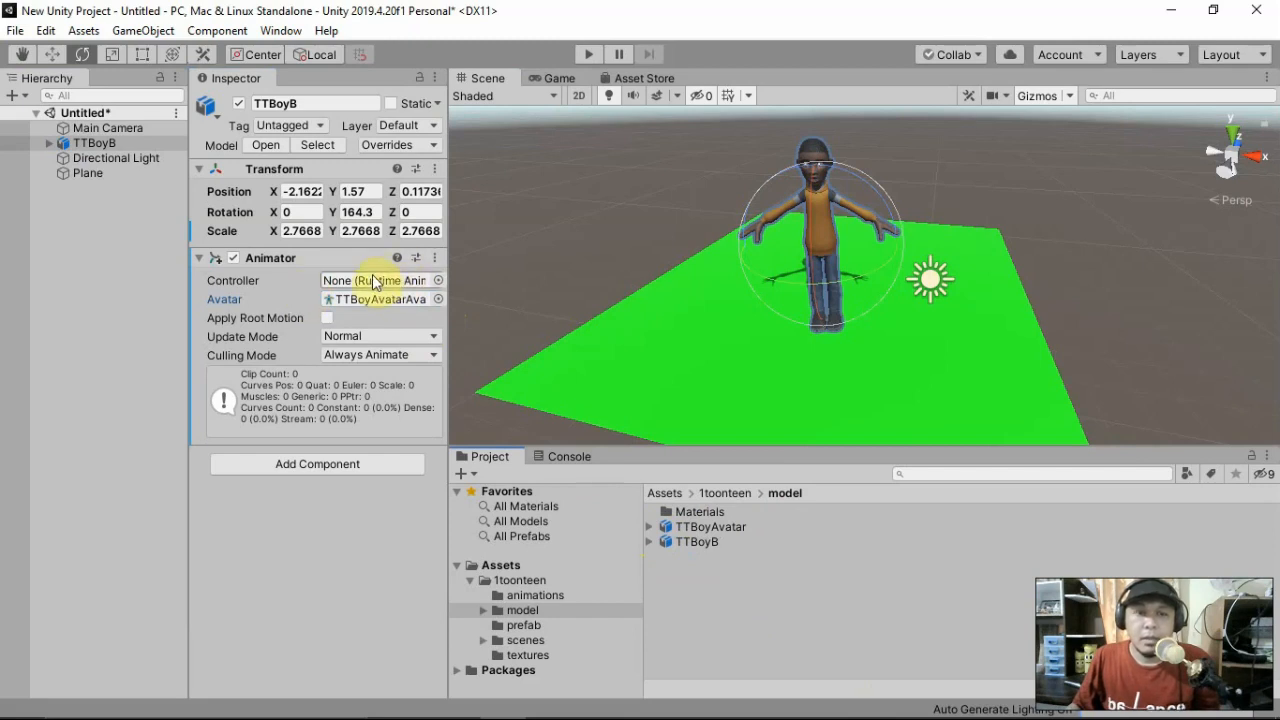
- Create an Animator Controller named BoyController in the 1toonteen model folder
click(516, 596)
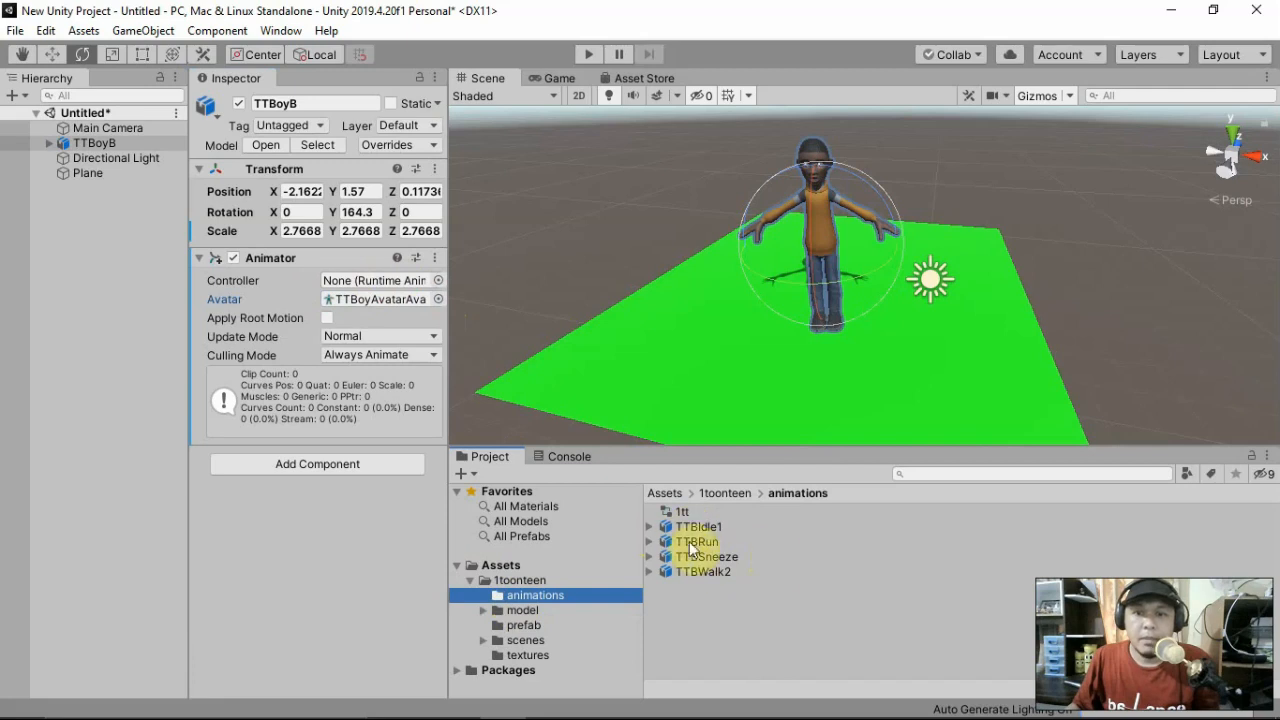
click(538, 612)
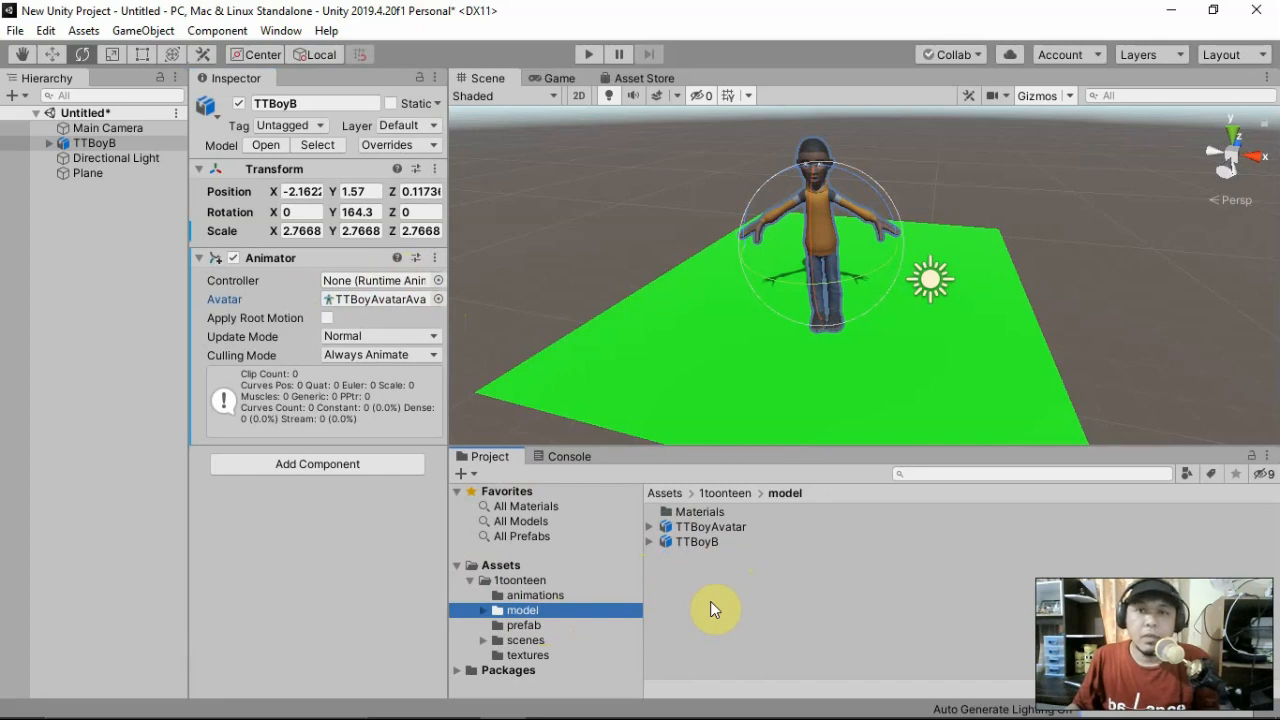
right_click(708, 621)
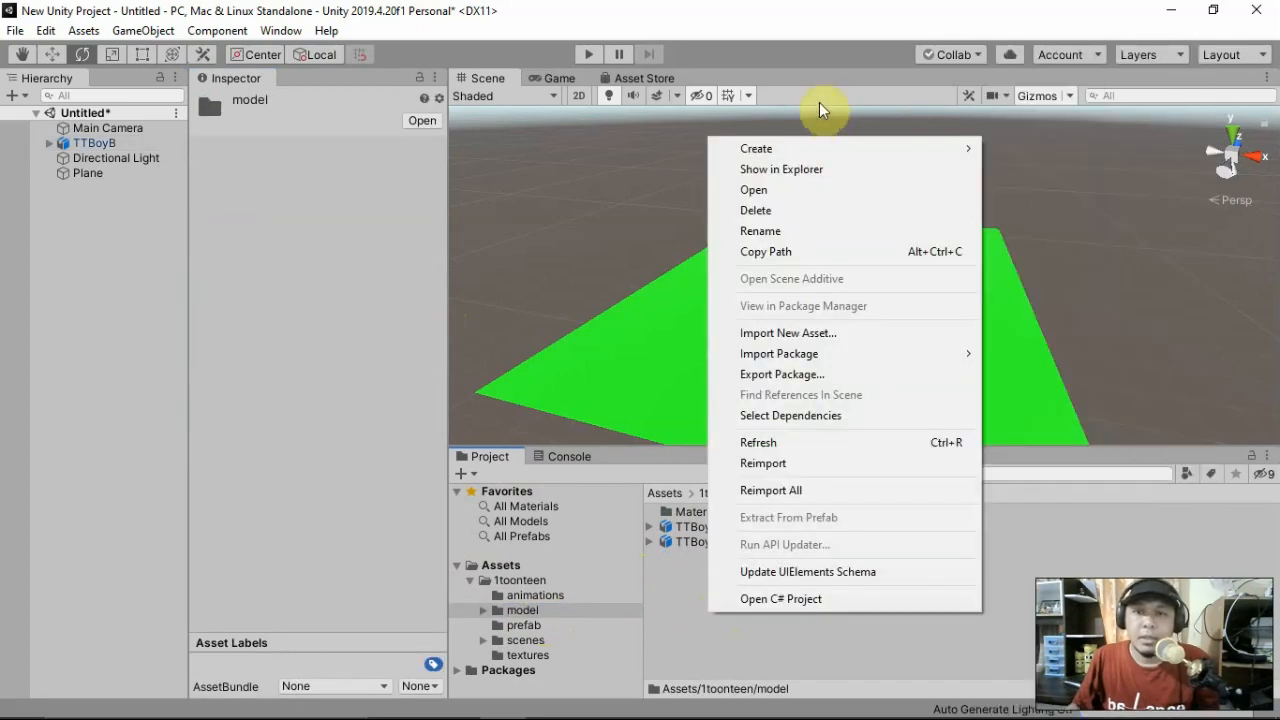
click(818, 150)
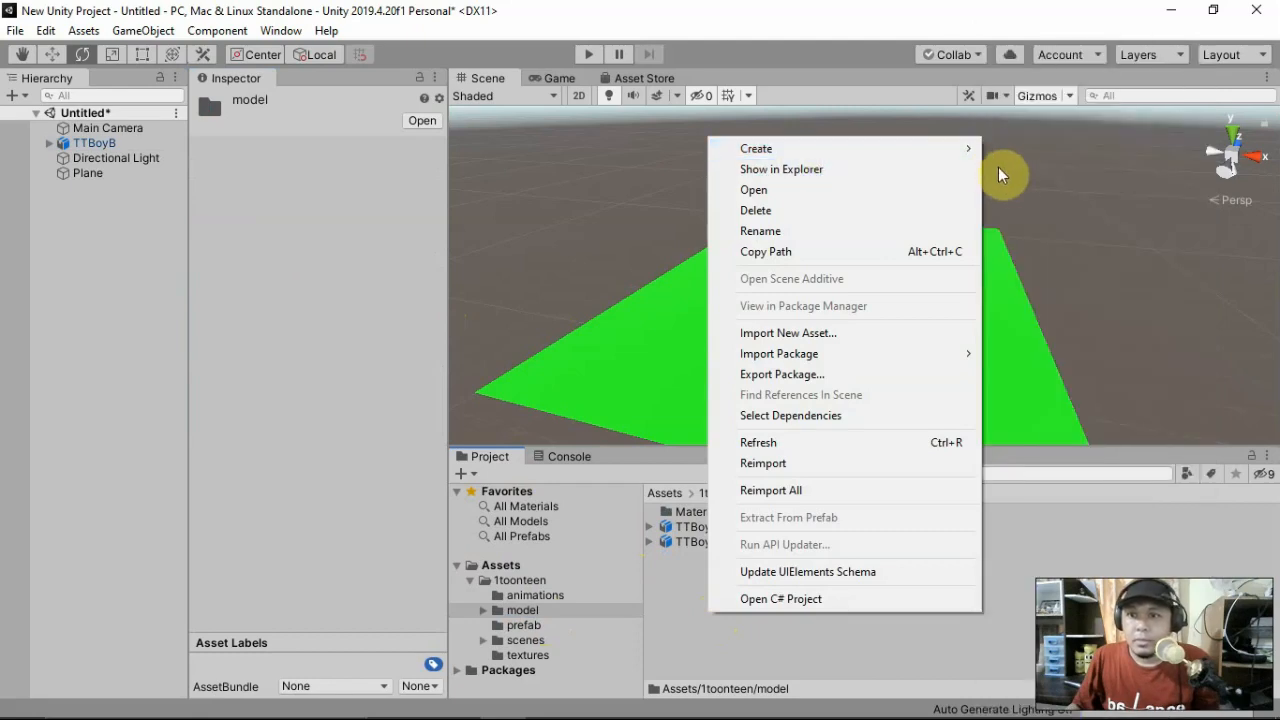
mouse_move(963, 149)
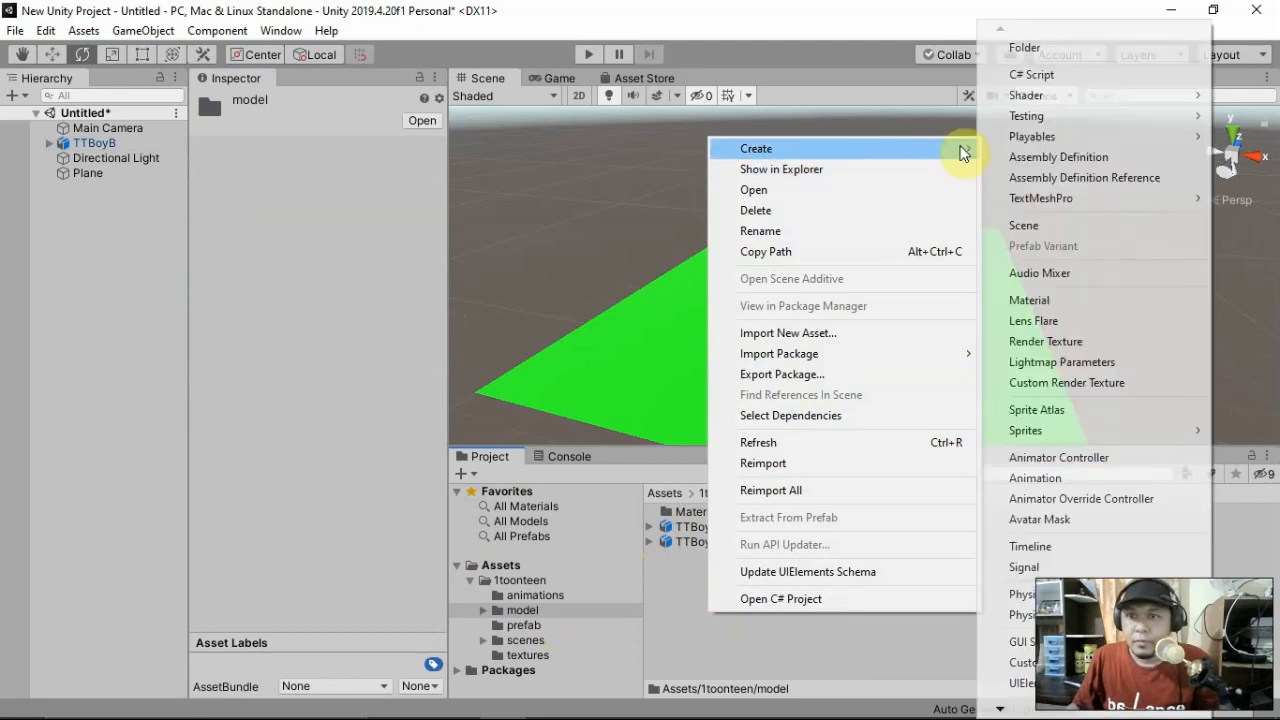
mouse_move(1112, 432)
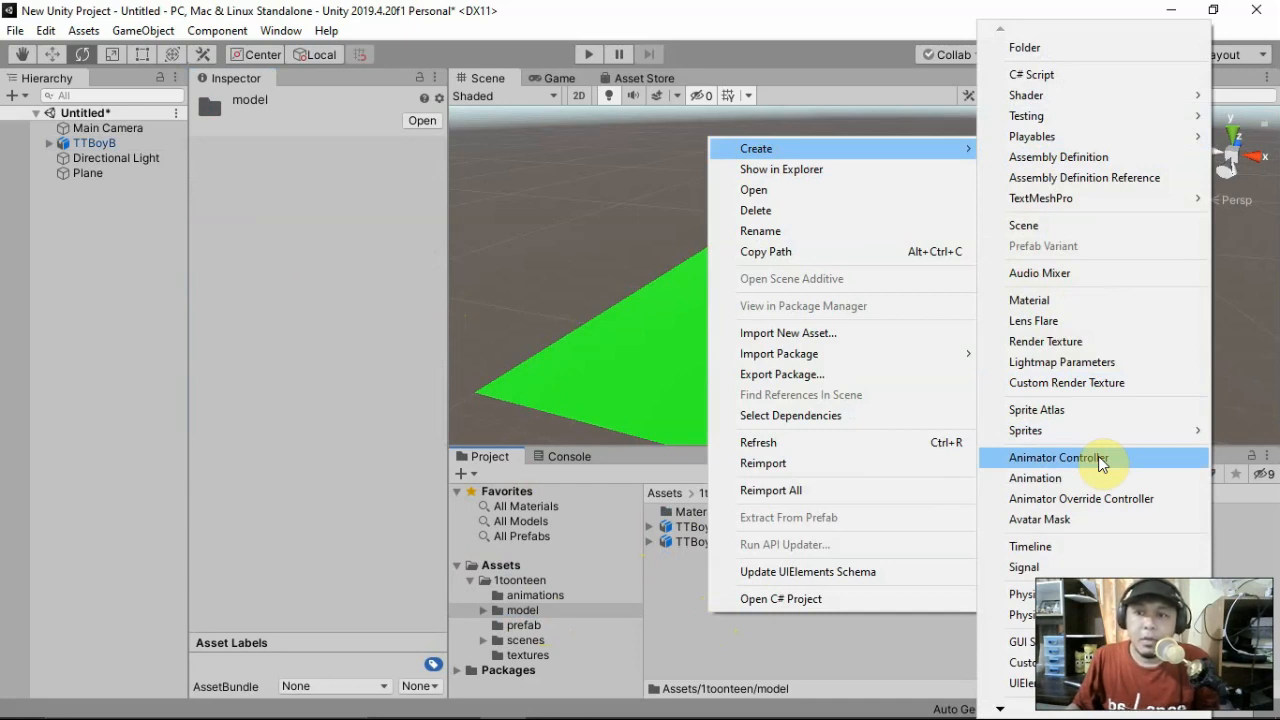
click(1098, 458)
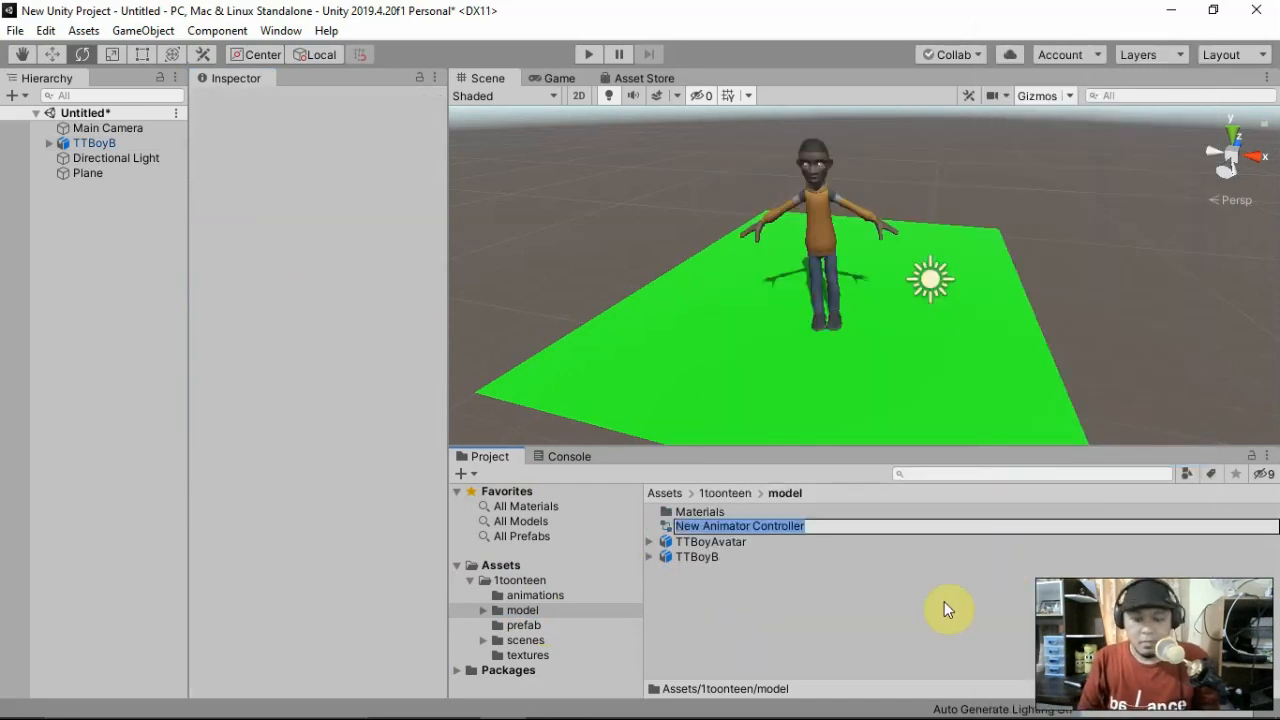
text(N)
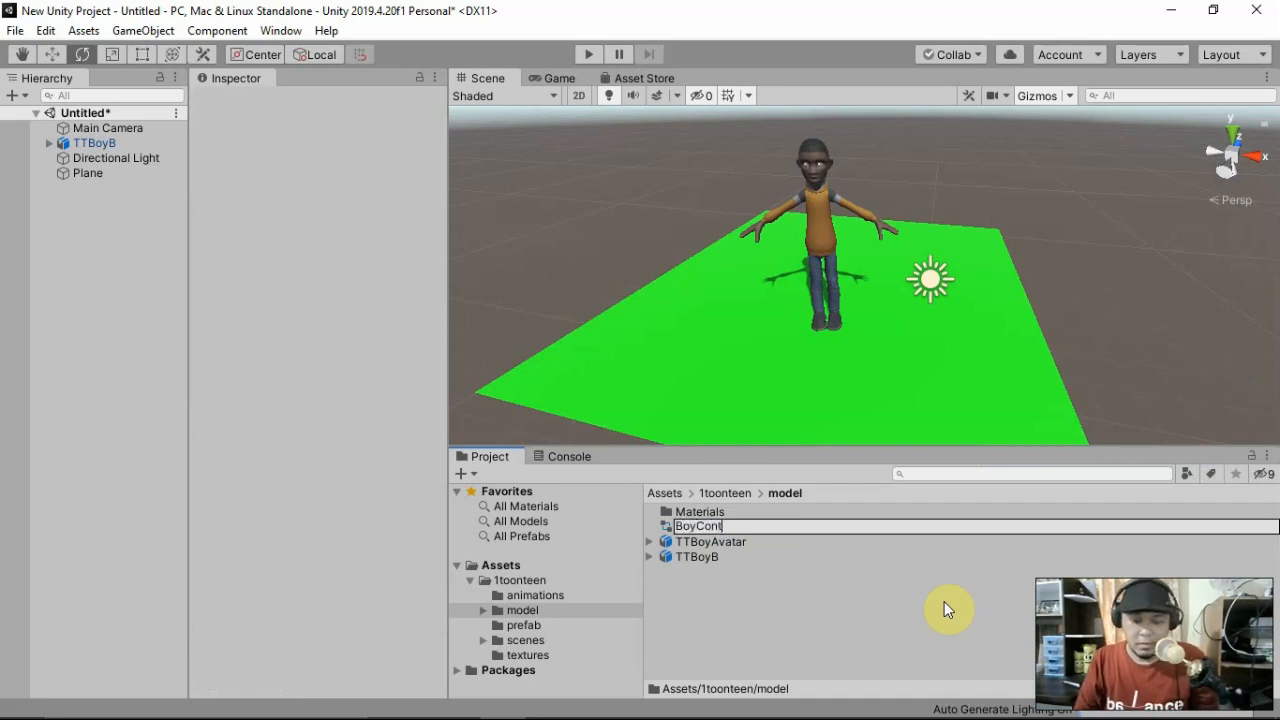
text(oyController)
key(Return)
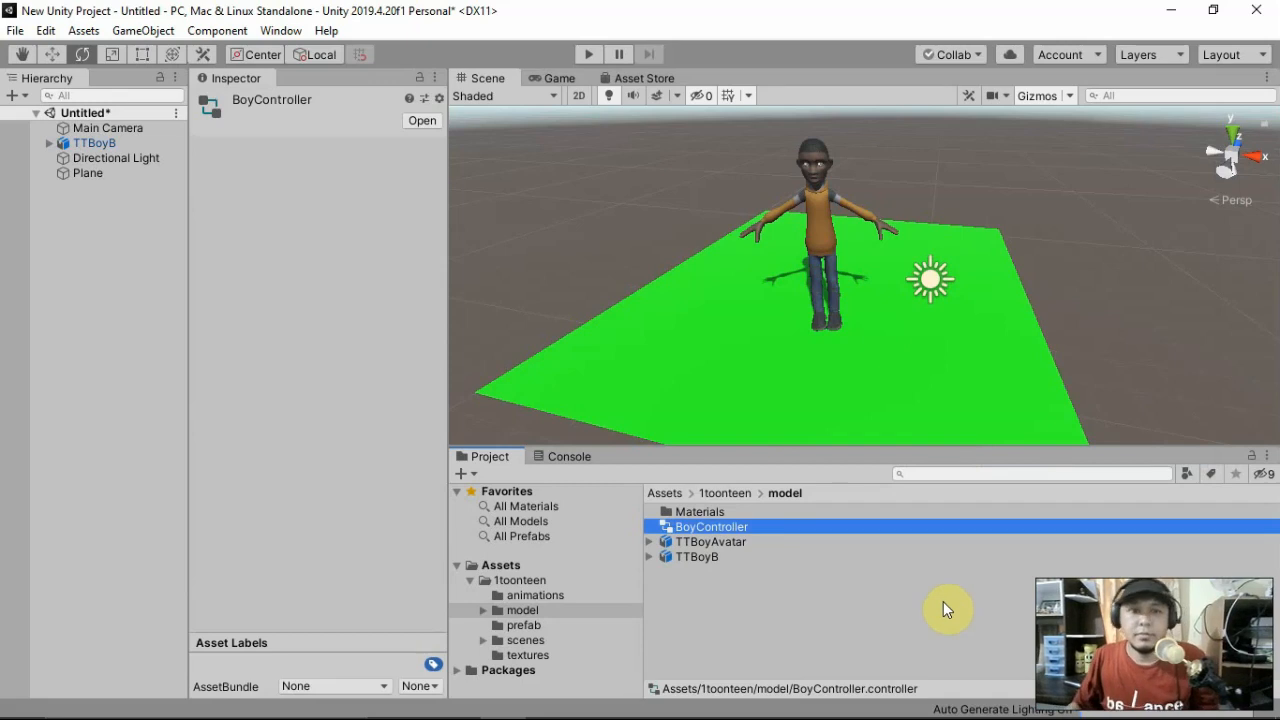
- Assign BoyController as the controller of TTBoyB's Animator component
click(725, 542)
click(718, 526)
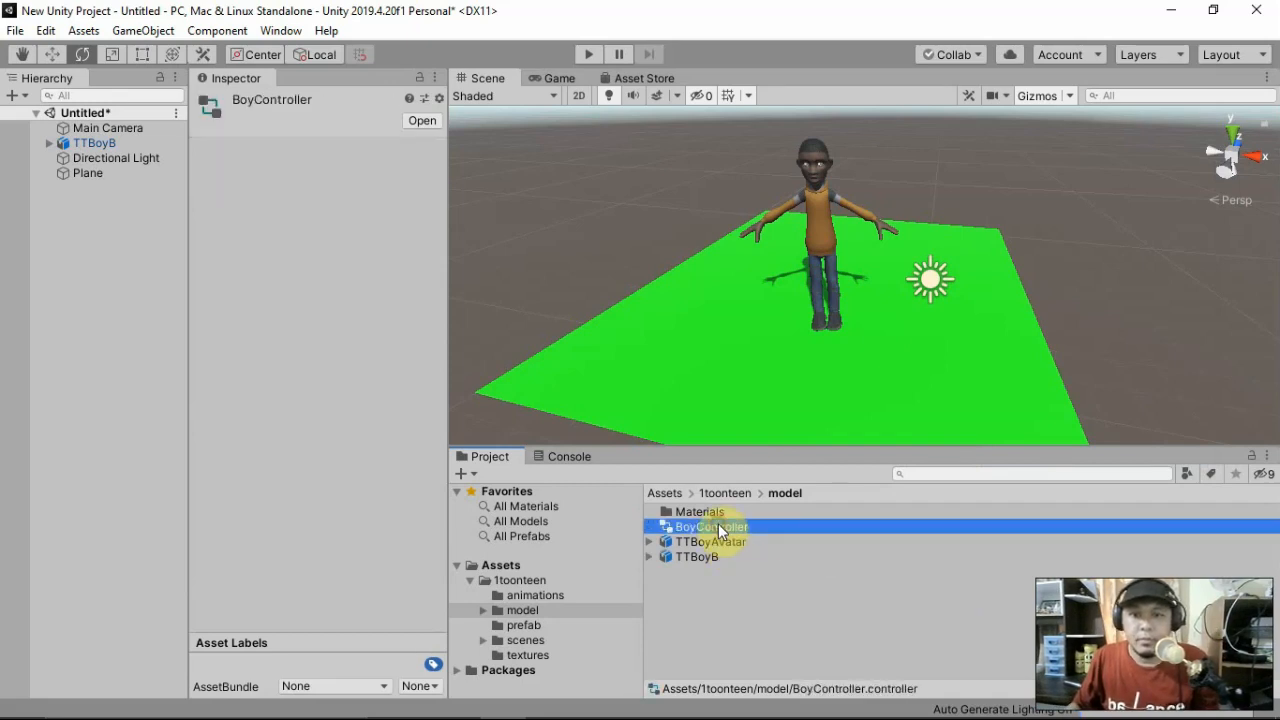
click(112, 145)
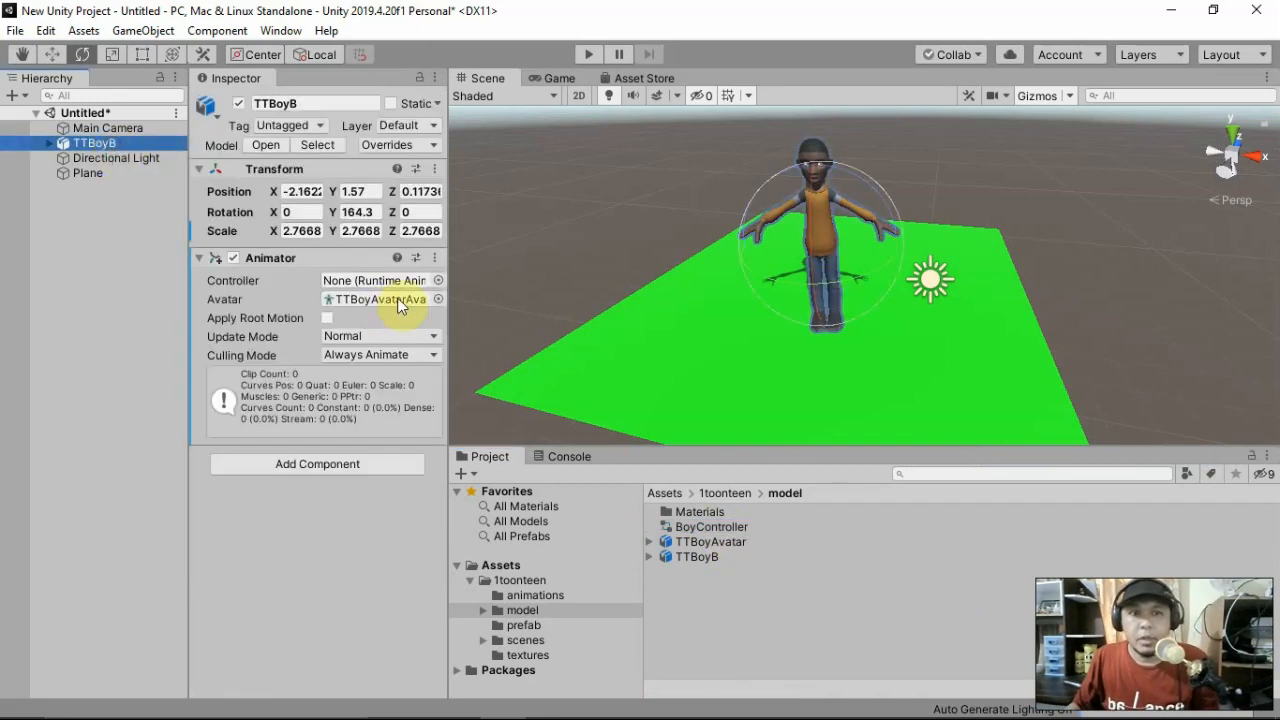
drag(720, 525, 375, 290)
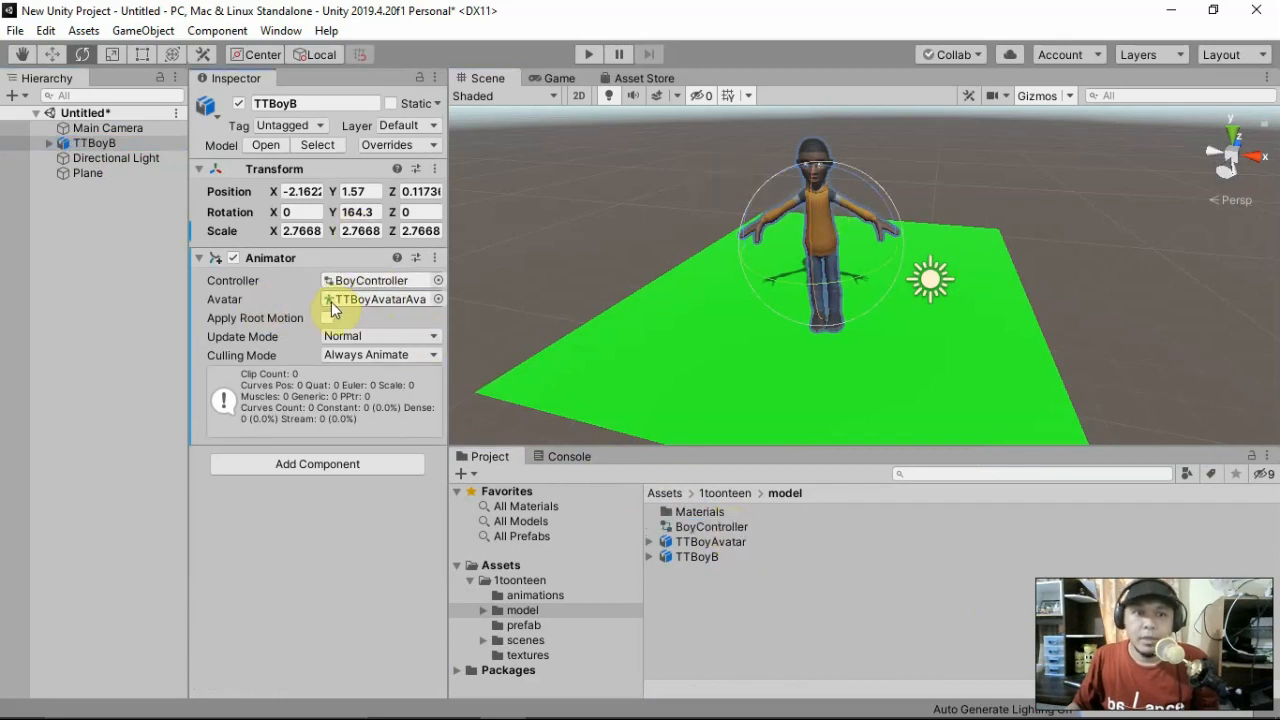
- Open BoyController in the Animator window and dock that window beside the Project window so the scene stays in view
double_click(724, 524)
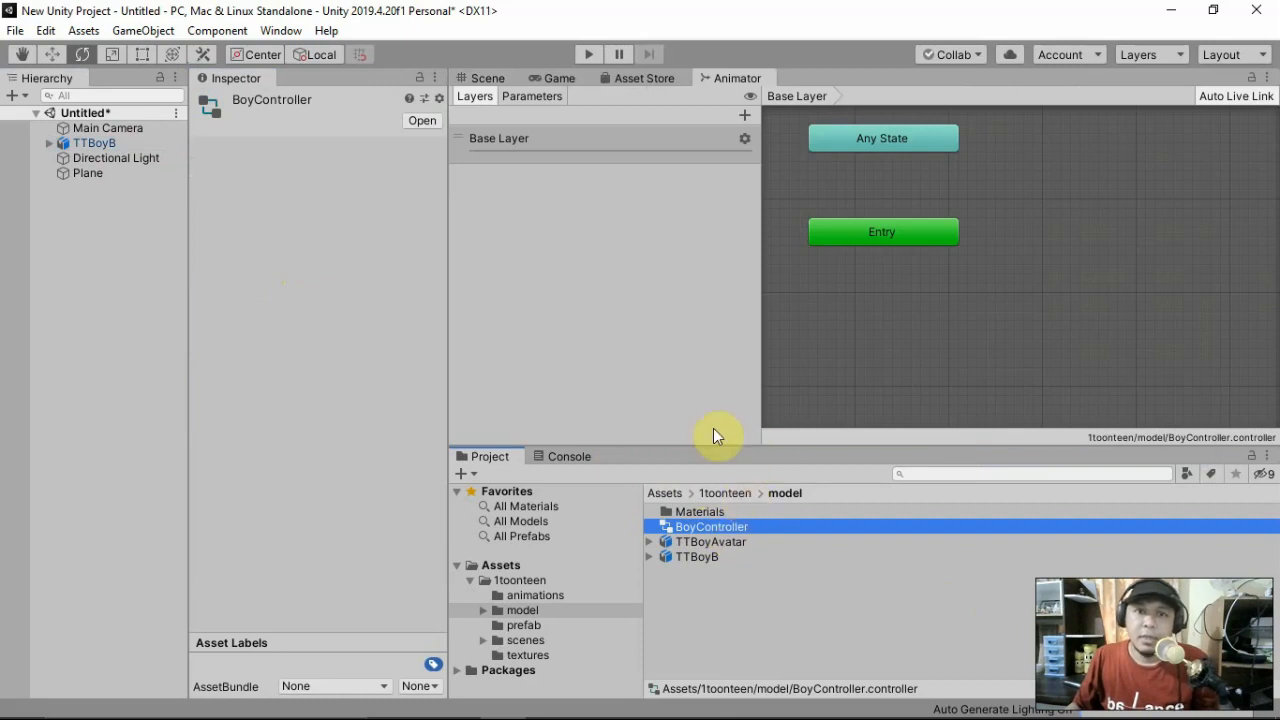
drag(758, 388, 722, 375)
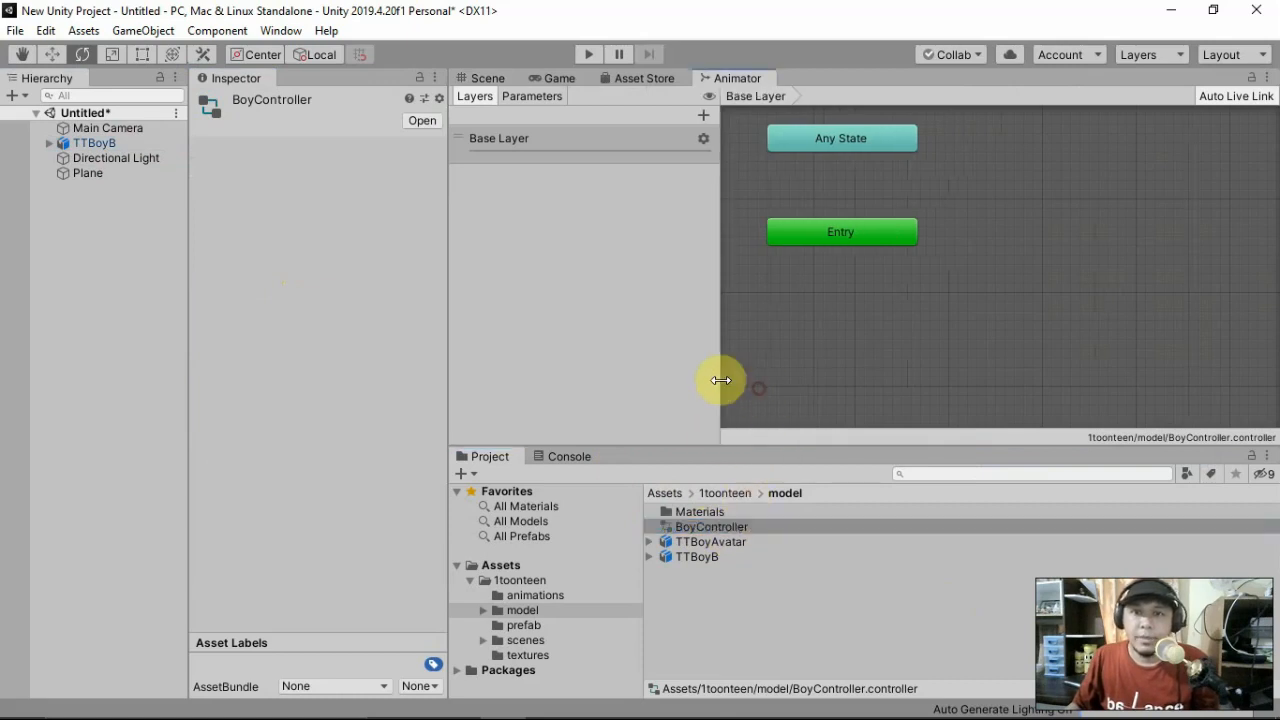
scroll(1072, 236, down, 4)
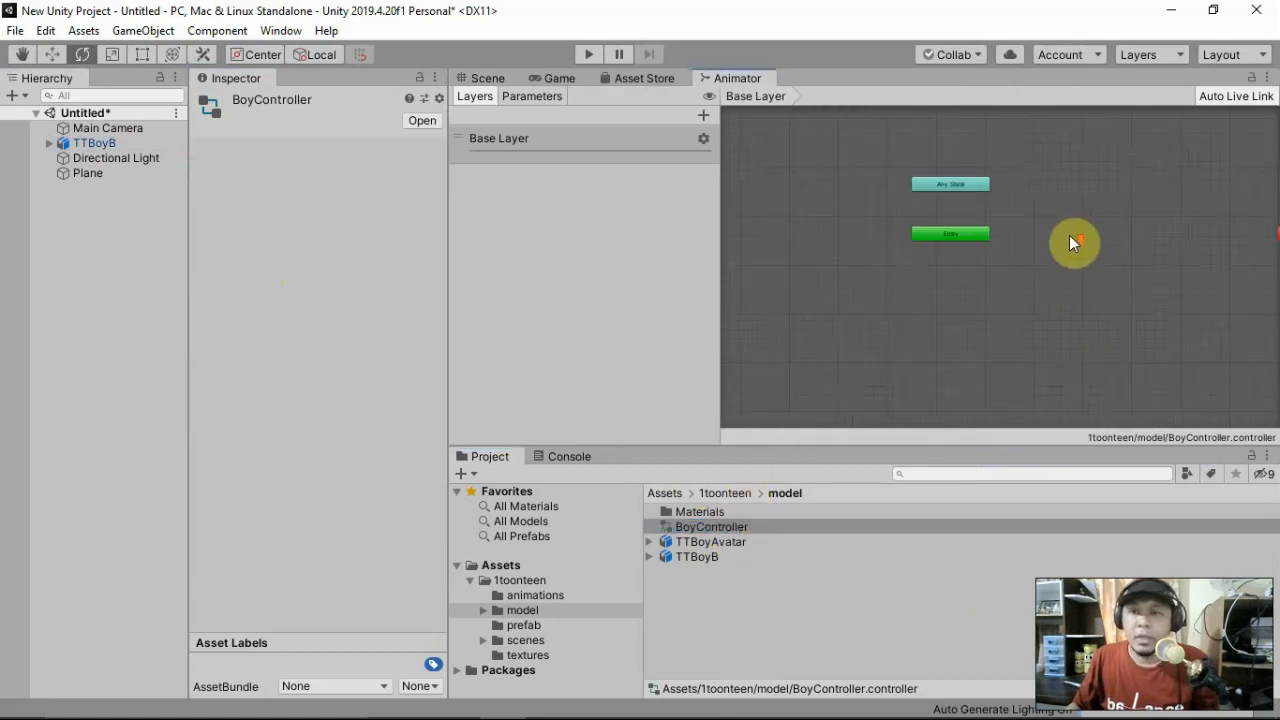
middle_drag(1071, 265, 961, 258)
scroll(937, 249, up, 1)
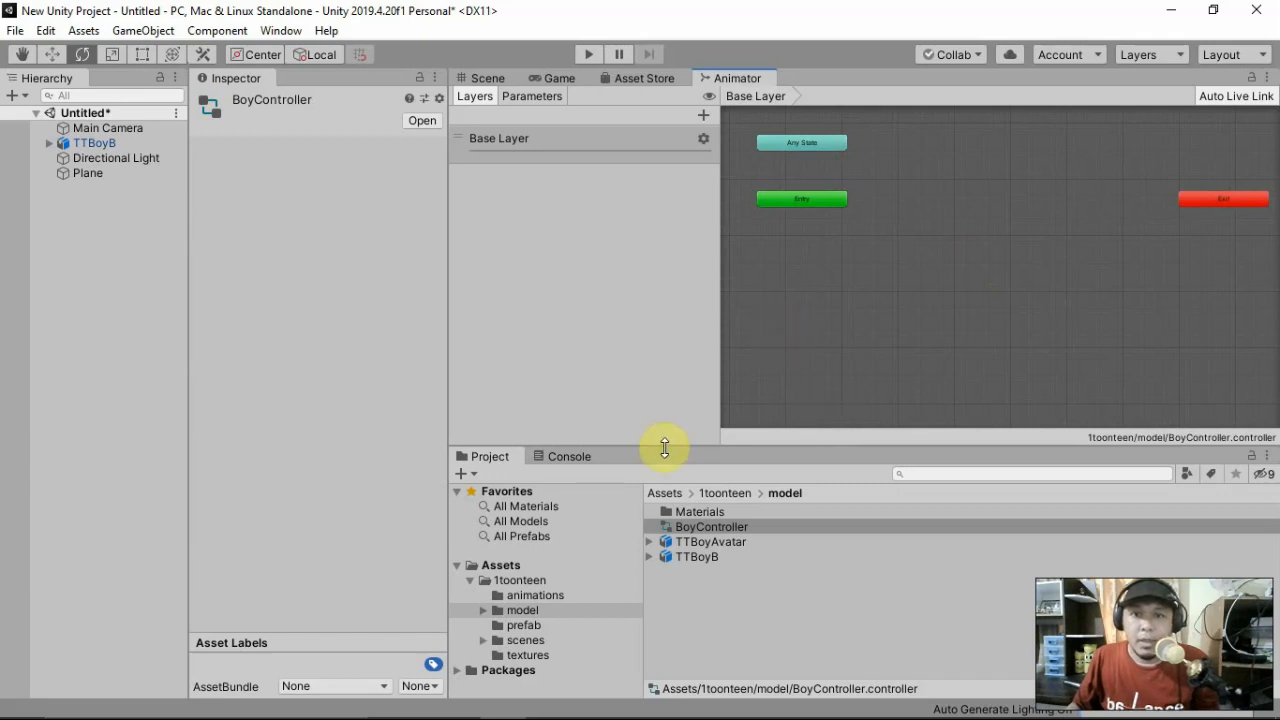
drag(663, 446, 667, 412)
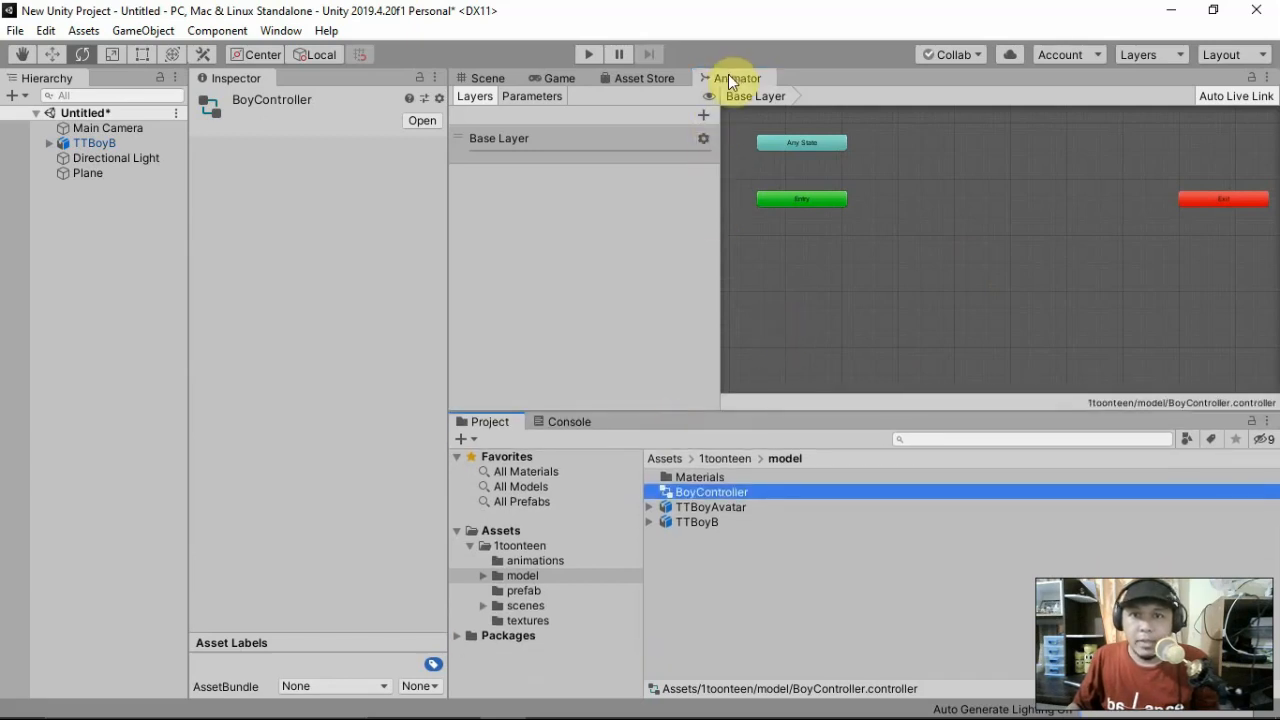
drag(728, 74, 651, 415)
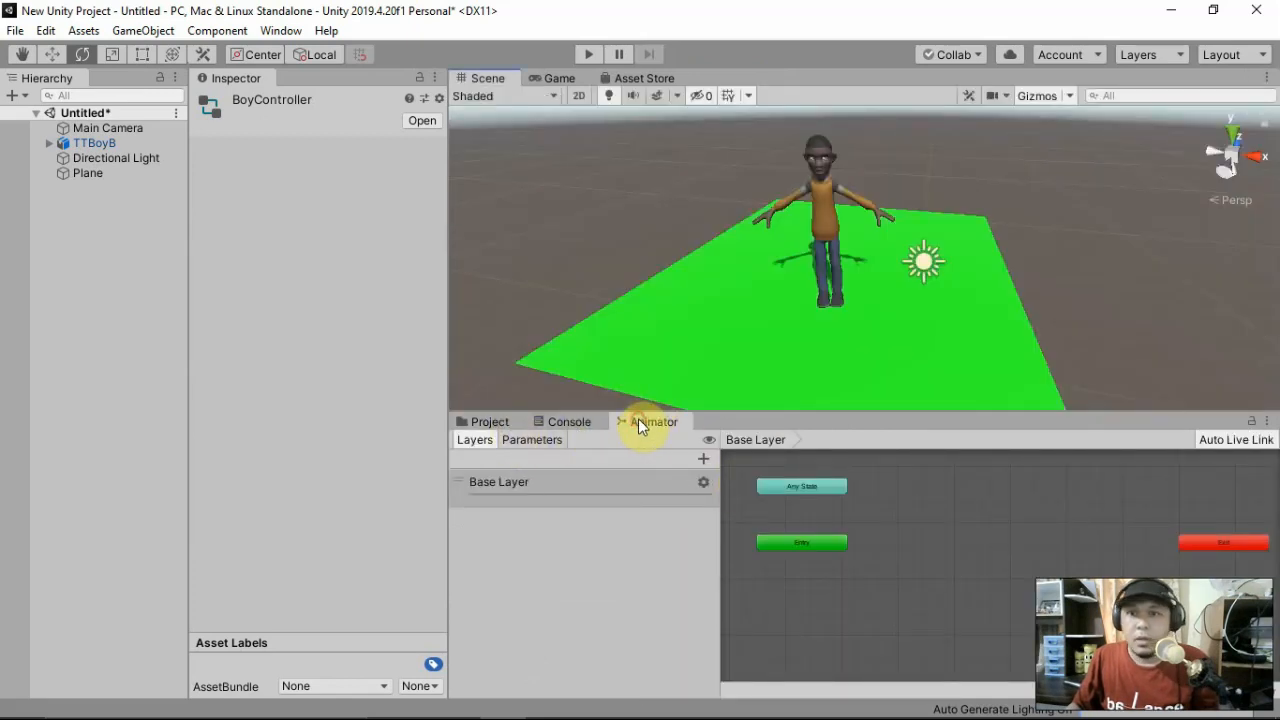
drag(641, 427, 849, 571)
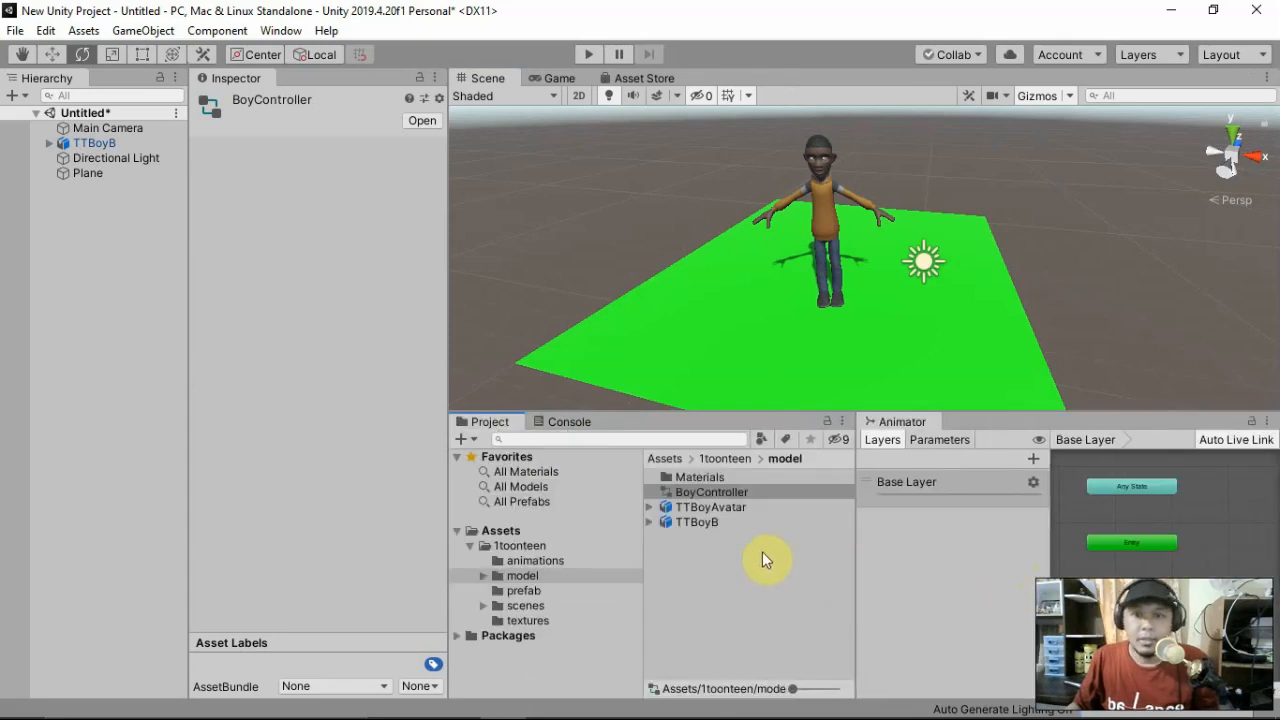
- Add the TTBSneeze animation from the animations folder as a state in BoyController's base layer, and test-play the scene with TTBoyB selected
click(519, 564)
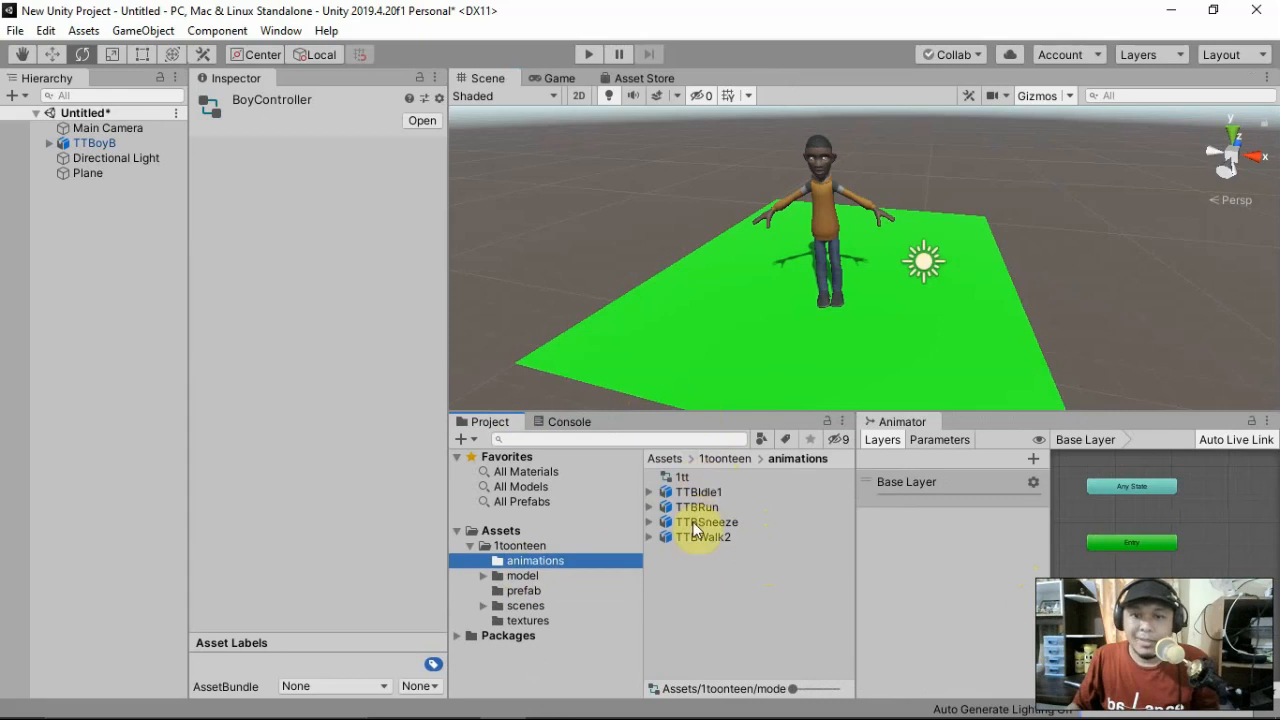
drag(695, 530, 1118, 604)
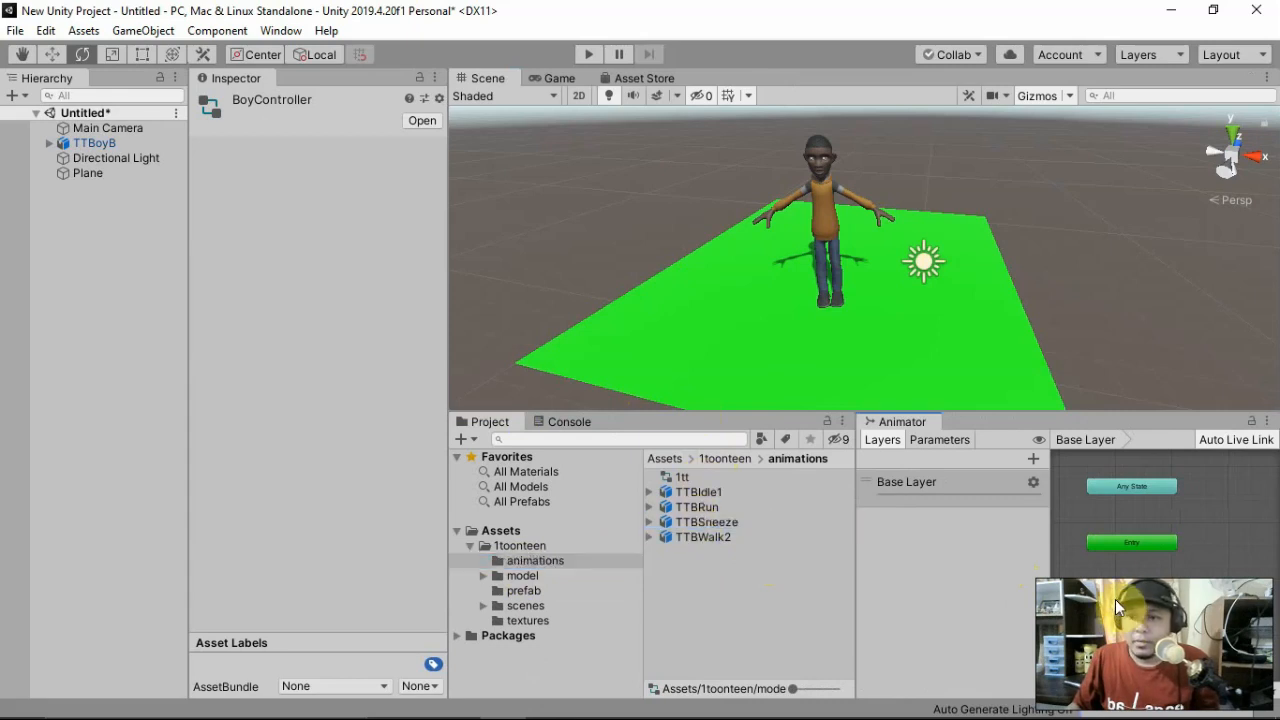
click(1151, 596)
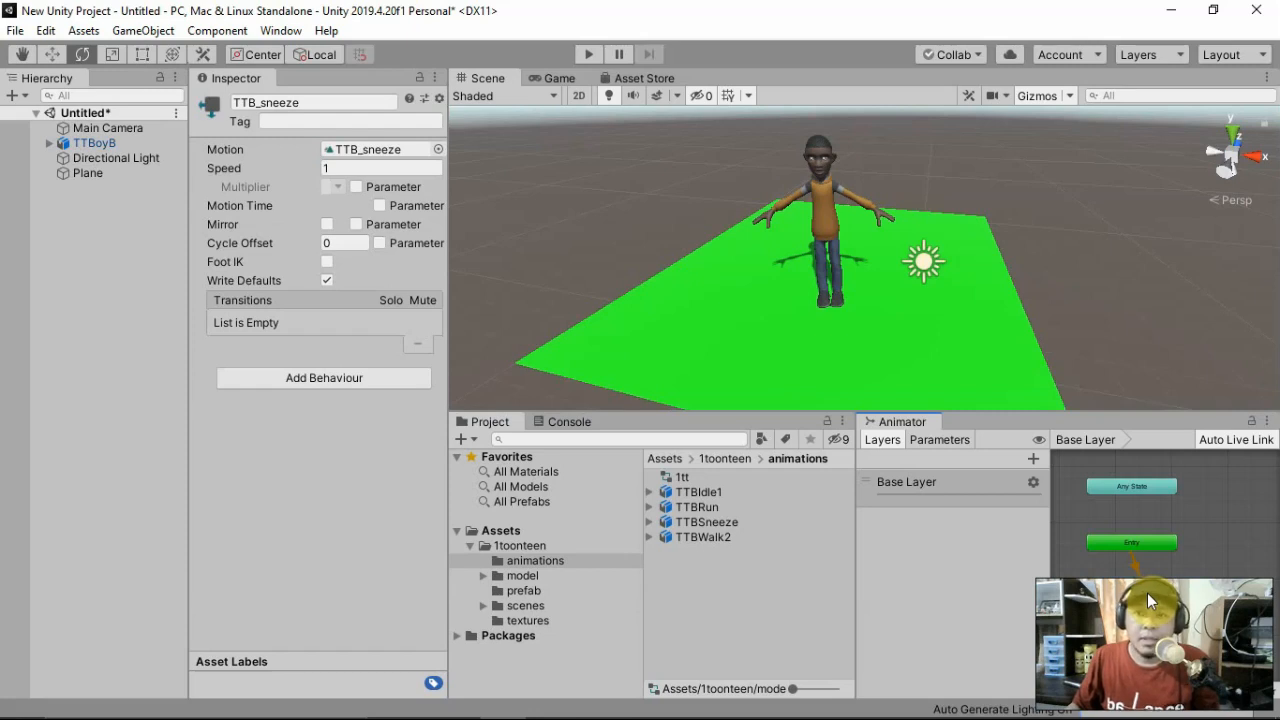
click(588, 54)
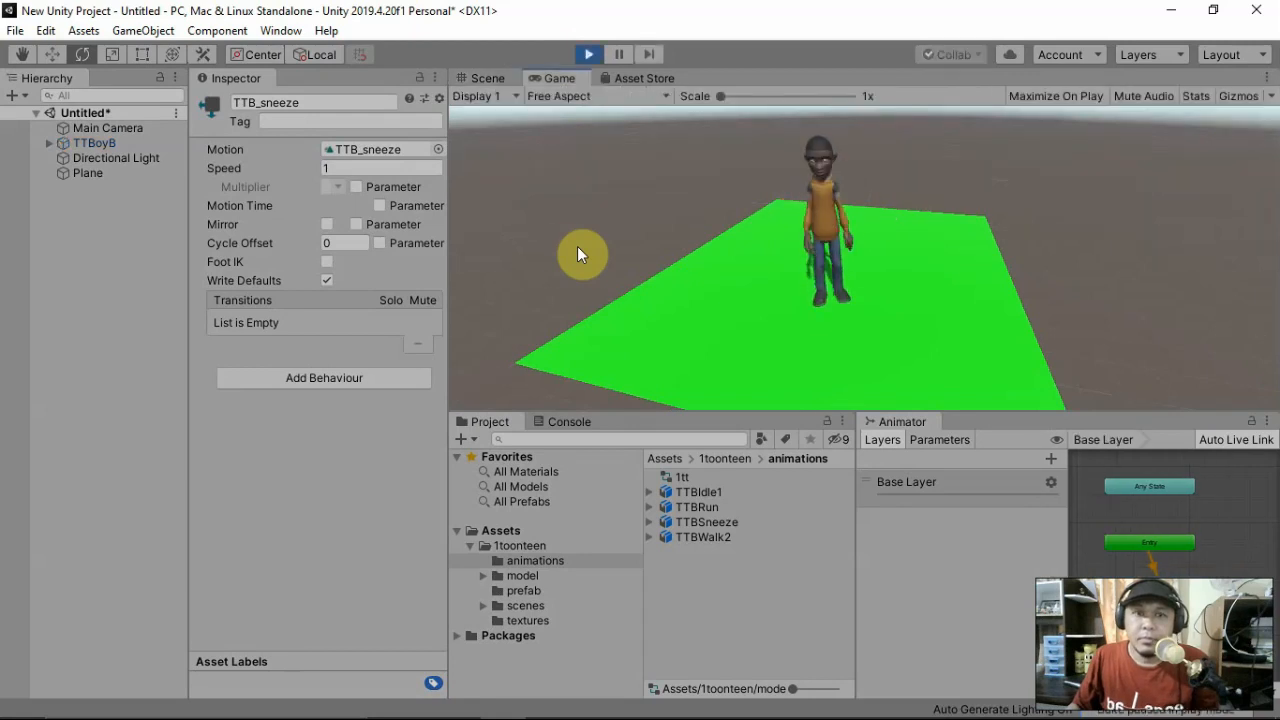
click(145, 142)
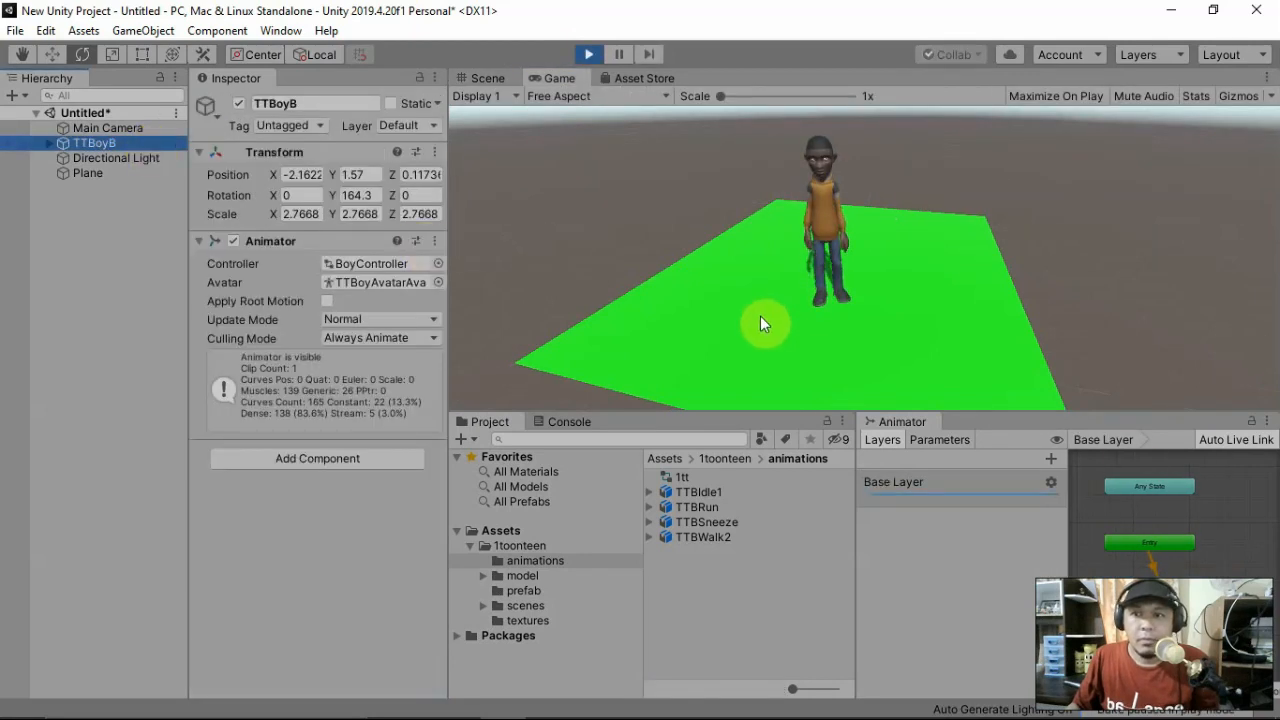
- Restart the scene's play mode to watch TTBoyB's sneeze animation again, and stop it
click(592, 53)
click(592, 53)
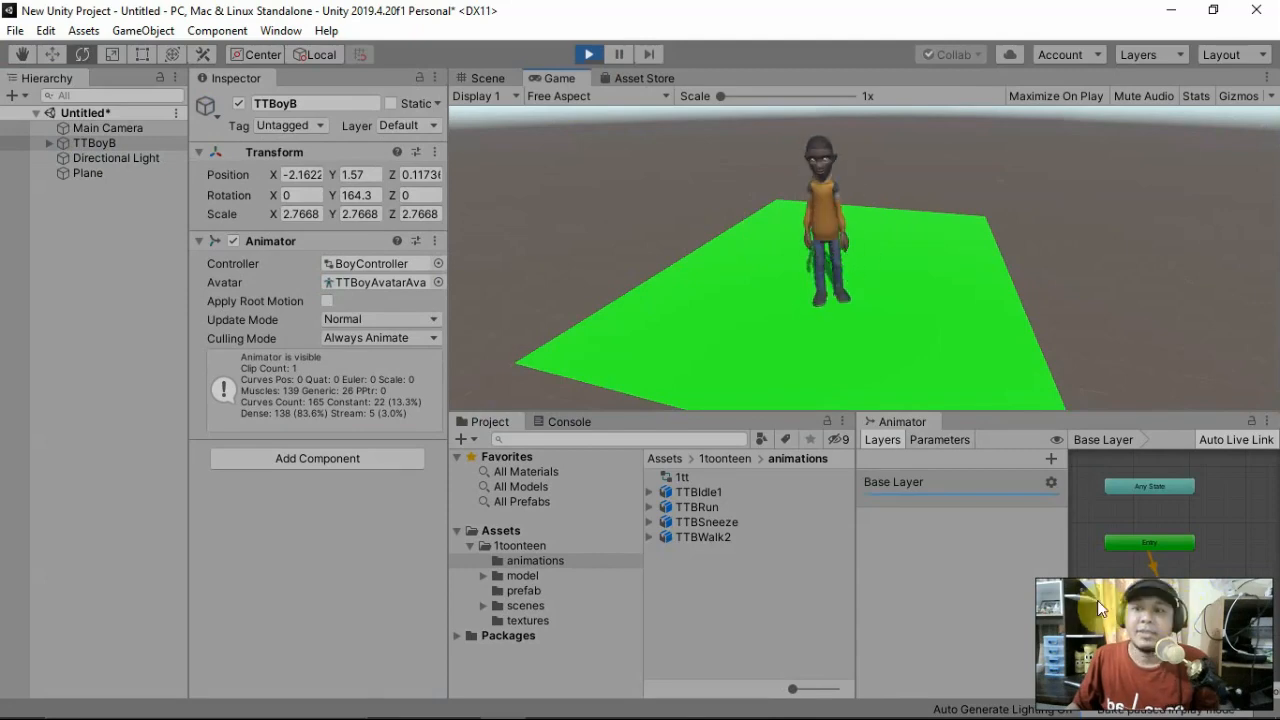
click(589, 53)
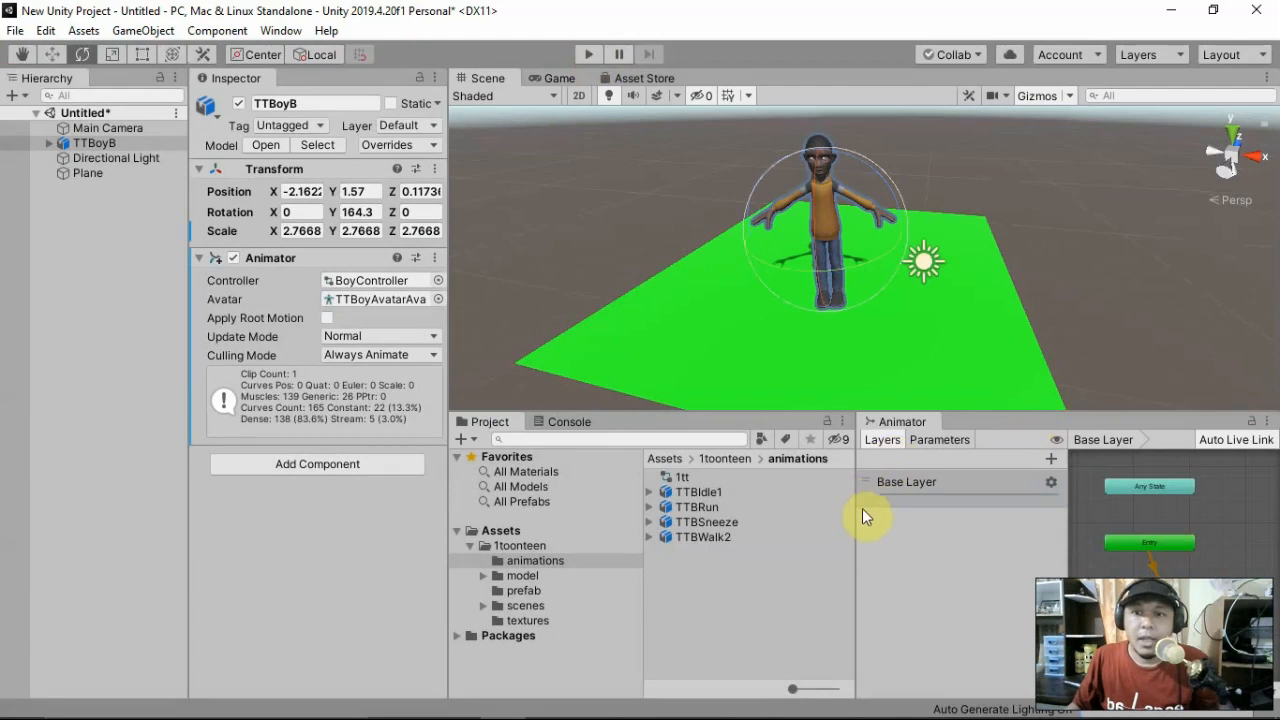
- Enlarge the Animator window and add TTBSneeze to the base layer as a second sneeze state below TTB_sneeze
drag(855, 523, 836, 523)
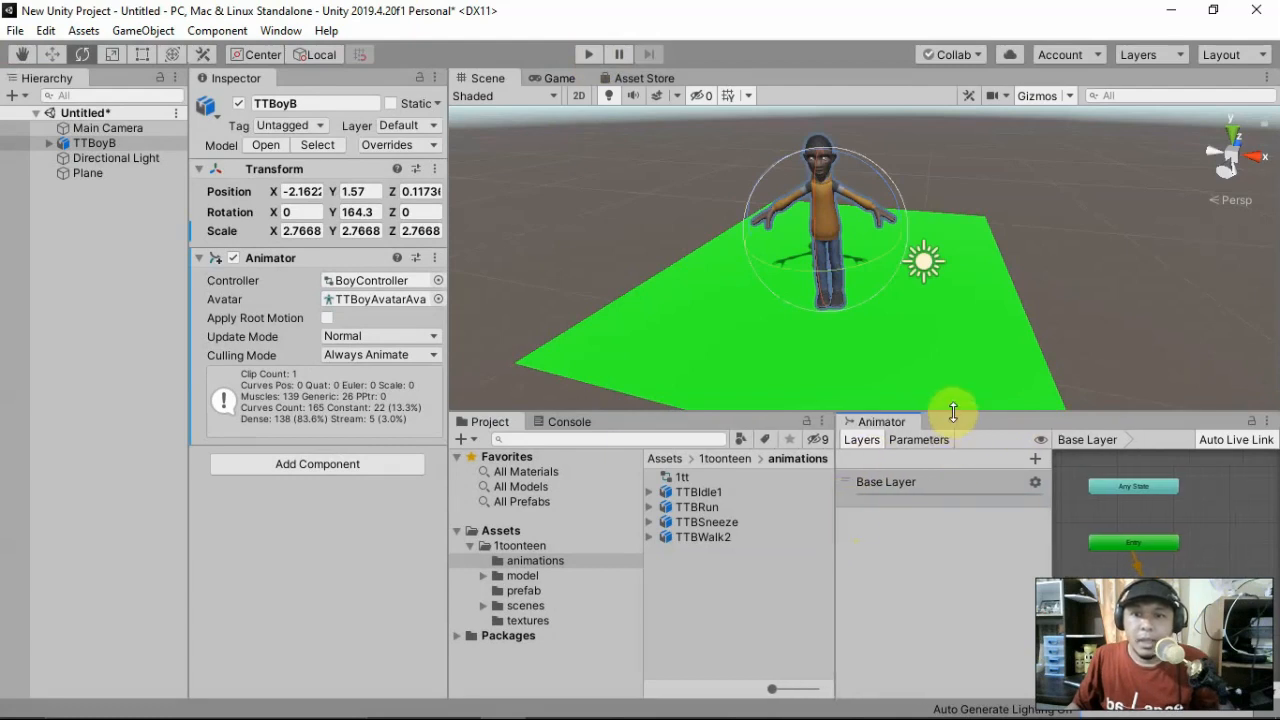
drag(953, 412, 952, 338)
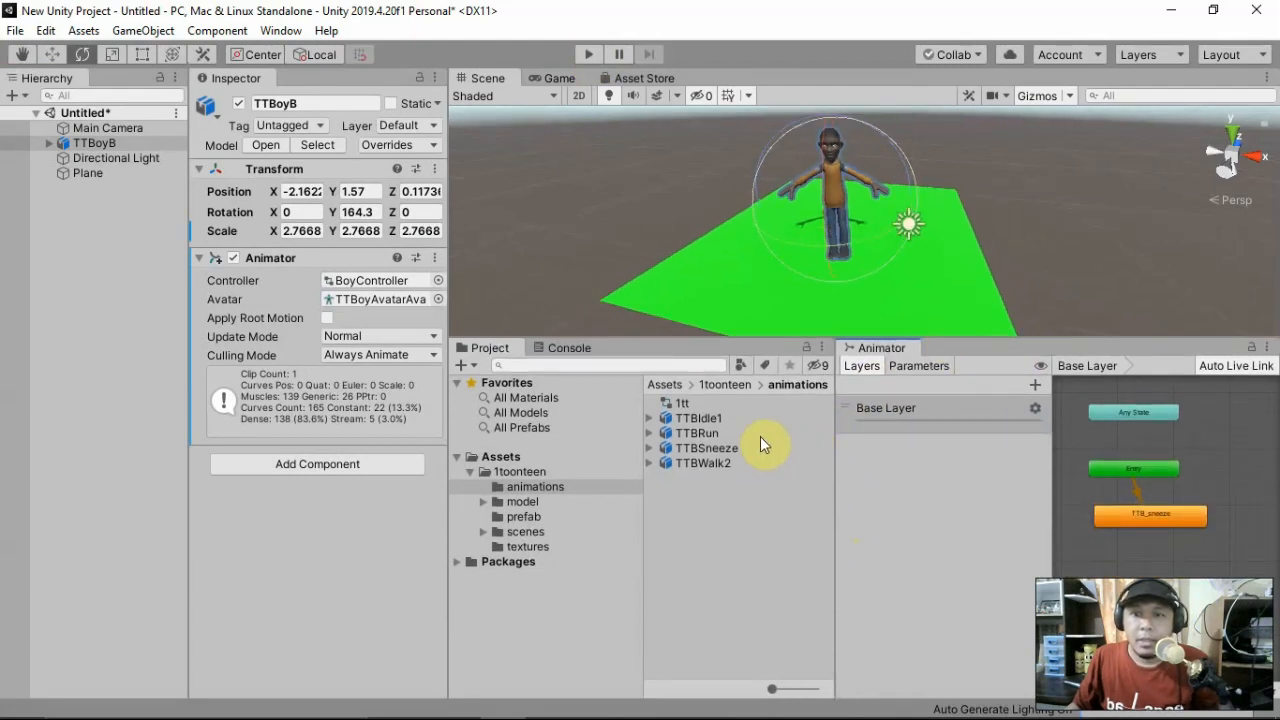
drag(704, 448, 1061, 541)
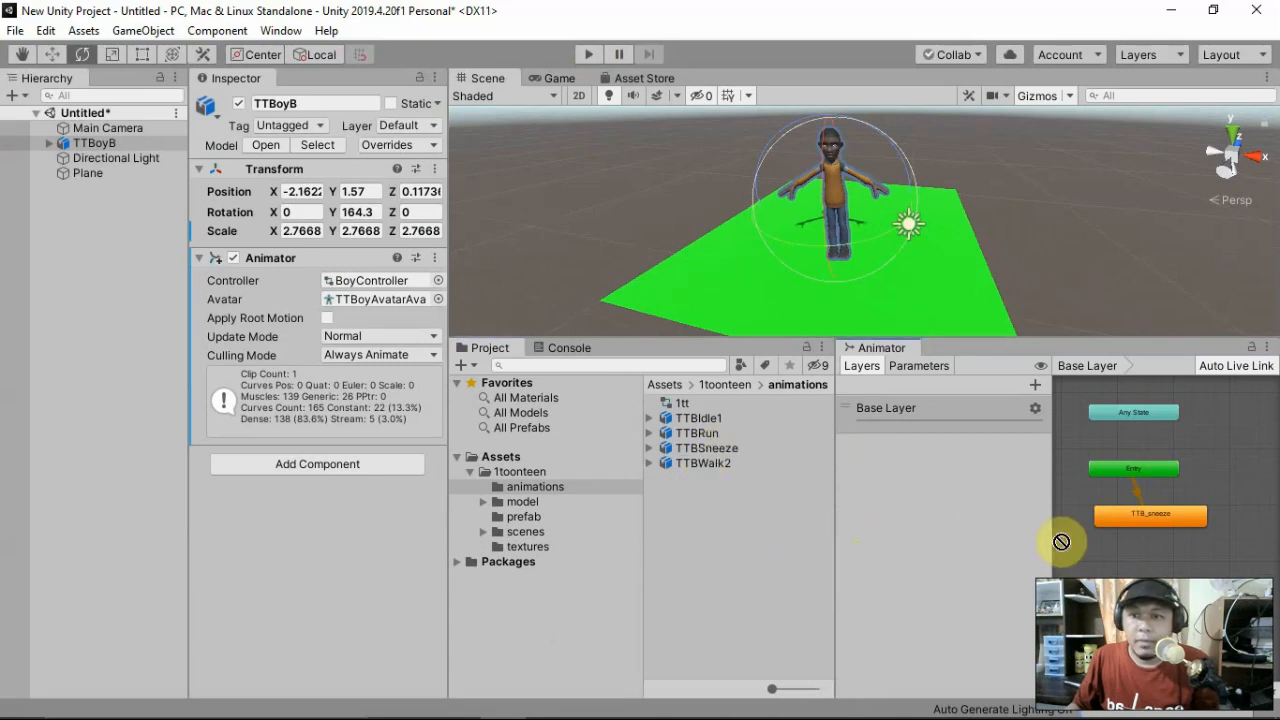
click(1159, 514)
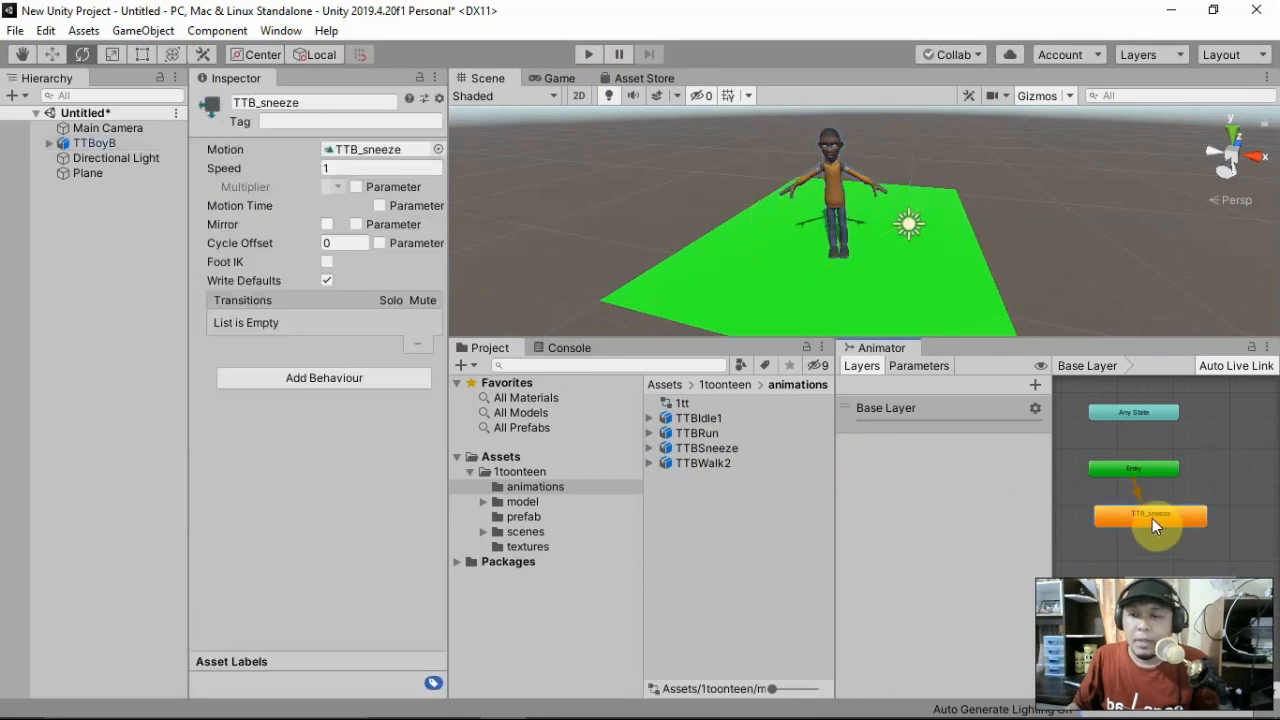
click(1165, 585)
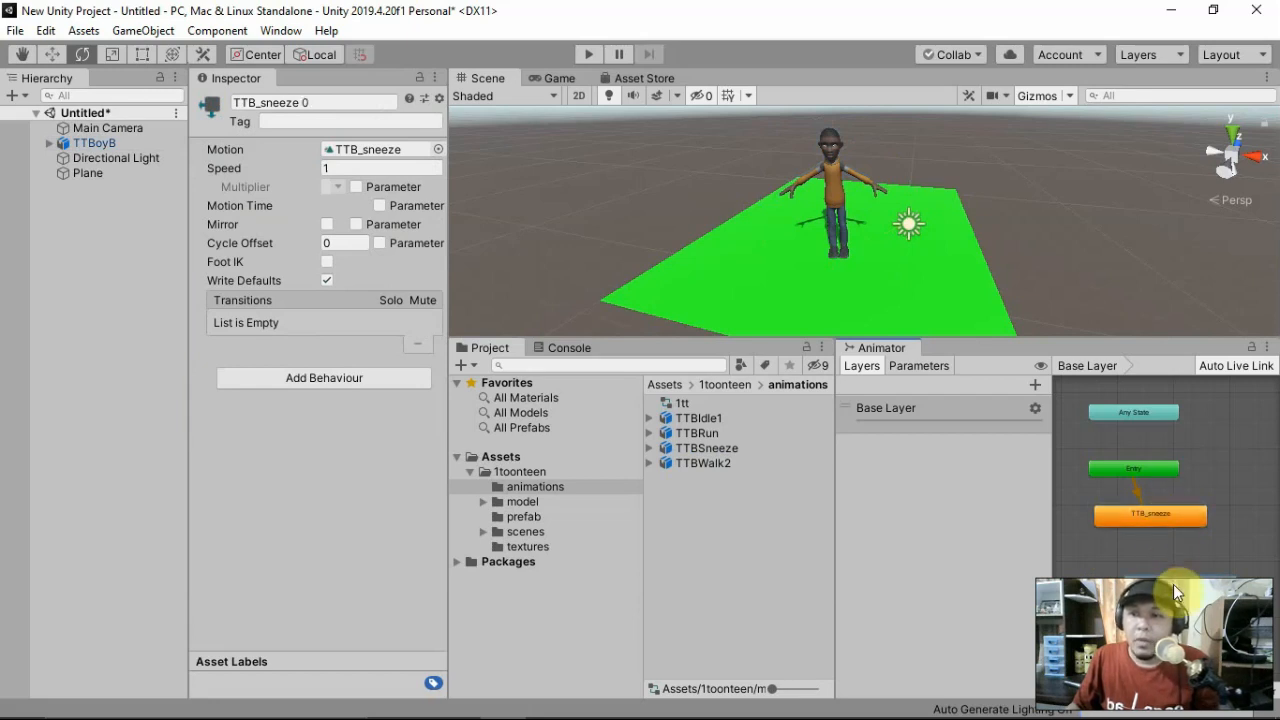
- Make a transition from TTB_sneeze to the second sneeze state below it, and test-play the scene
click(1135, 518)
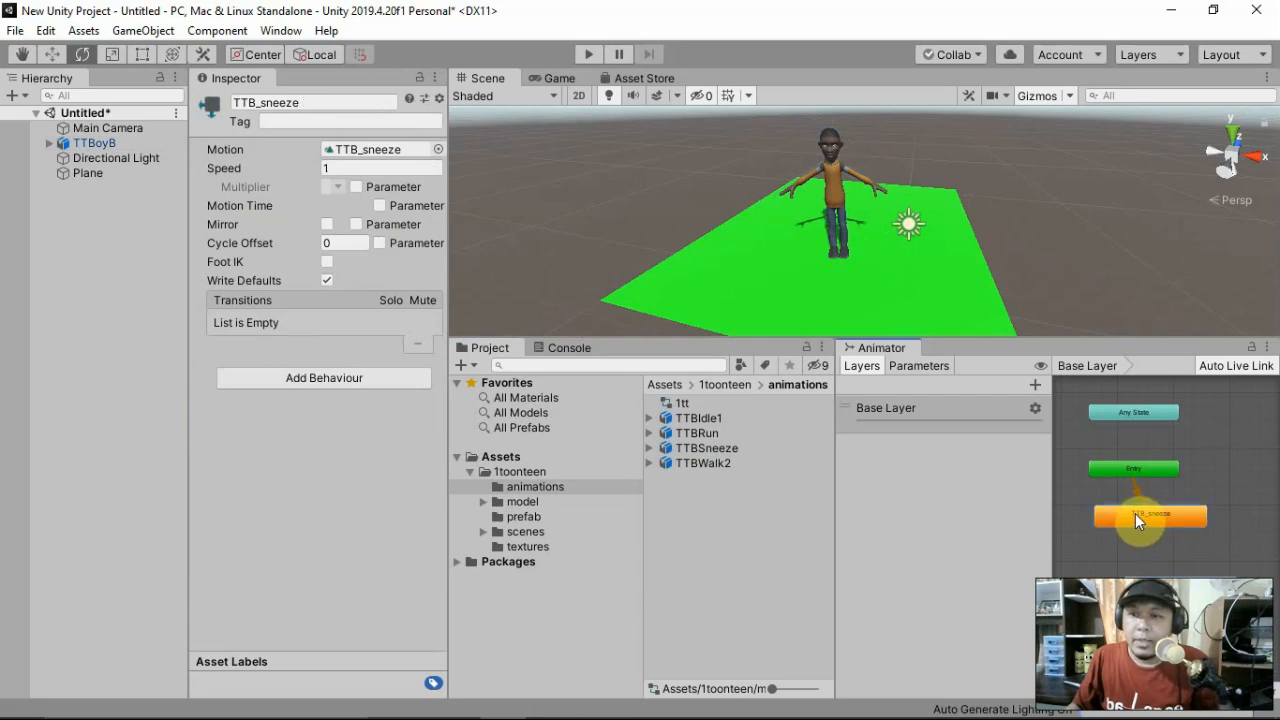
right_click(1135, 515)
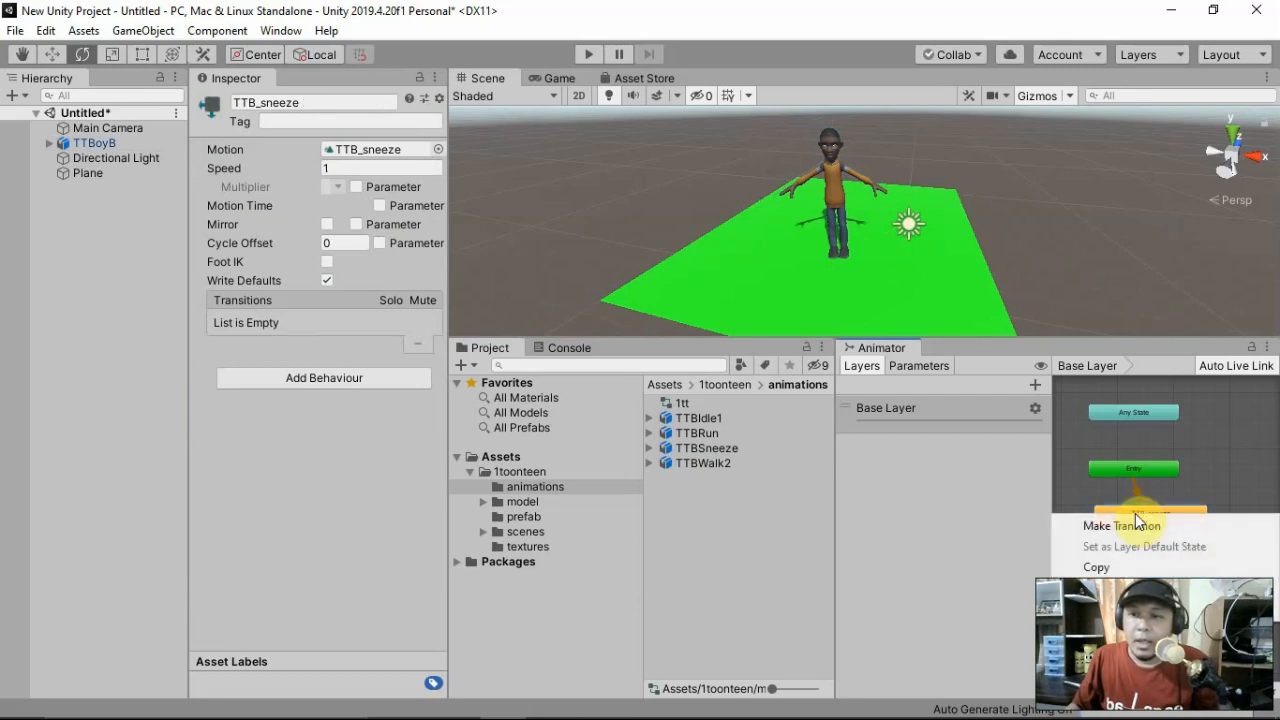
click(1111, 527)
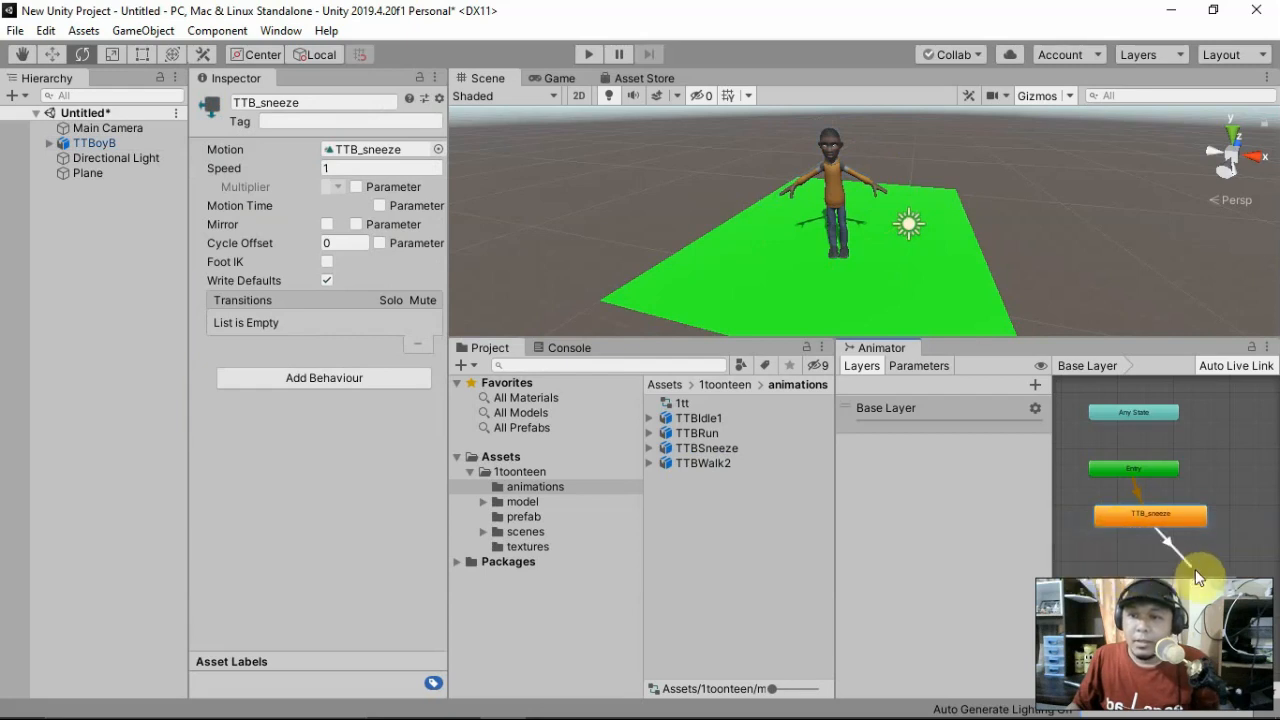
click(1185, 605)
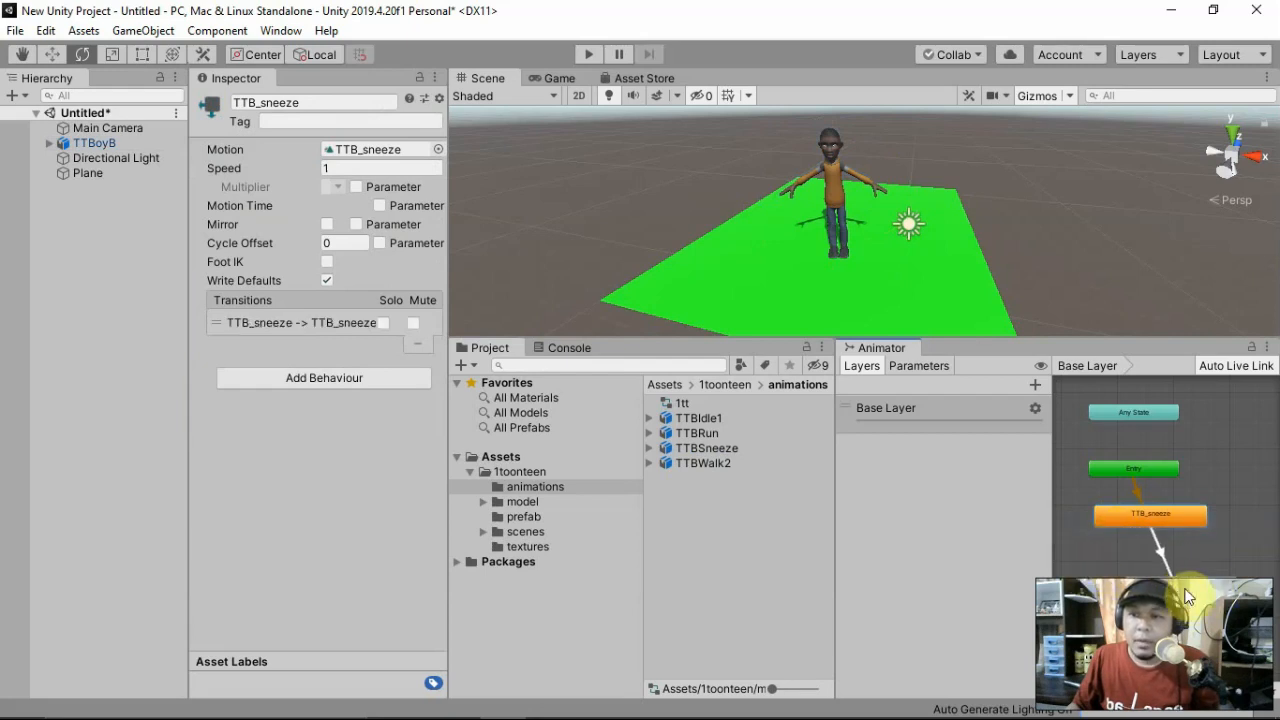
click(1176, 614)
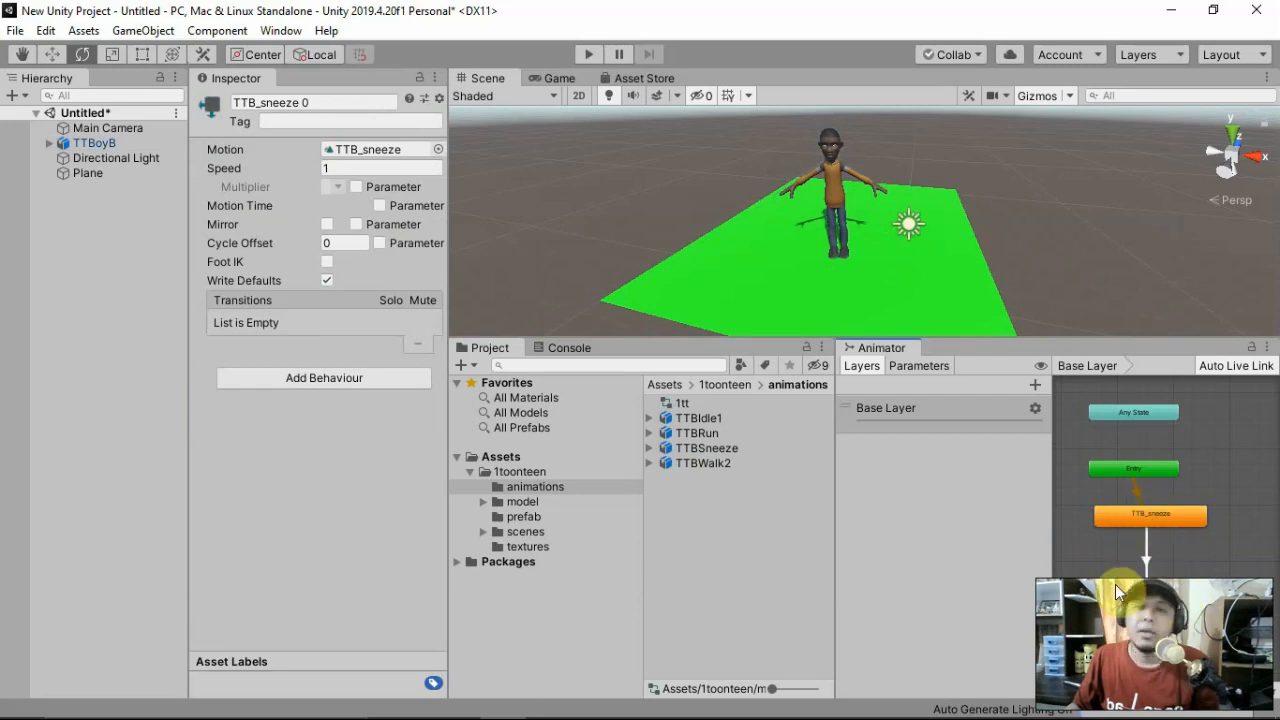
click(583, 56)
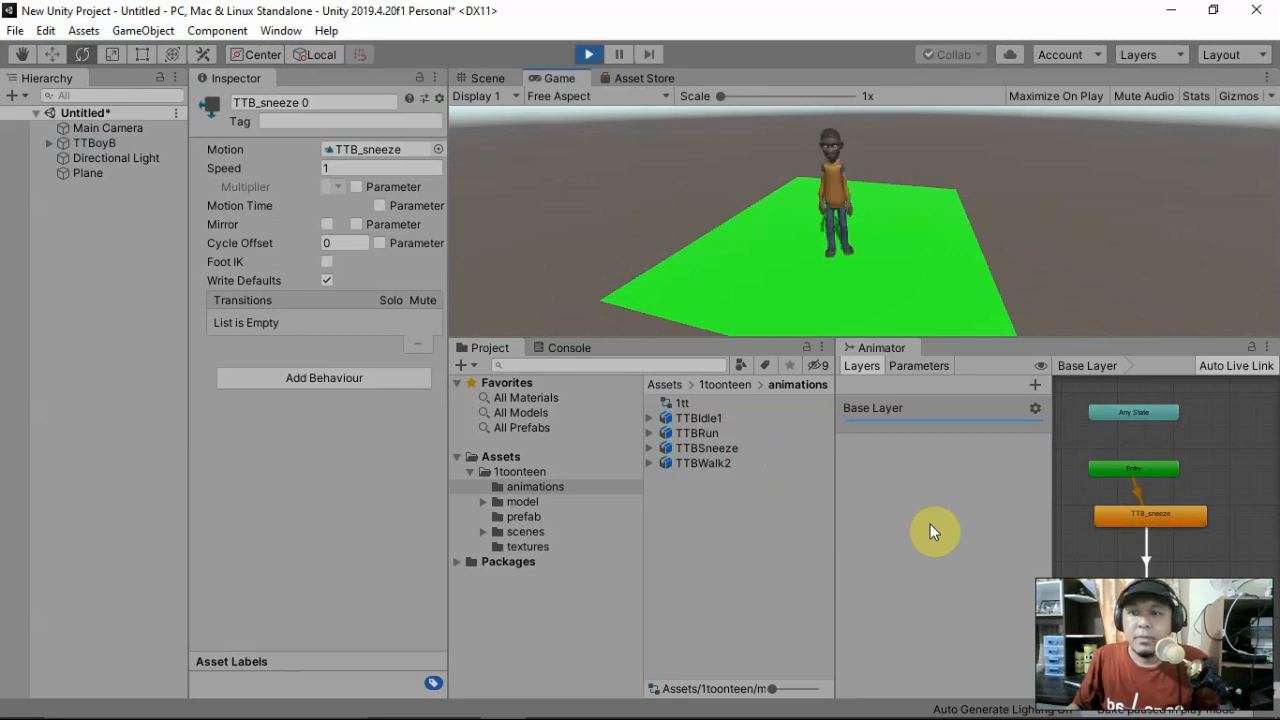
click(586, 60)
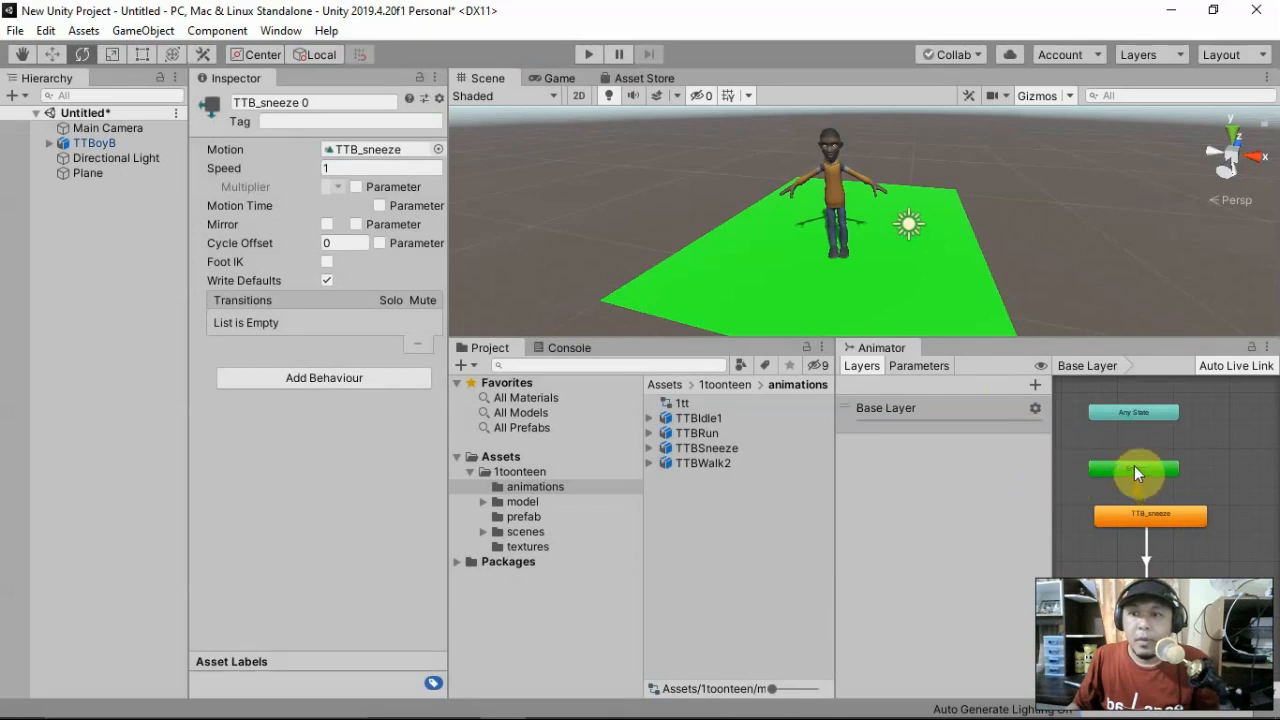
- Move Entry, TTB_sneeze and the second sneeze state upward and closer together in the base layer graph
drag(1134, 465, 1134, 432)
drag(1163, 519, 1149, 474)
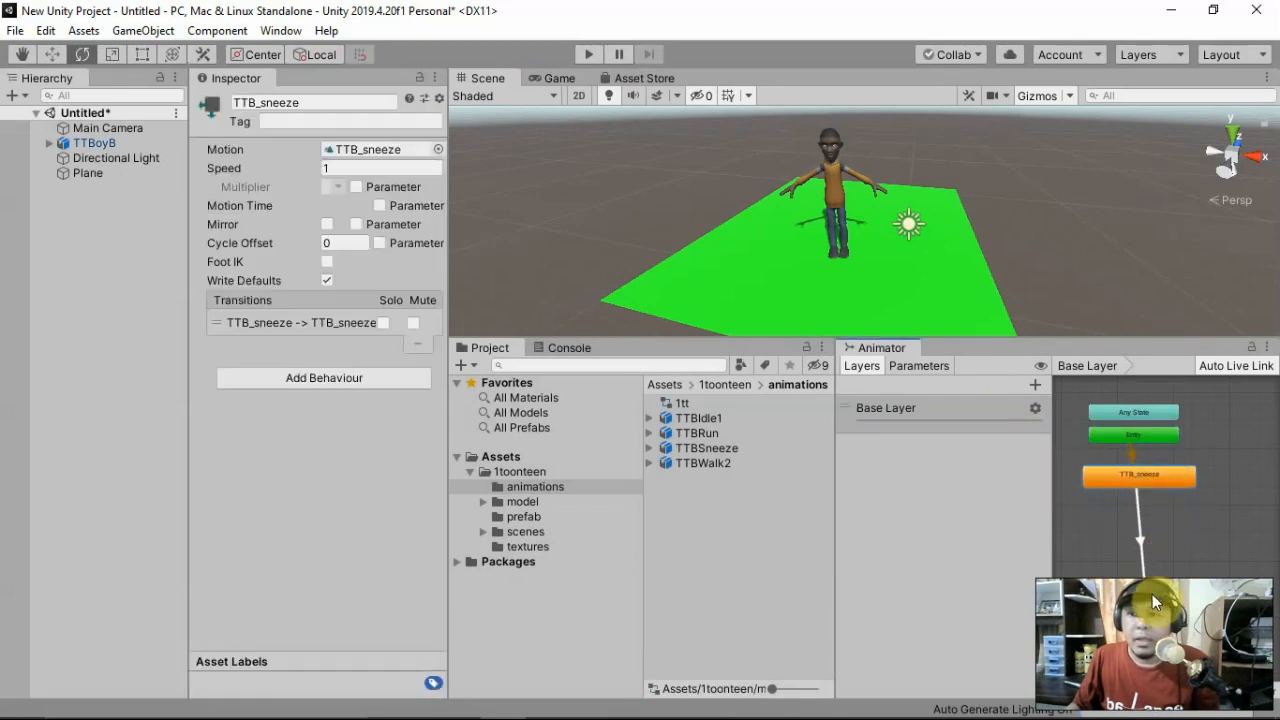
click(1137, 542)
drag(1113, 598, 1093, 539)
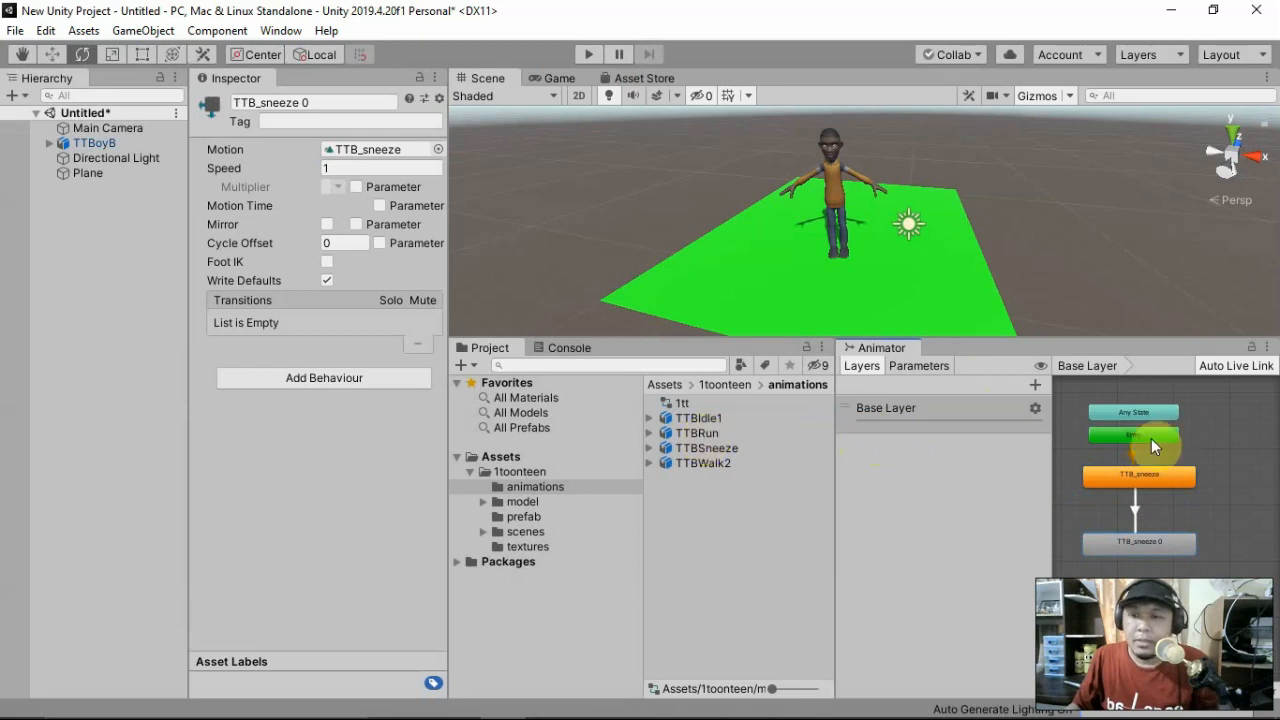
- Add TTBRun as a state below TTB_sneeze 0, with transitions from TTB_sneeze 0 to TTB_run and from TTB_run back to TTB_sneeze
drag(686, 434, 1108, 605)
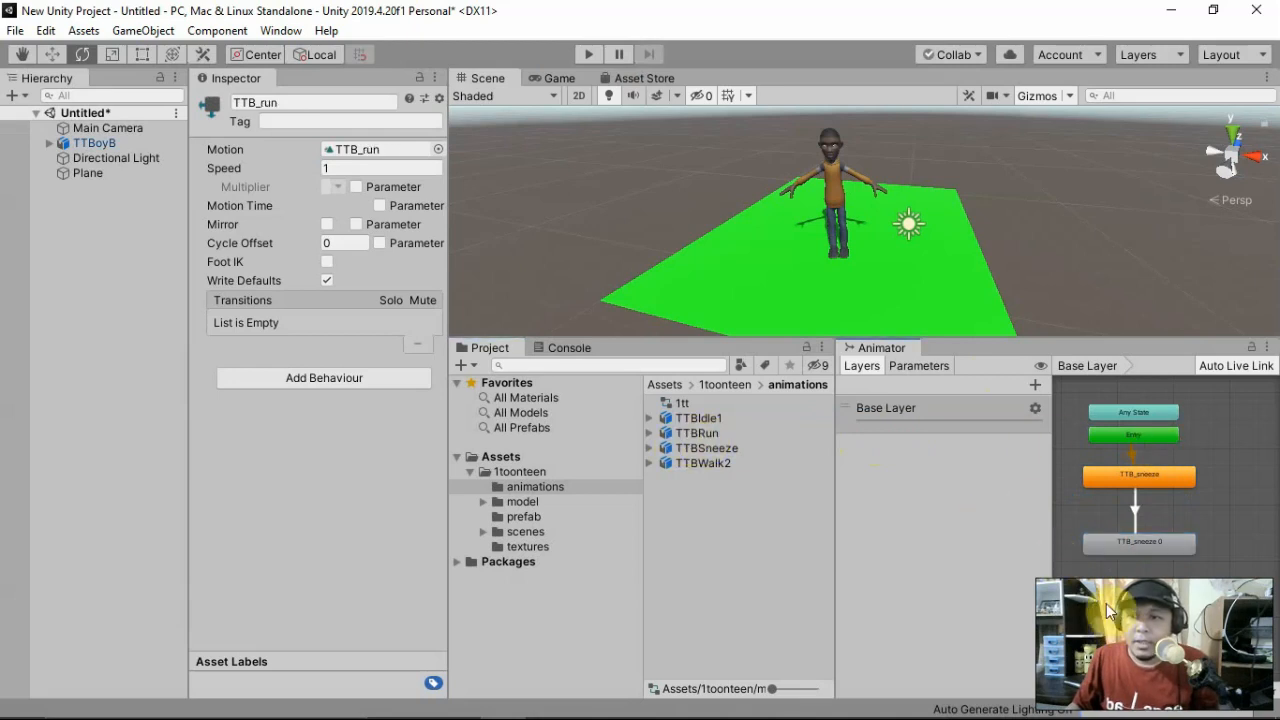
click(1119, 543)
right_click(1119, 543)
click(1128, 556)
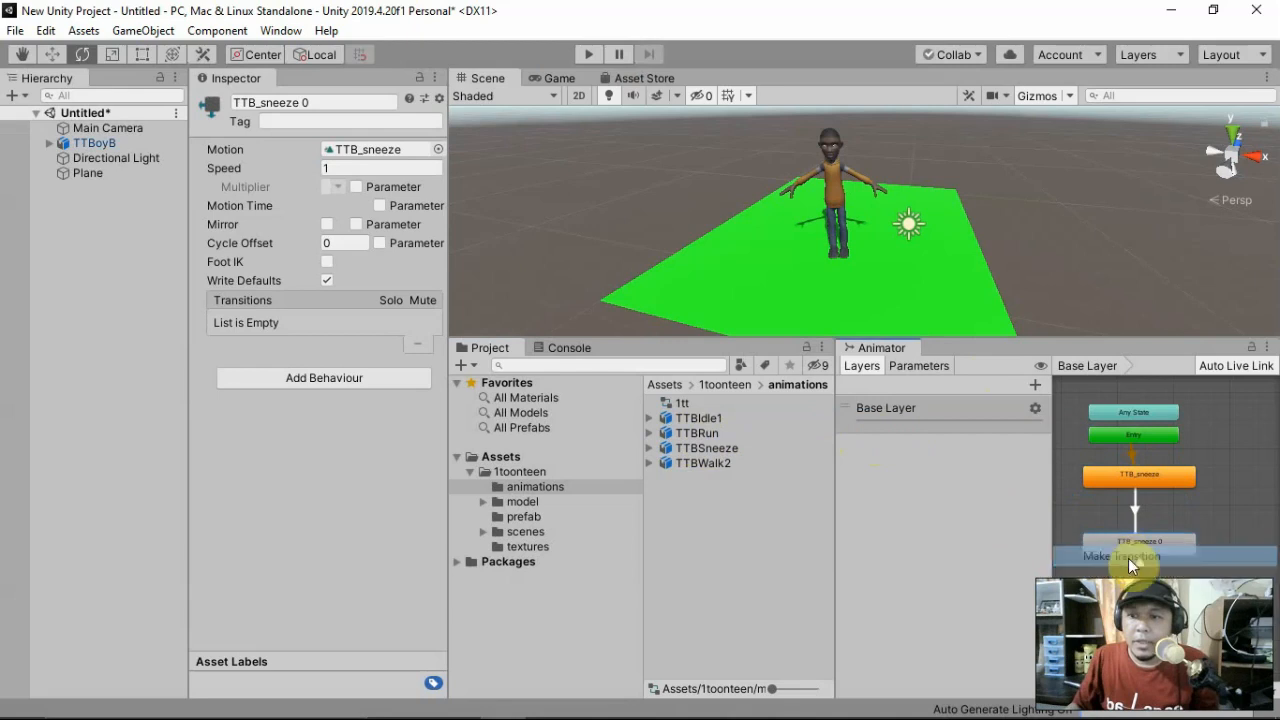
click(1135, 612)
click(1138, 620)
right_click(1142, 636)
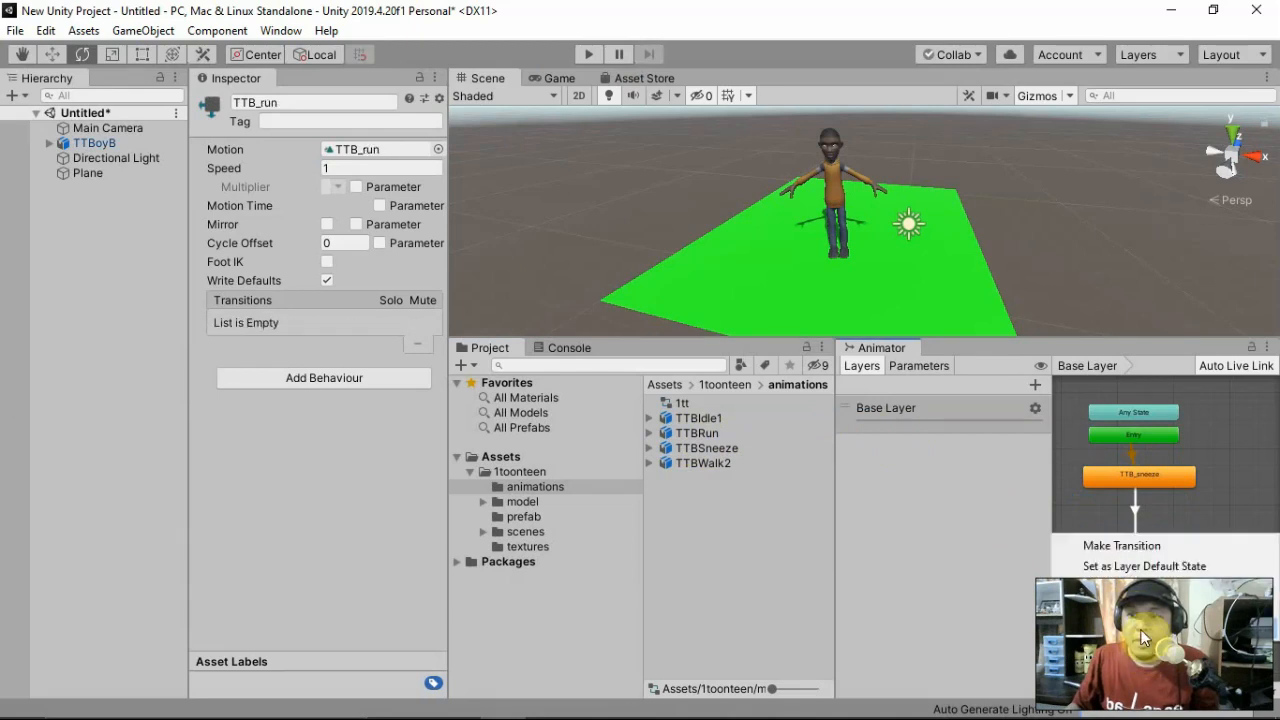
click(1137, 545)
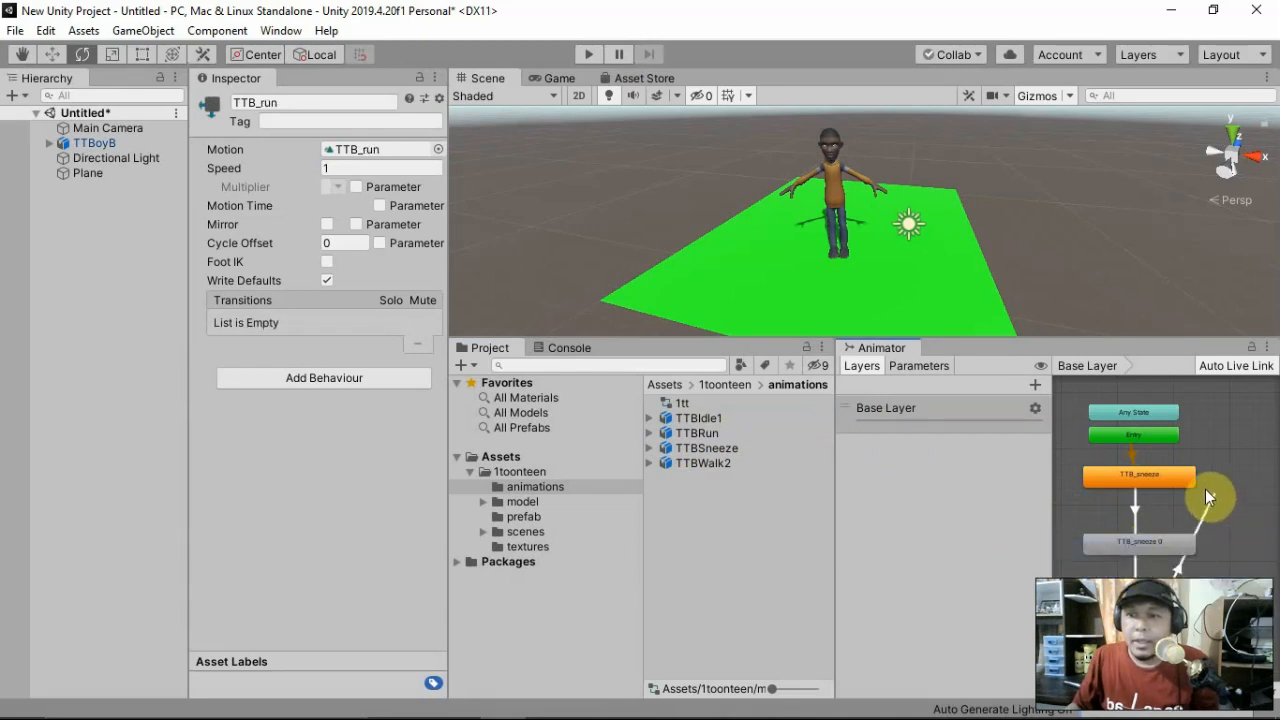
click(1181, 475)
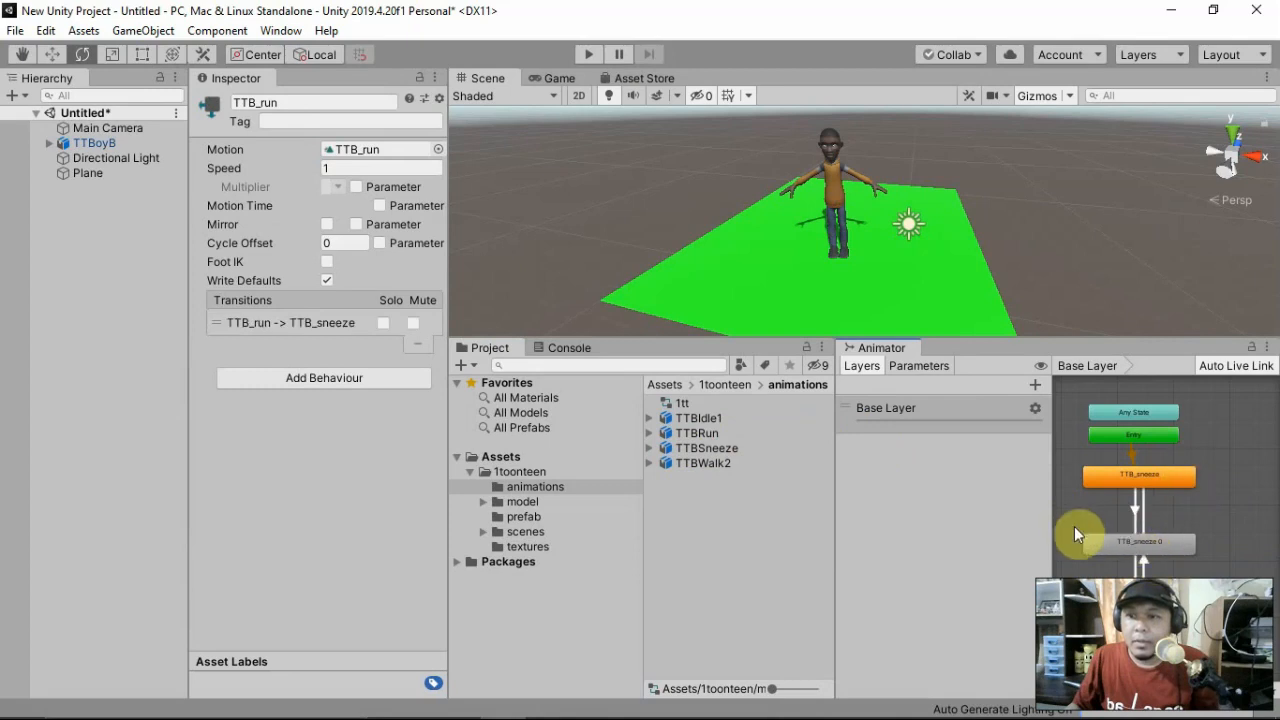
- Widen the Animator window and spread TTB_run and TTB_sneeze 0 apart so their transitions no longer overlap
drag(835, 497, 802, 515)
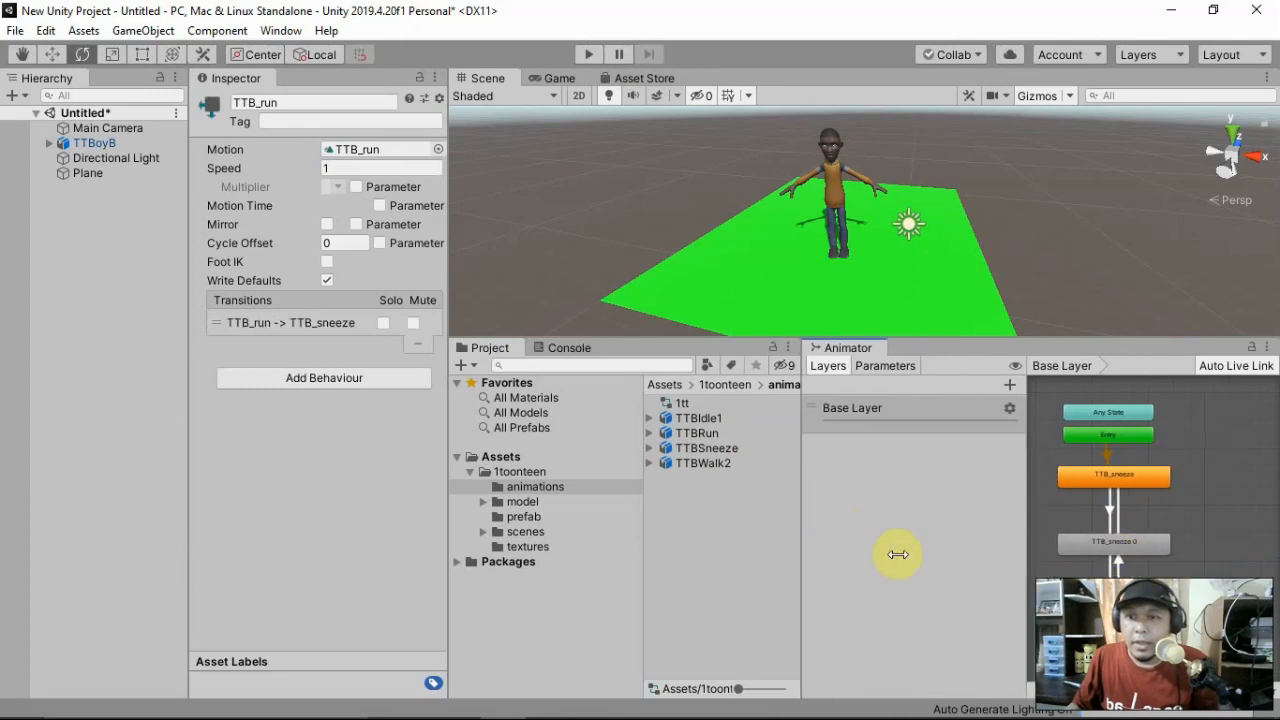
click(1114, 548)
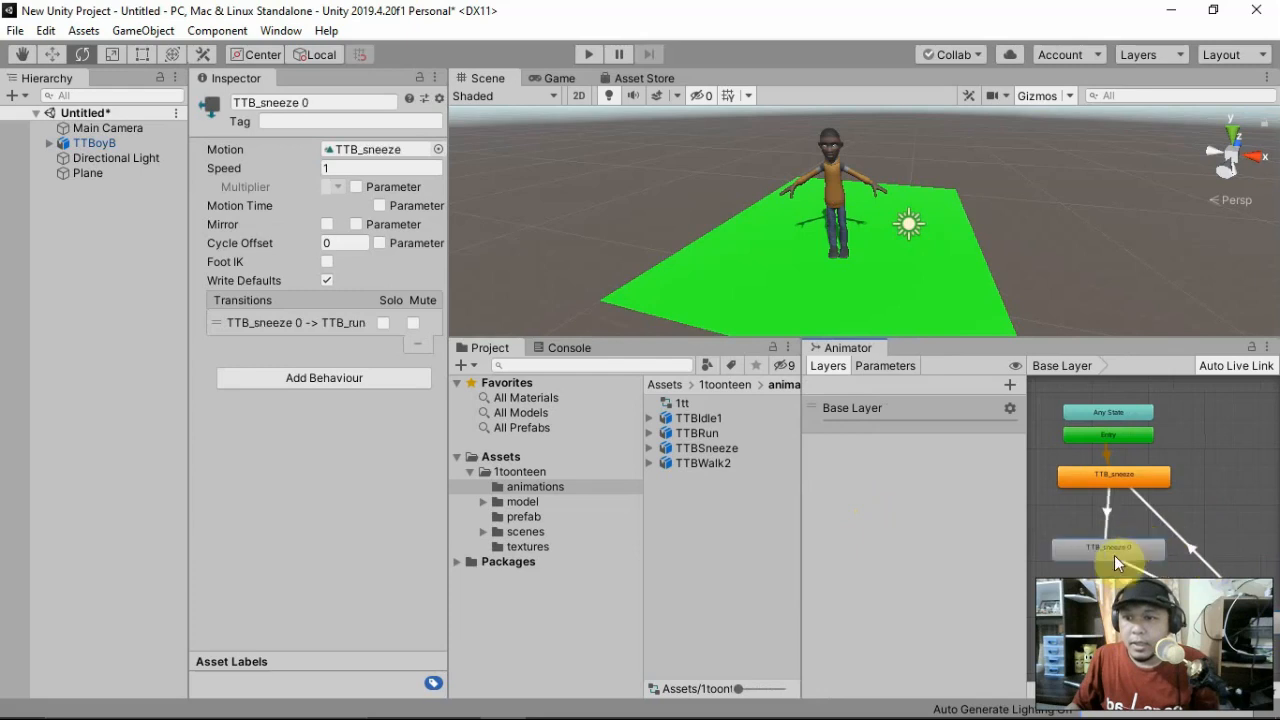
drag(1129, 553, 1097, 575)
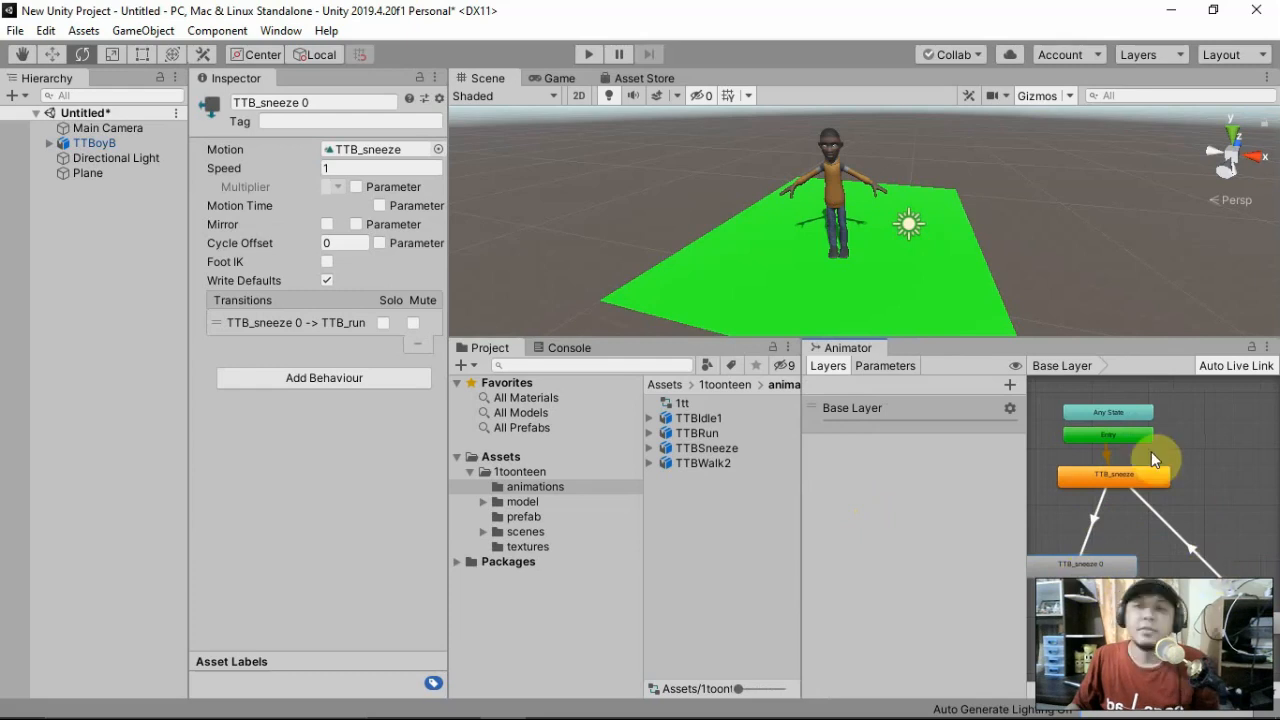
- Test-play the scene to watch TTBoyB cycle through the sneeze and run states, and stop play mode
click(593, 54)
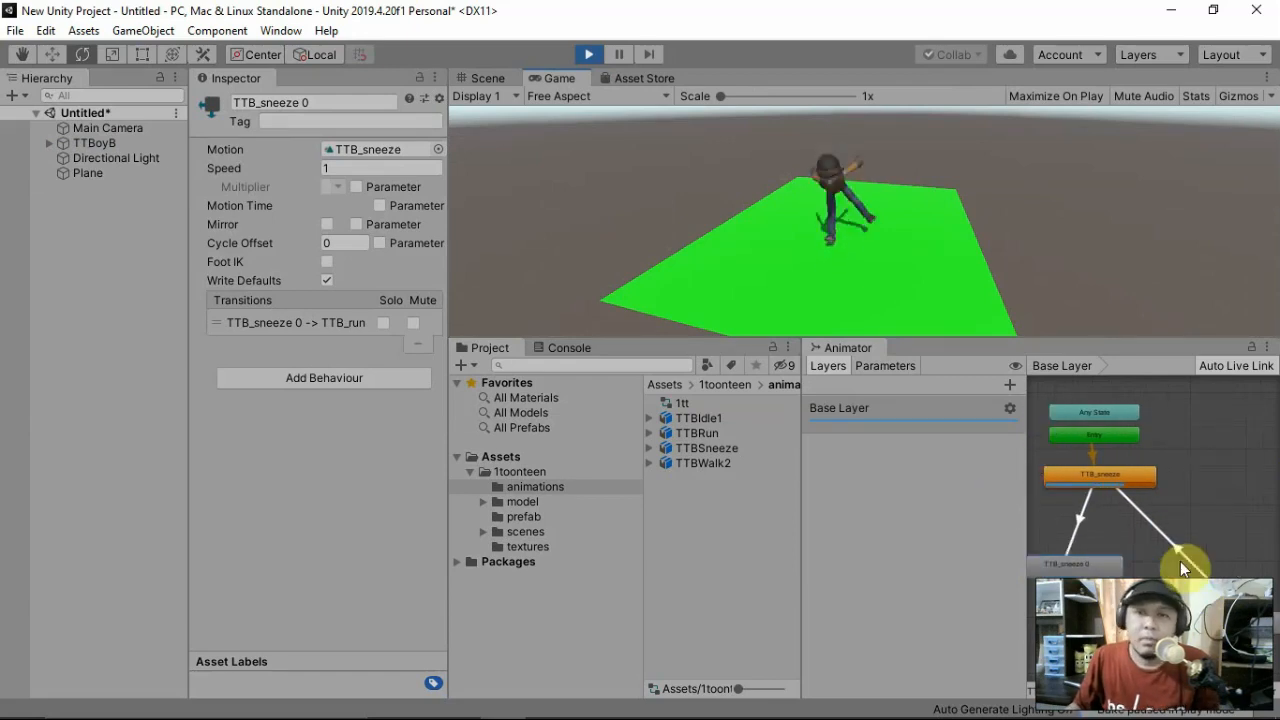
middle_drag(1146, 561, 1180, 561)
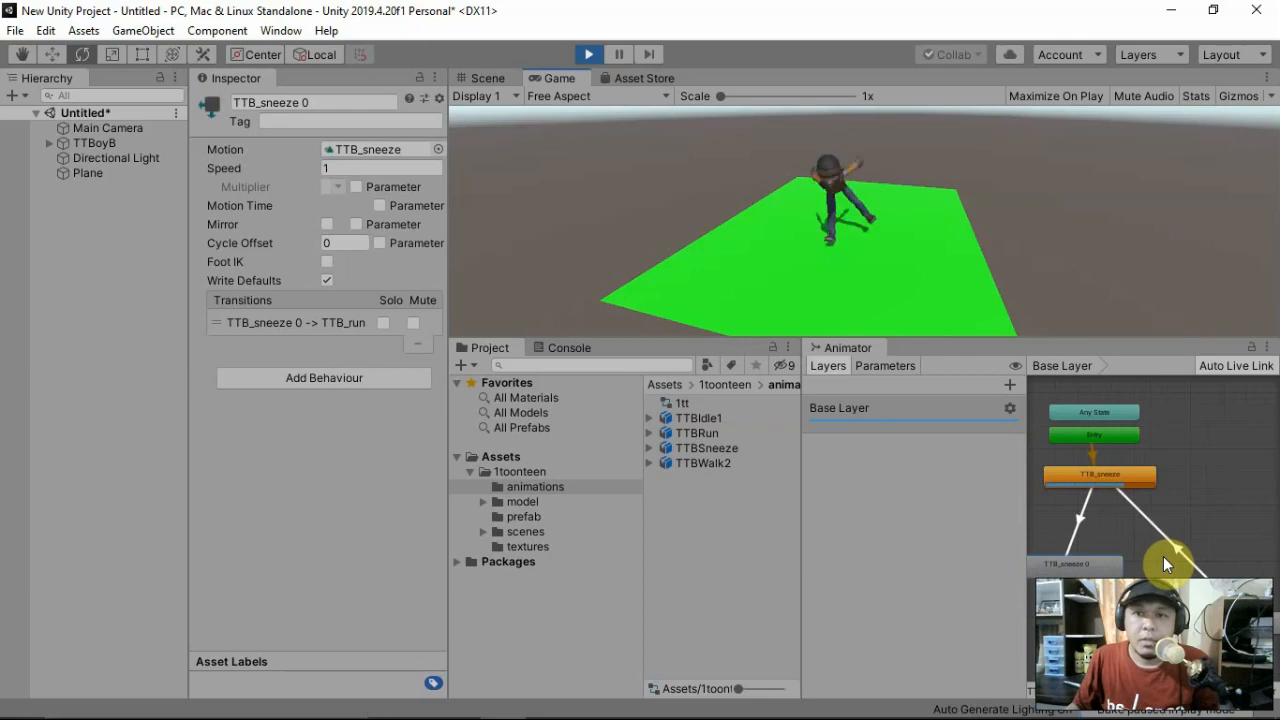
click(588, 55)
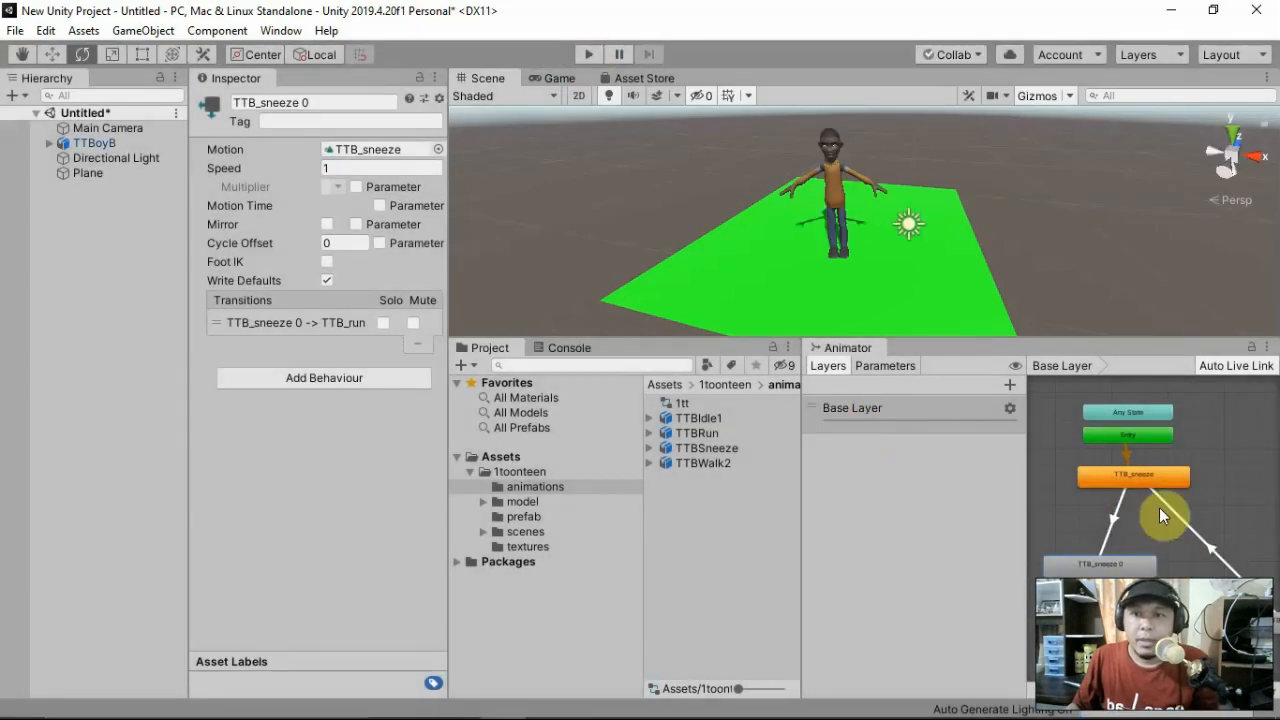
- Delete both sneeze states and the run state from the base layer, and add TTBWalk2 as its only state below Entry
click(1154, 478)
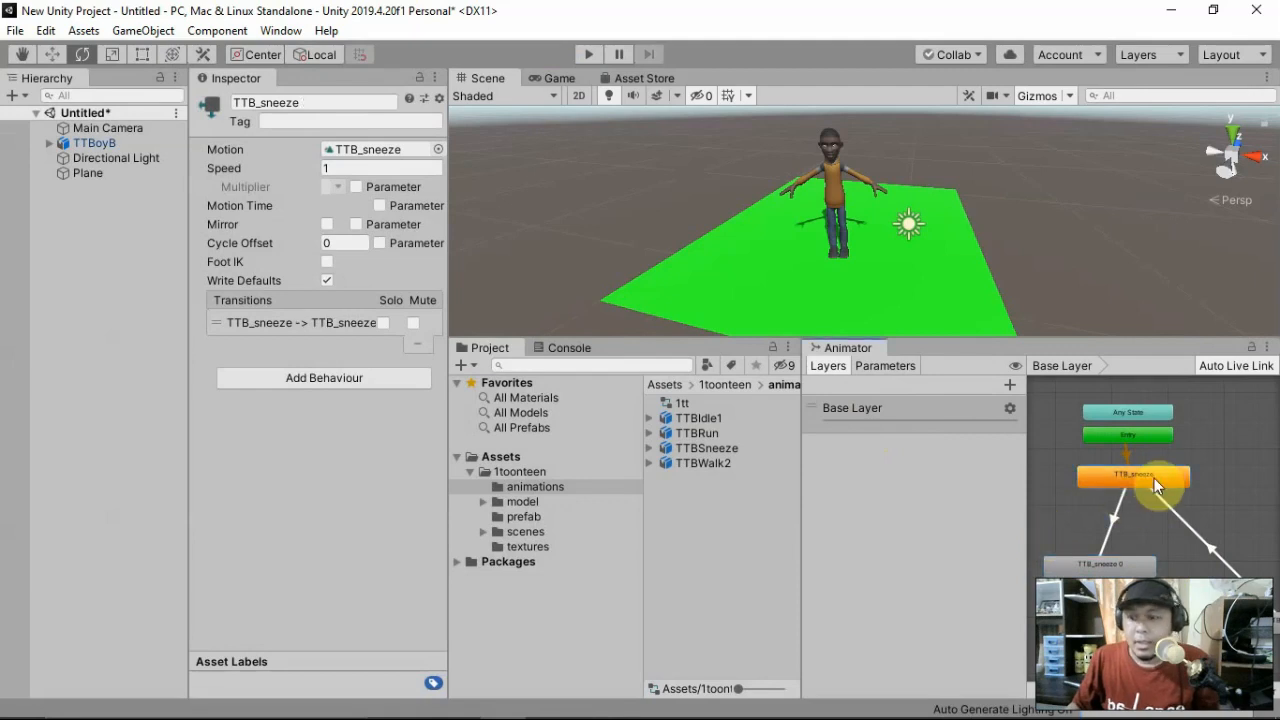
key(Delete)
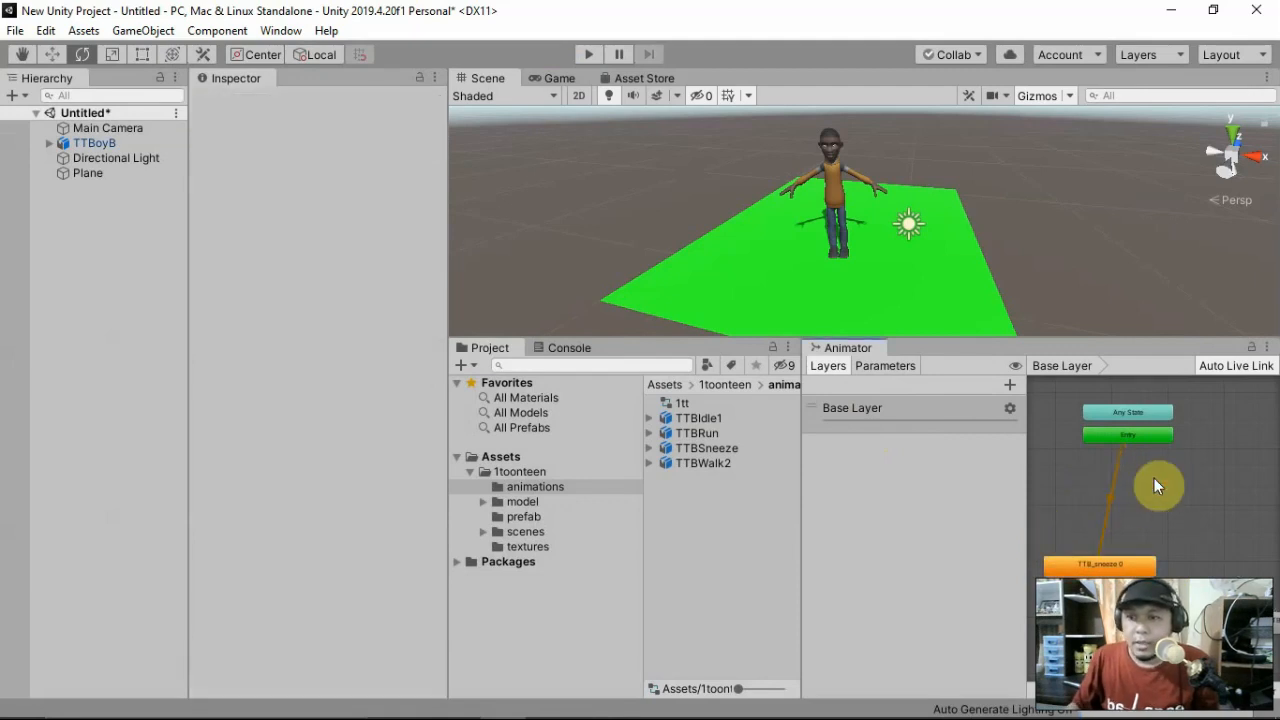
click(1124, 559)
key(Delete)
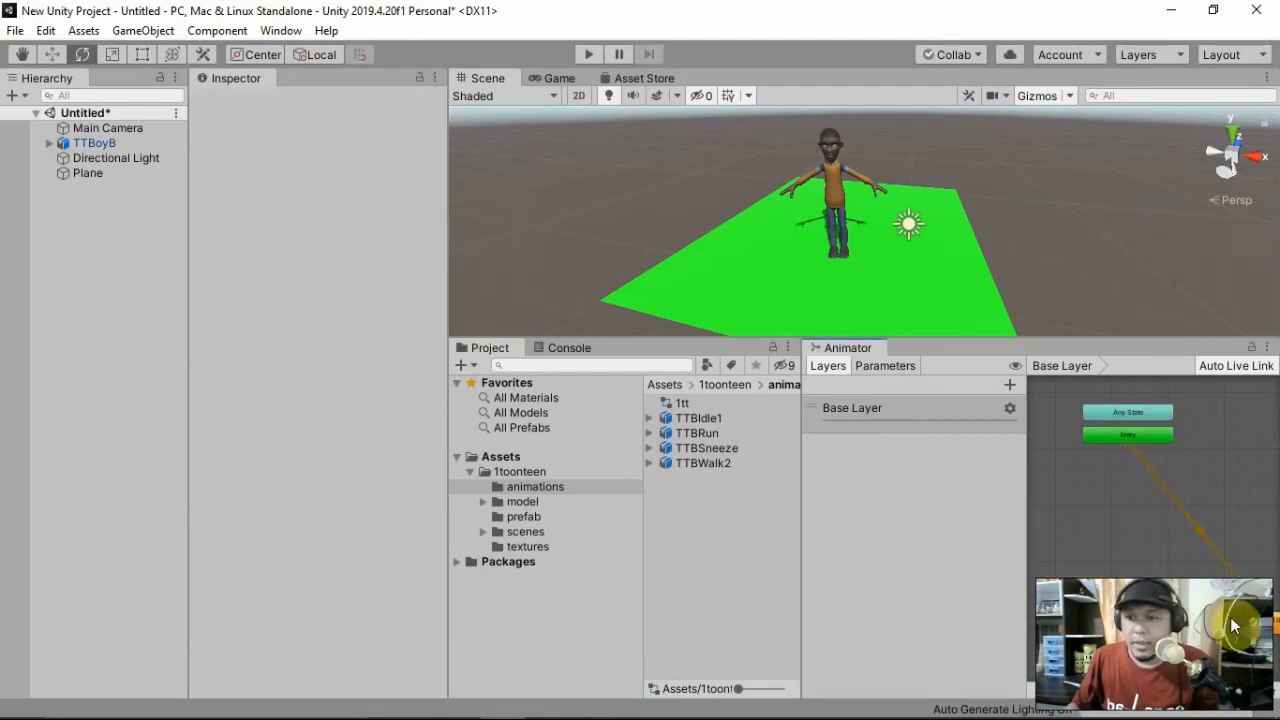
drag(1234, 620, 1093, 493)
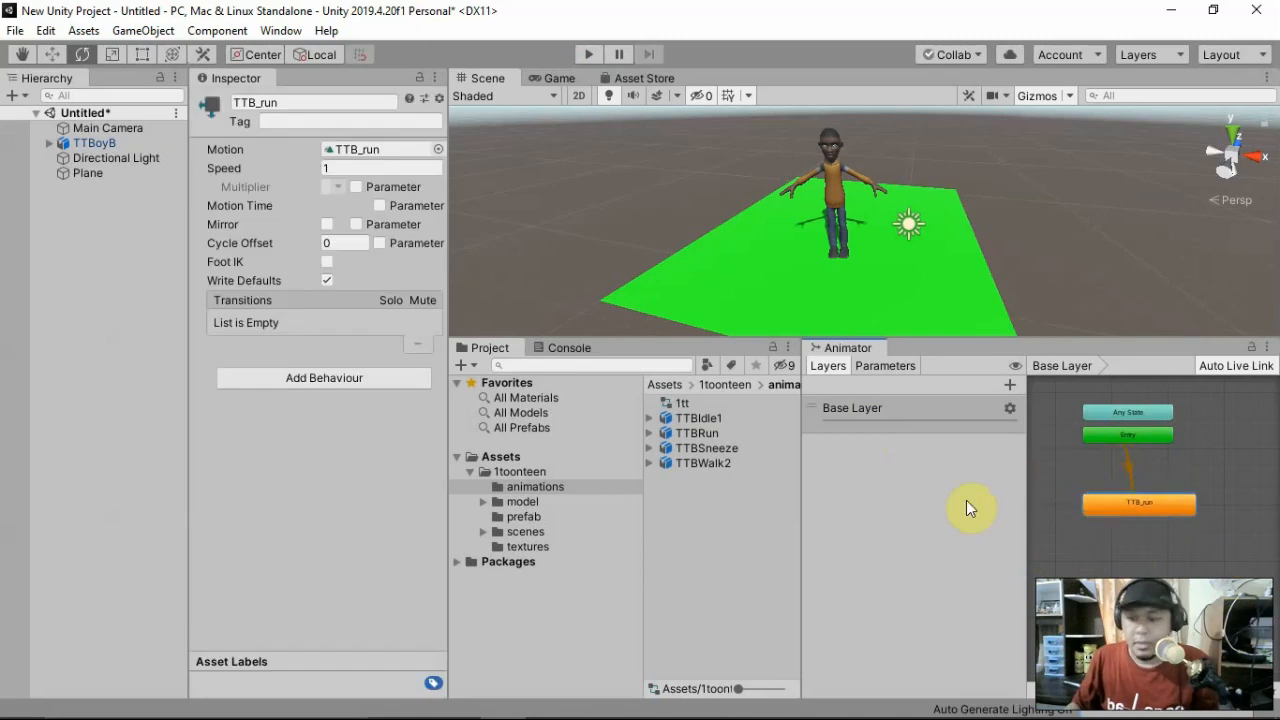
key(Delete)
drag(688, 463, 1099, 497)
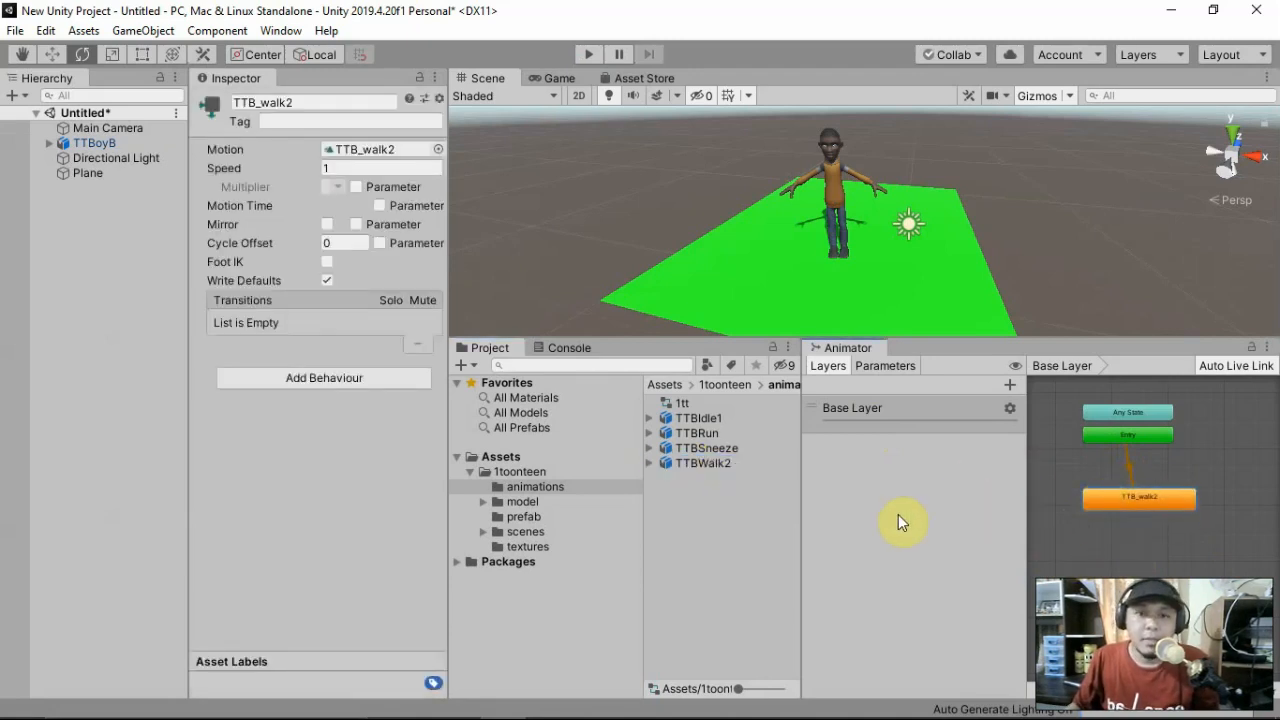
- Turn on Loop Pose for the TTB_walk2 clip in TTBWalk2's import settings and apply the change
click(705, 463)
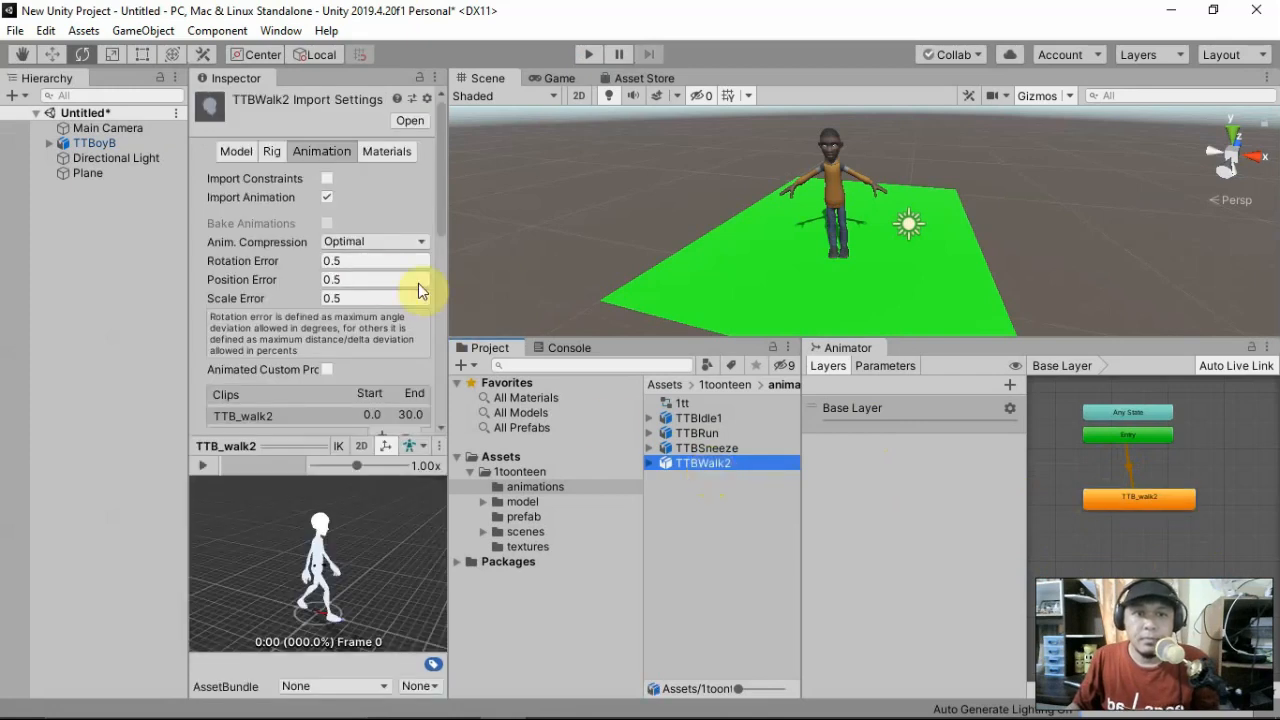
scroll(363, 269, down, 8)
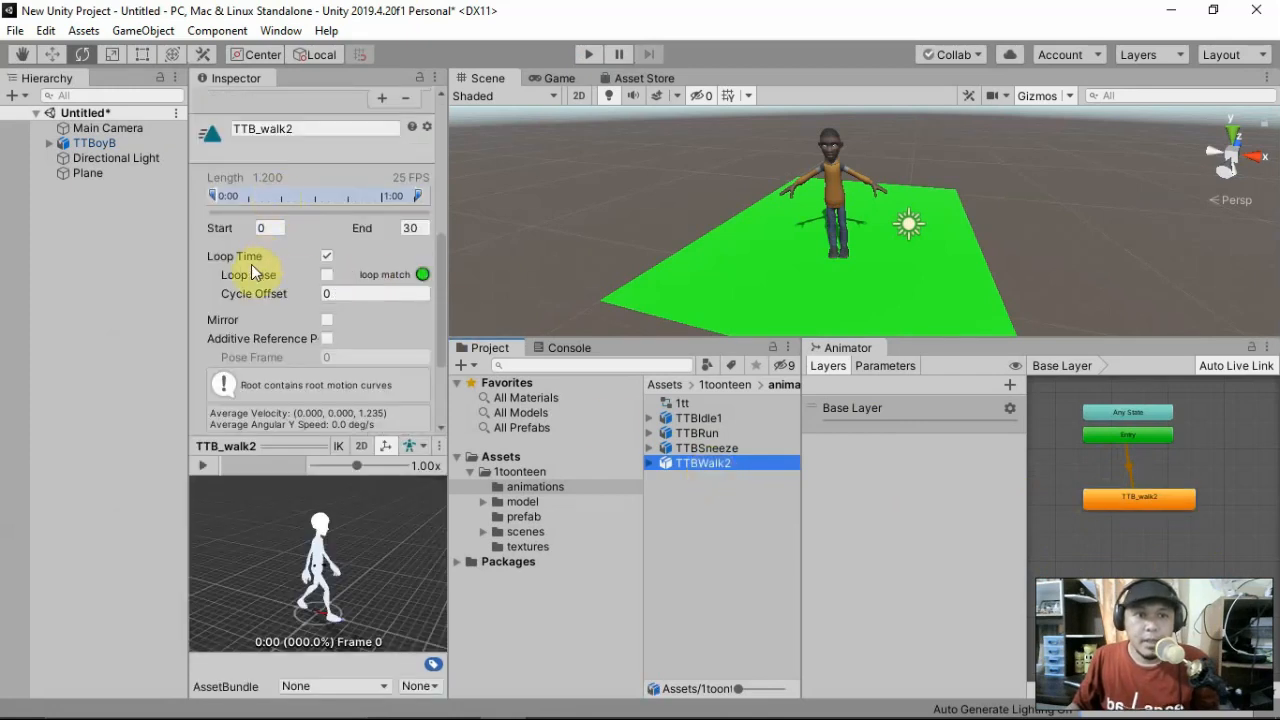
click(327, 284)
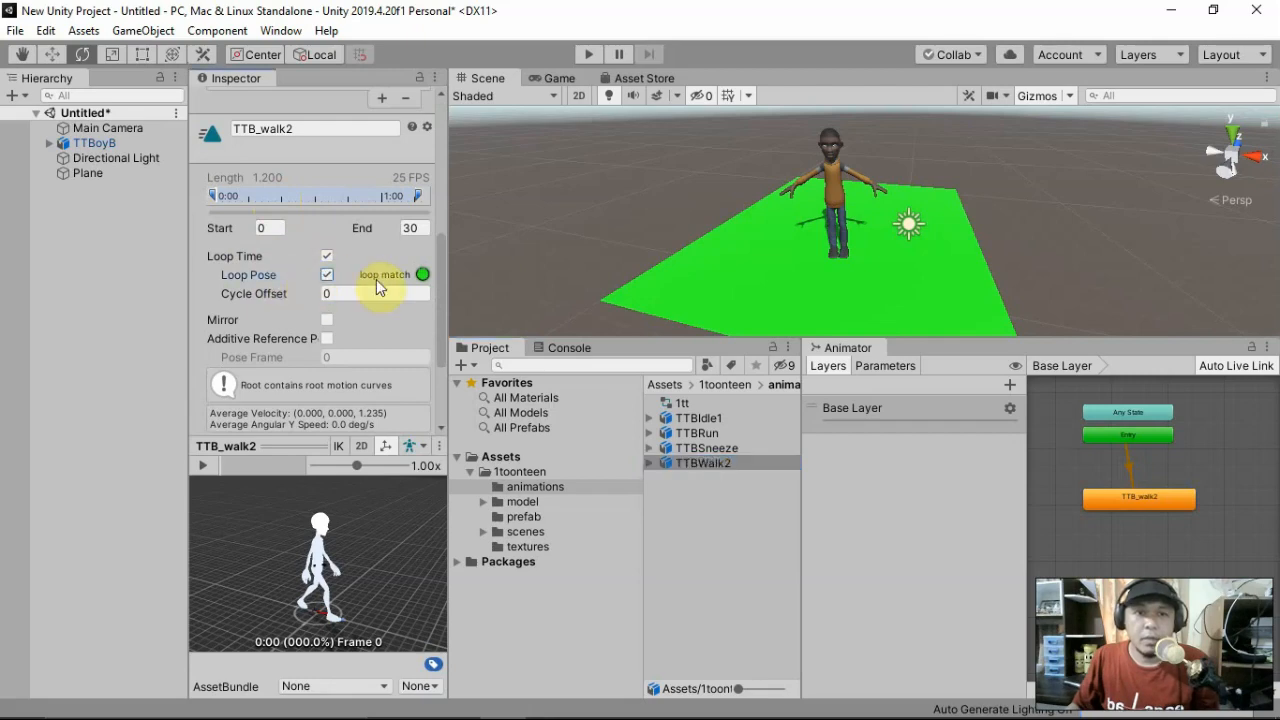
scroll(389, 301, down, 3)
scroll(389, 301, up, 4)
scroll(389, 301, down, 4)
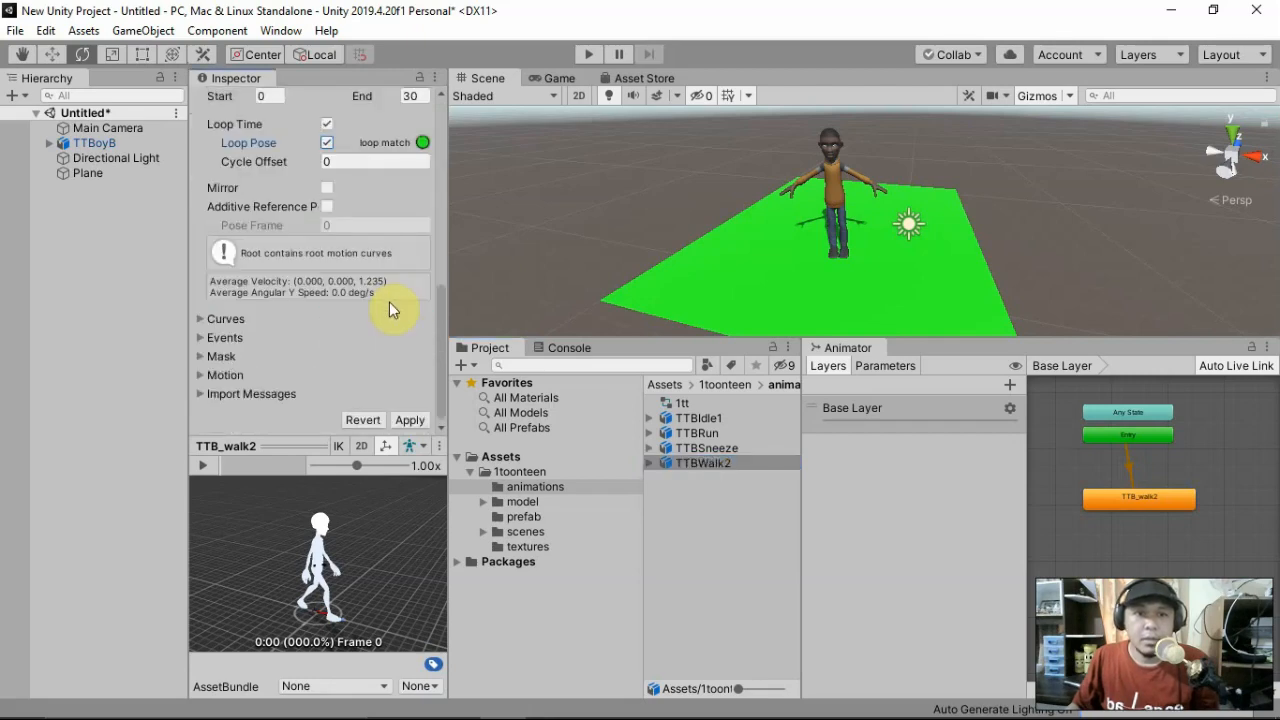
scroll(389, 302, up, 7)
scroll(407, 350, down, 8)
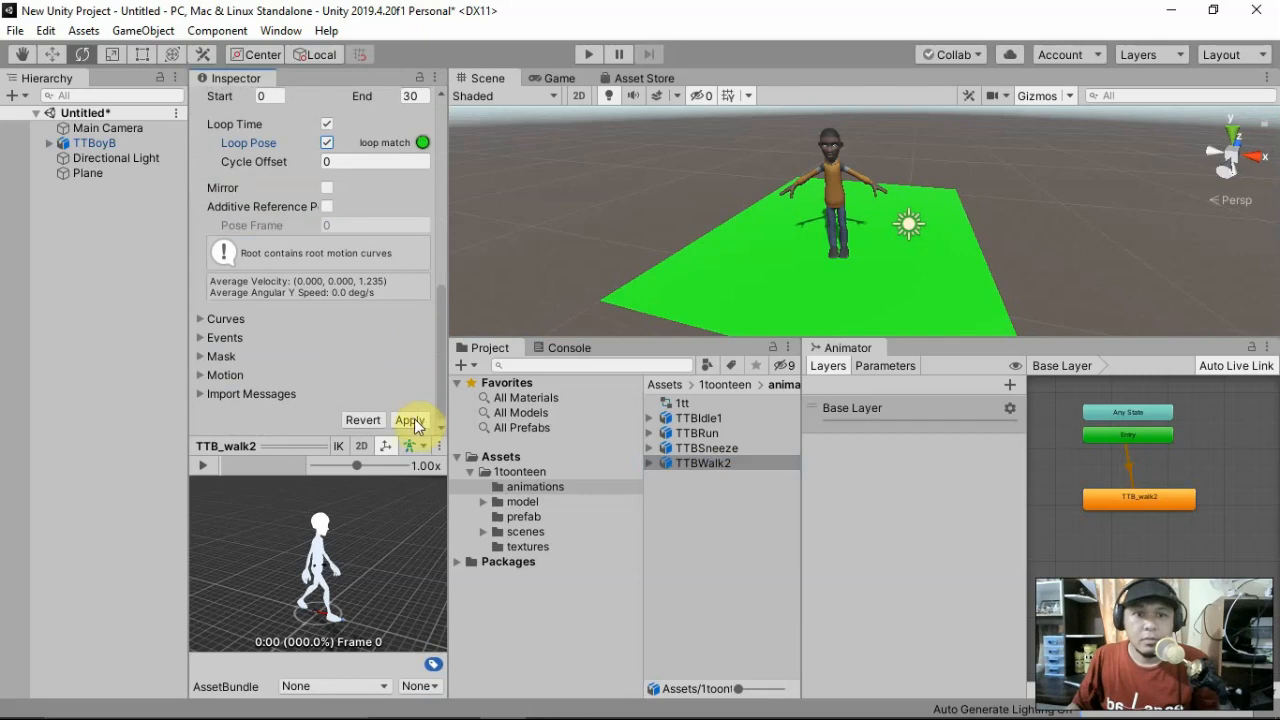
click(412, 420)
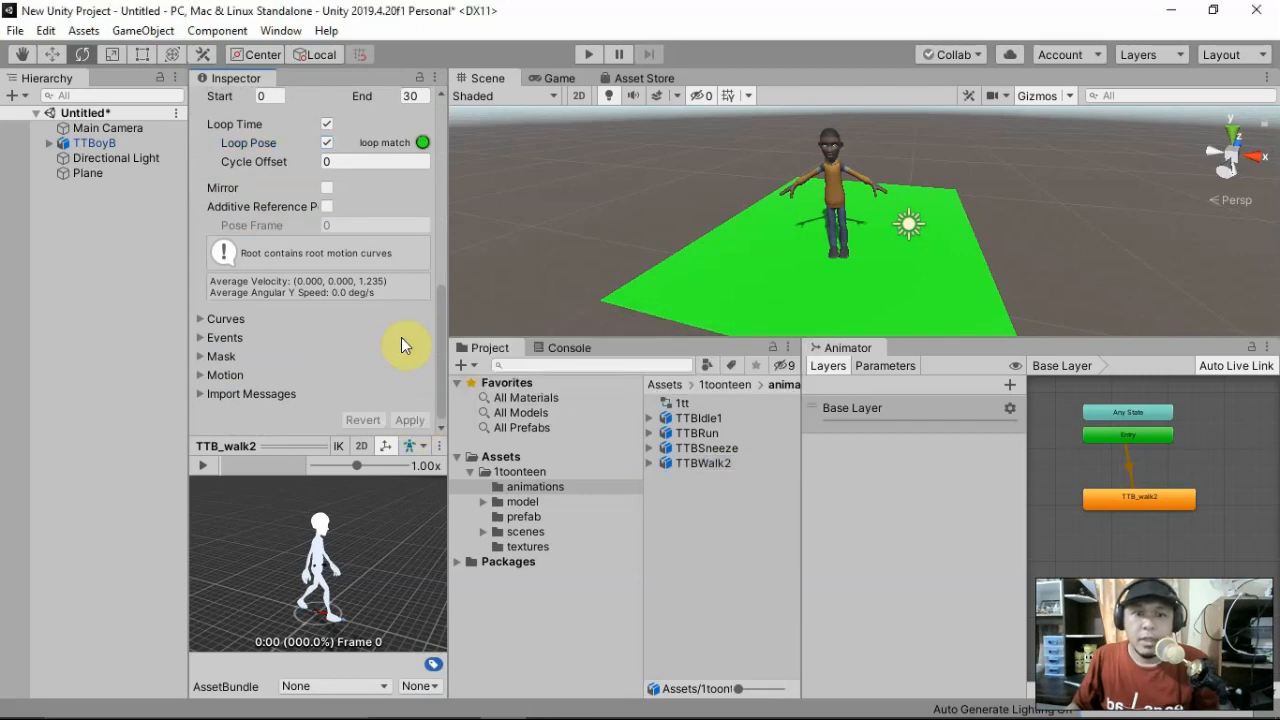
- Test-play the scene to watch TTBoyB's looping walk from the side in the Scene view, and stop play mode
click(579, 58)
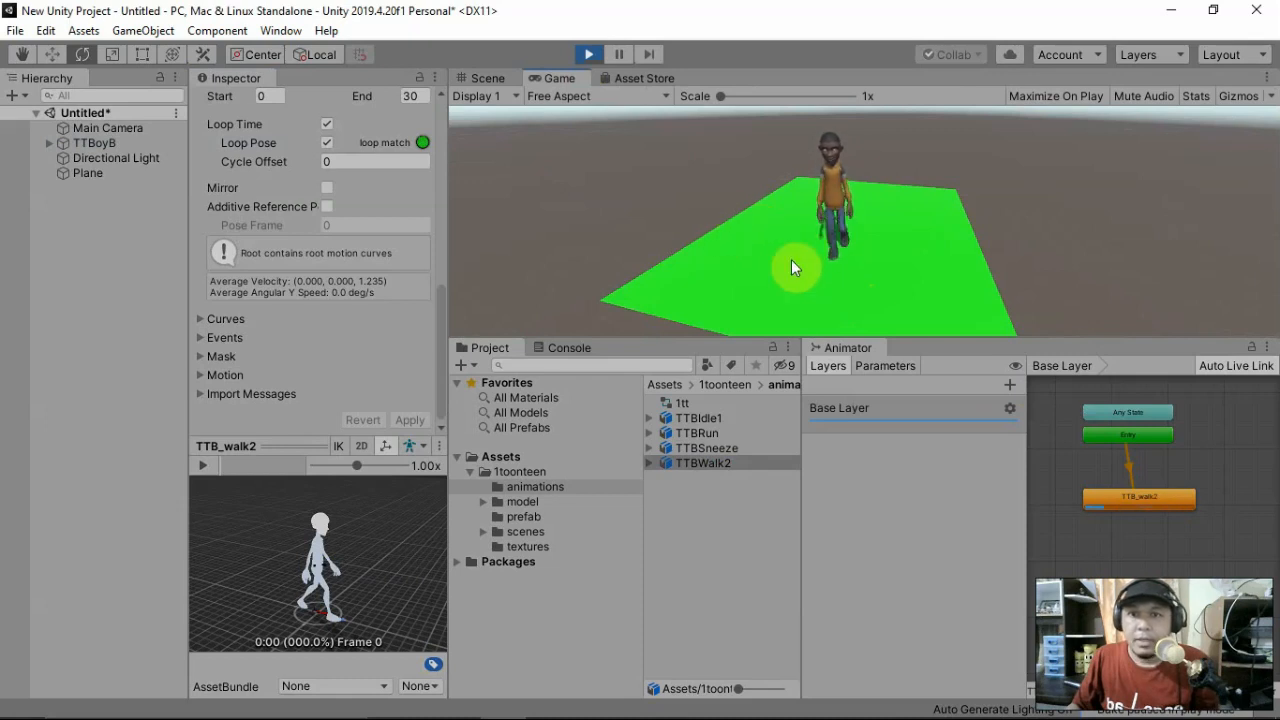
click(489, 78)
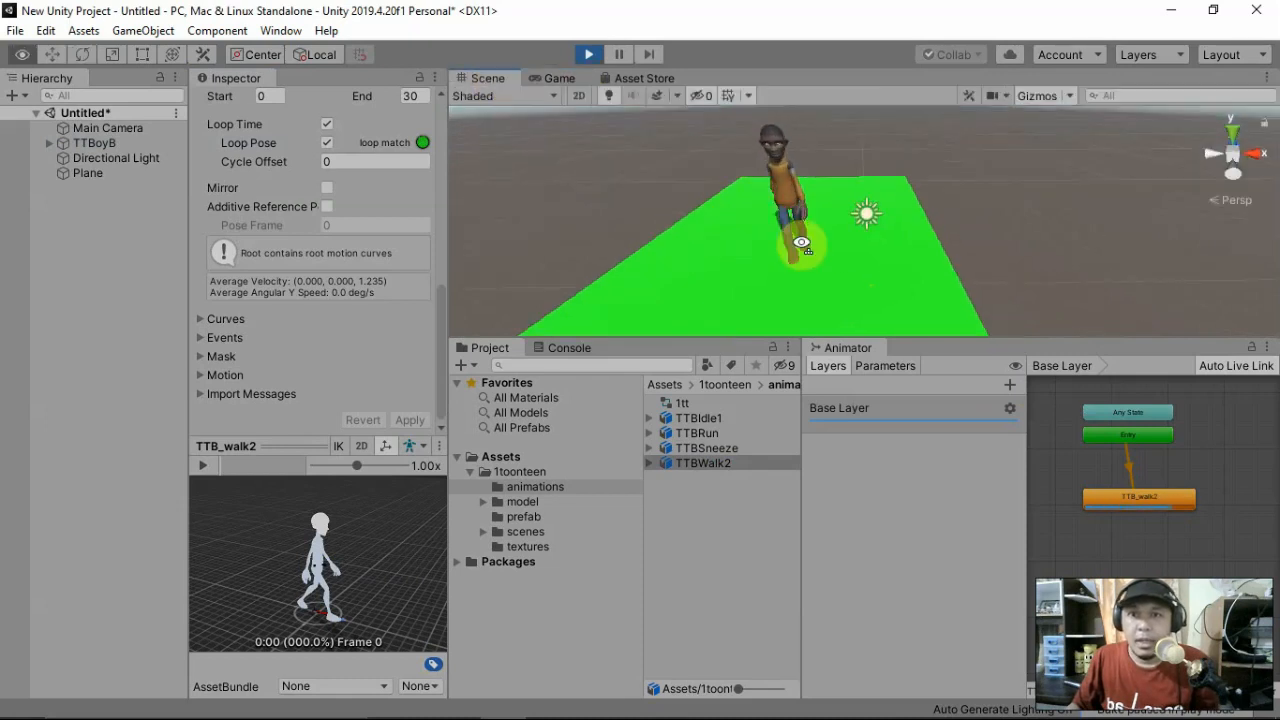
alt+drag(801, 243, 943, 200)
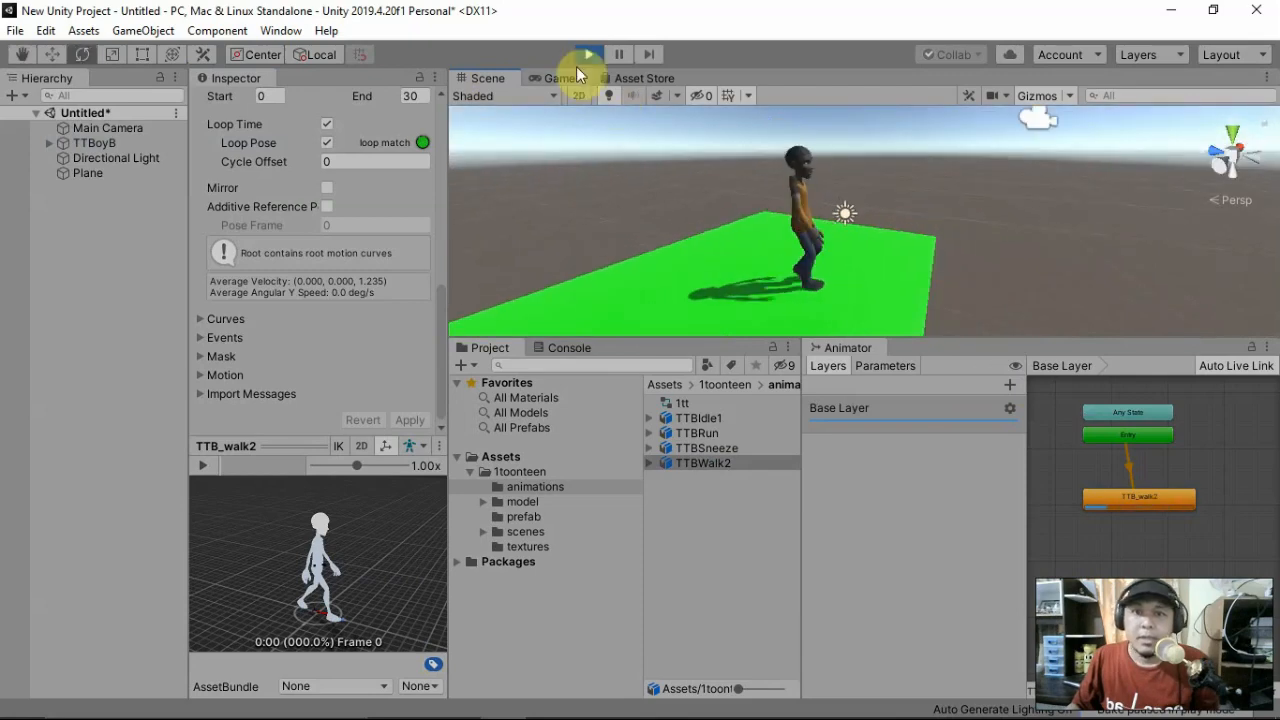
click(589, 54)
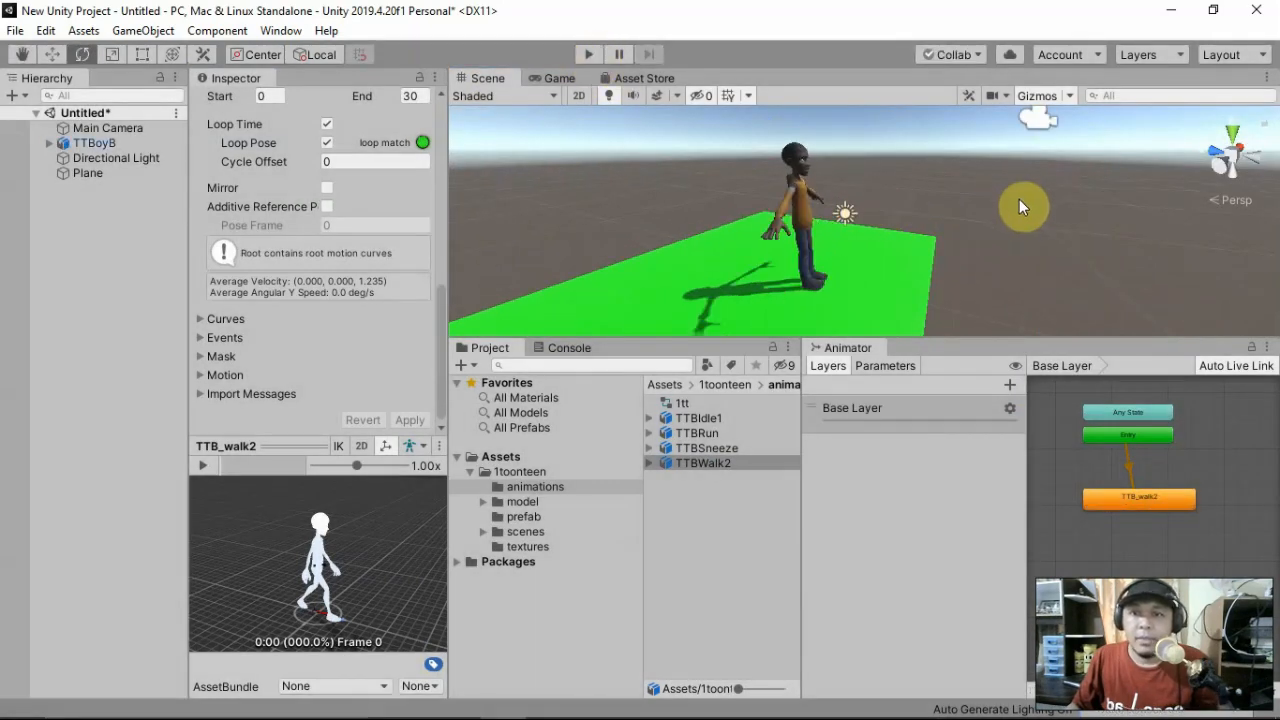
- Enlarge the green Plane with the Scale tool and make the Scene view taller
scroll(968, 240, down, 8)
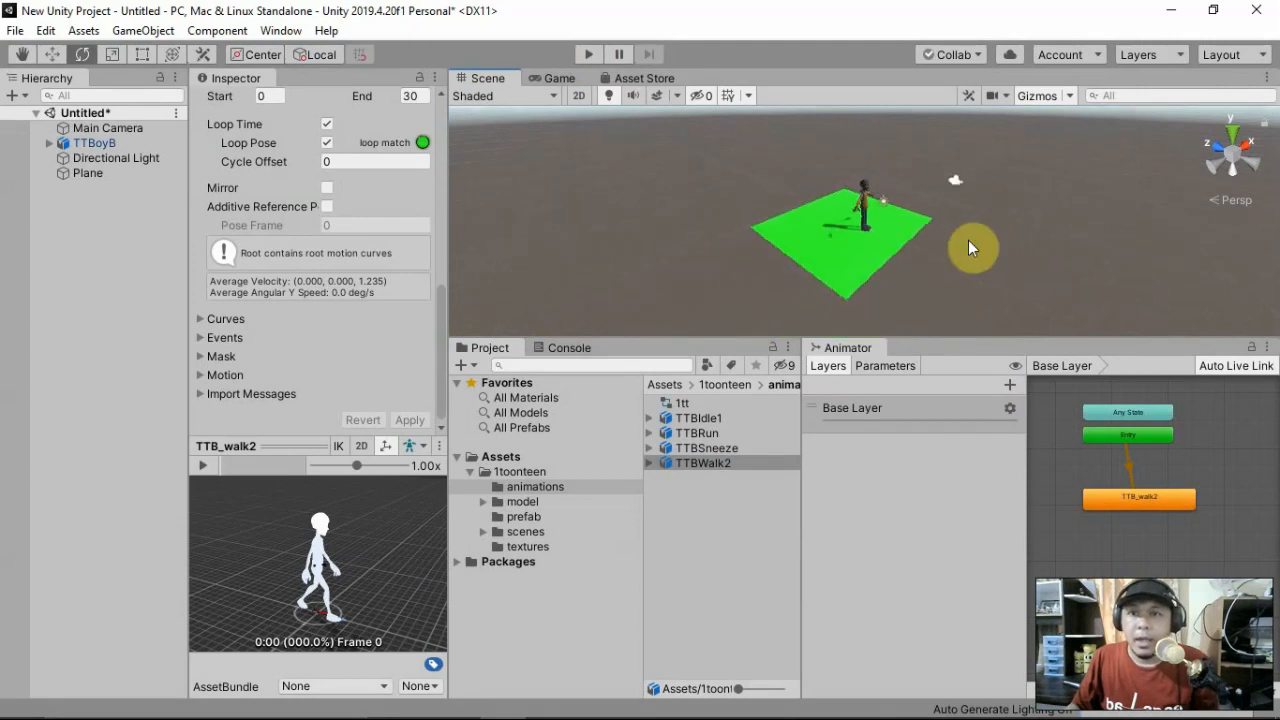
scroll(968, 240, up, 2)
click(860, 270)
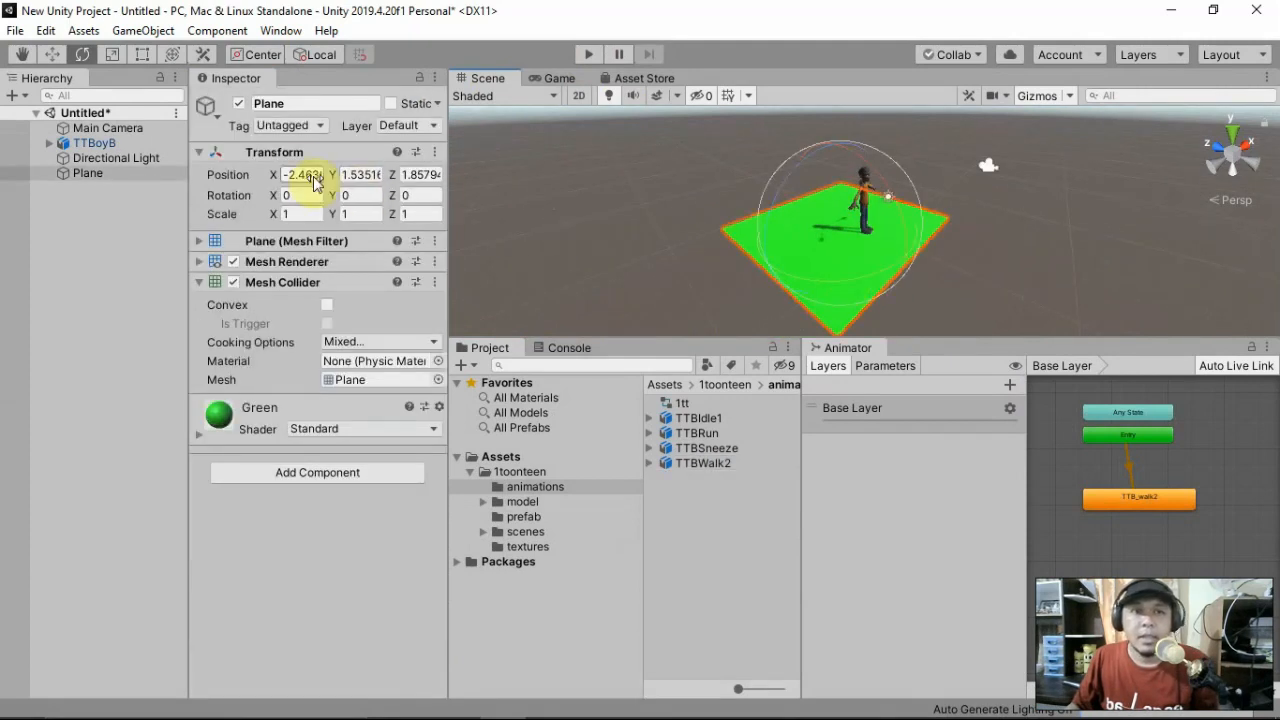
click(112, 54)
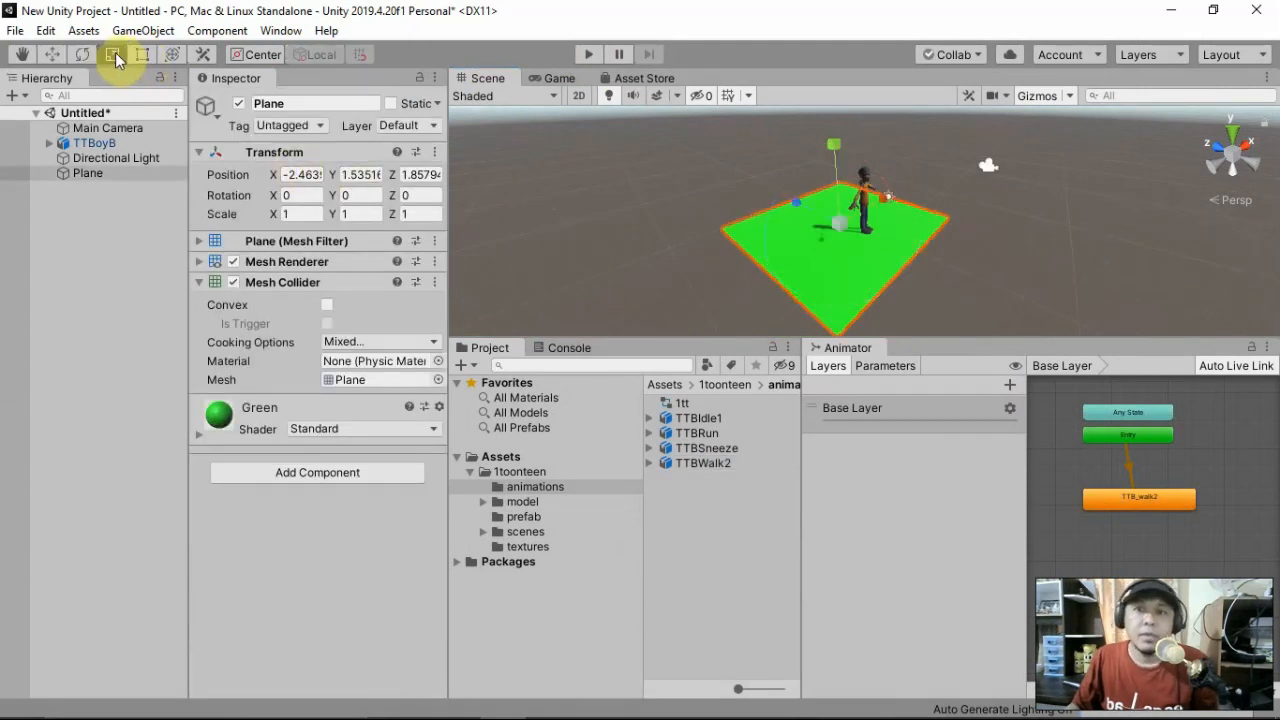
scroll(821, 210, down, 1)
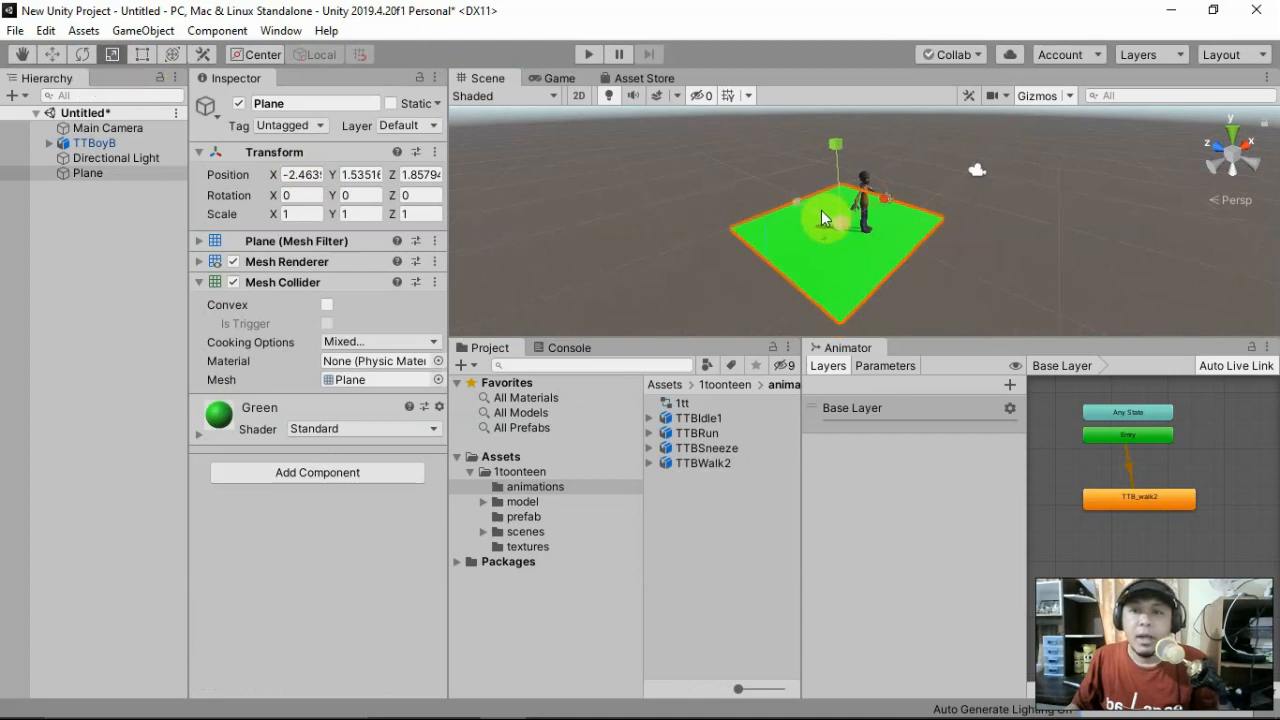
drag(980, 338, 945, 448)
scroll(934, 366, down, 2)
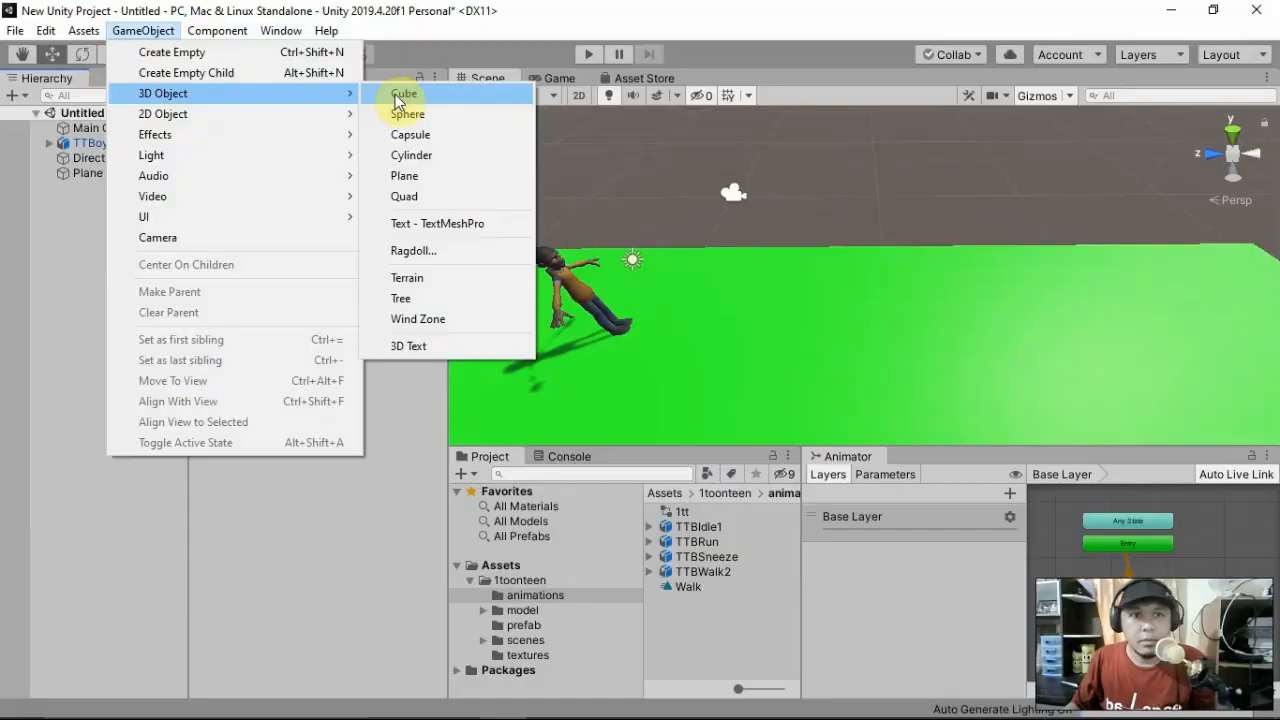
- Add a cube, place it over TTBoyB at X -2.12, Y 3.57, Z 0, and set its Y rotation to 180
key(Escape)
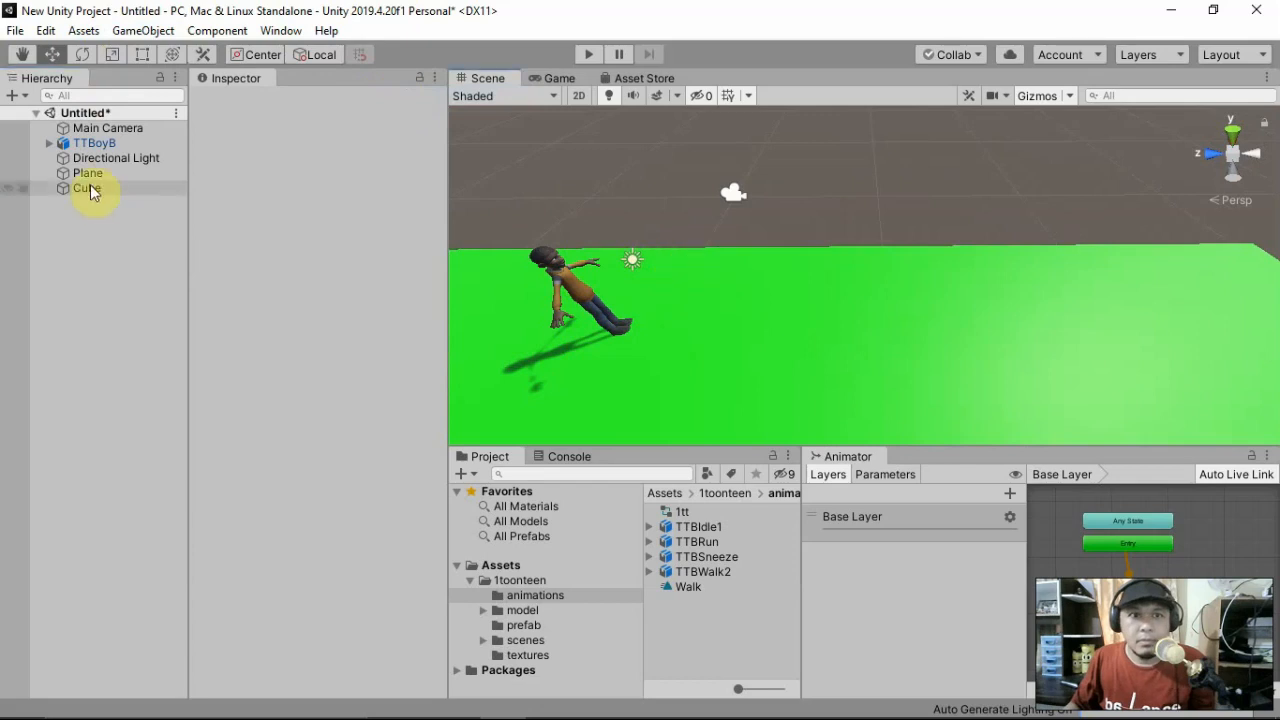
click(91, 189)
drag(867, 240, 508, 237)
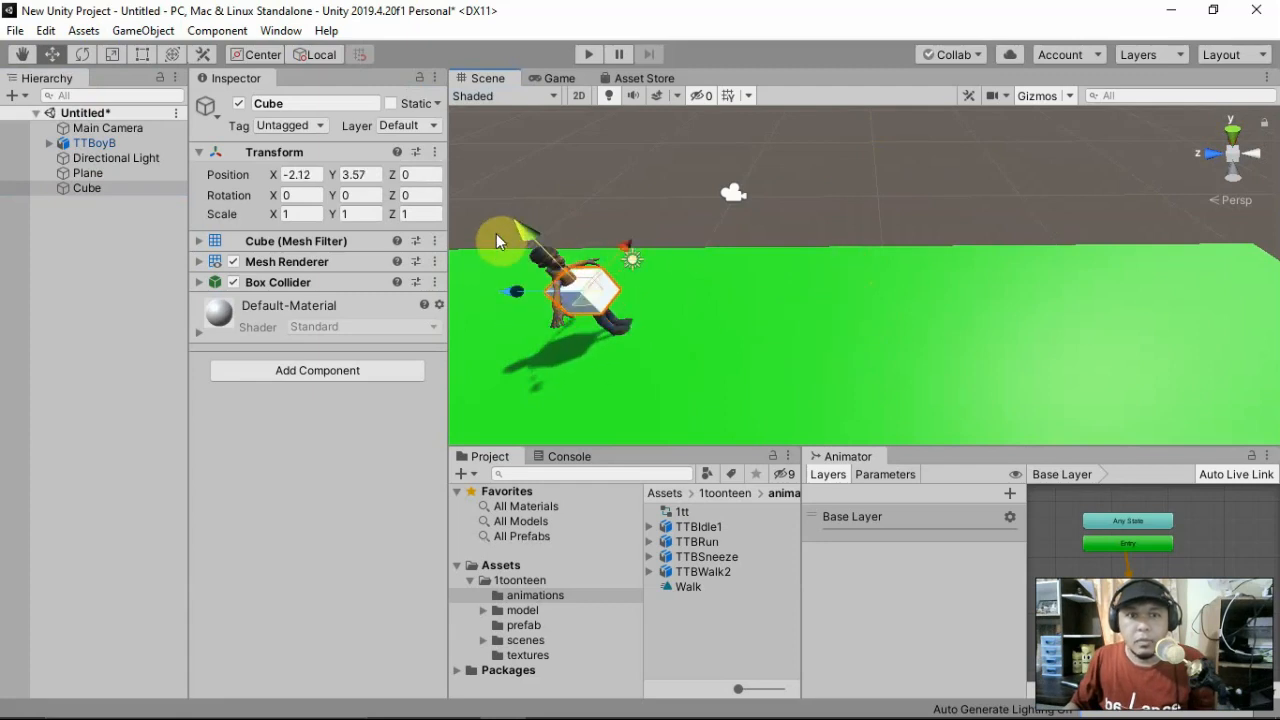
click(379, 194)
text(180)
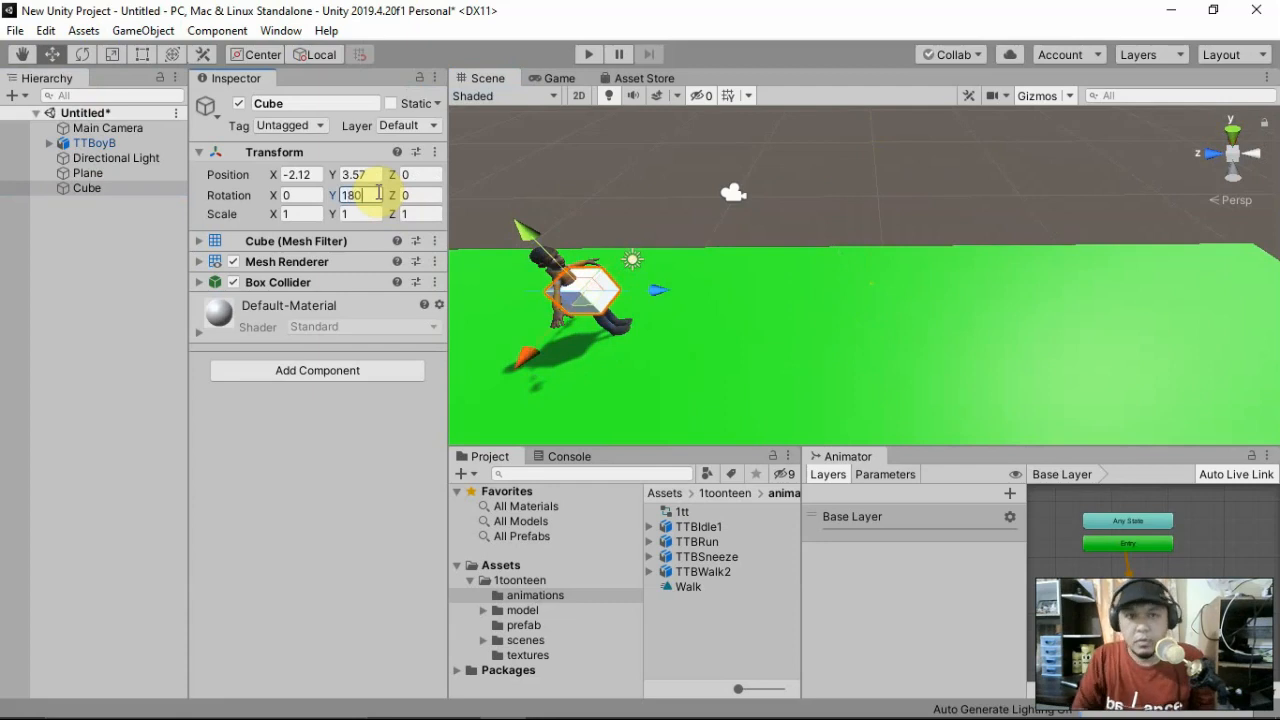
- Open the Animation window for the Cube and create its animation clip as Walk.anim in the animations folder, replacing the existing file
click(134, 188)
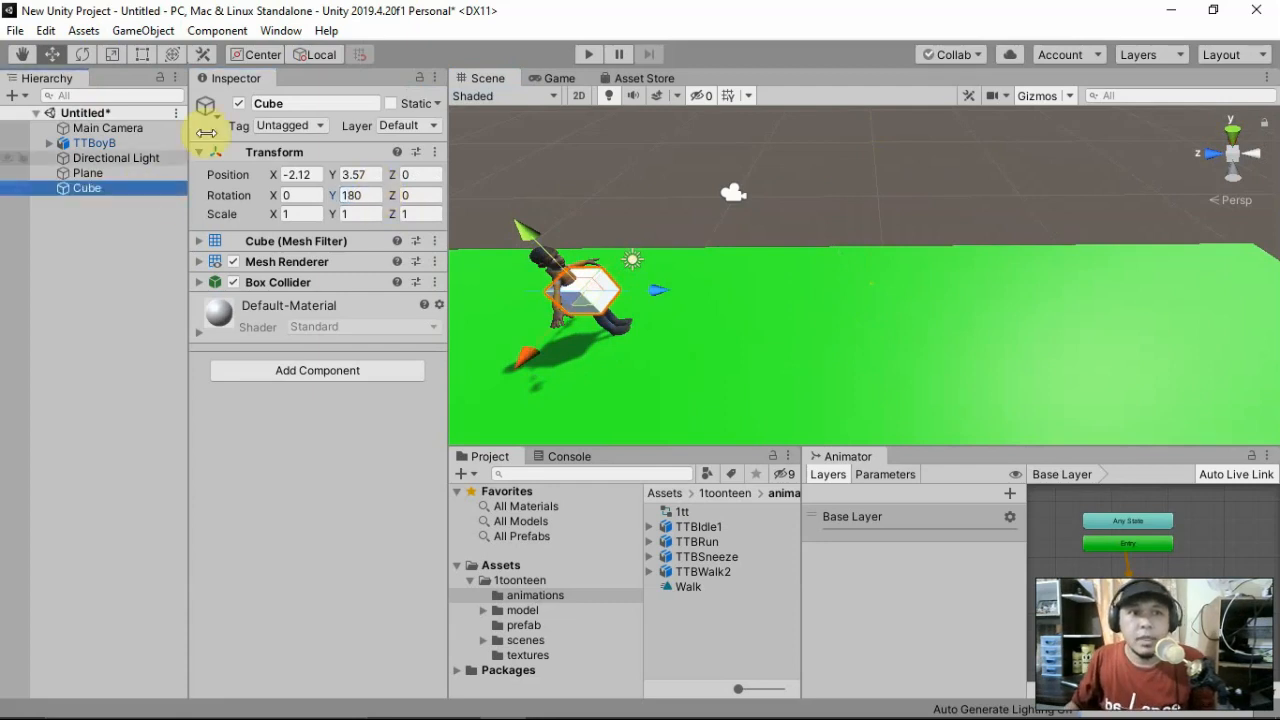
click(294, 31)
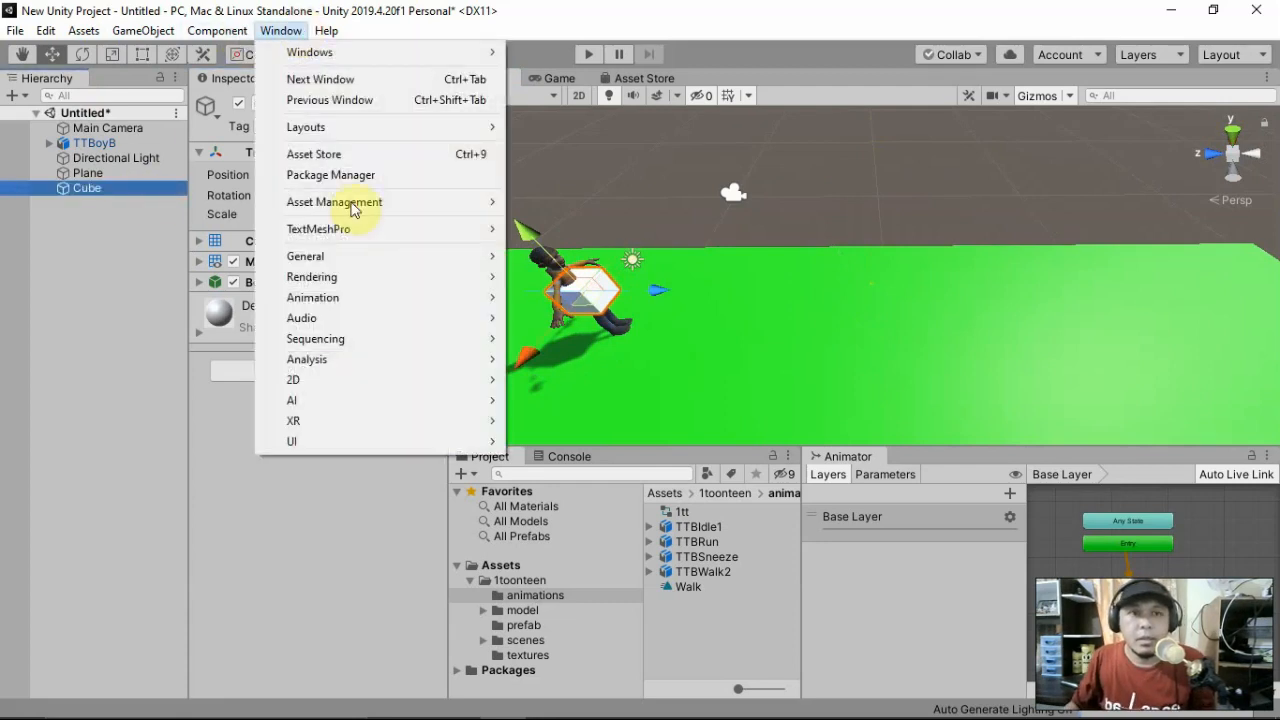
mouse_move(373, 307)
click(550, 298)
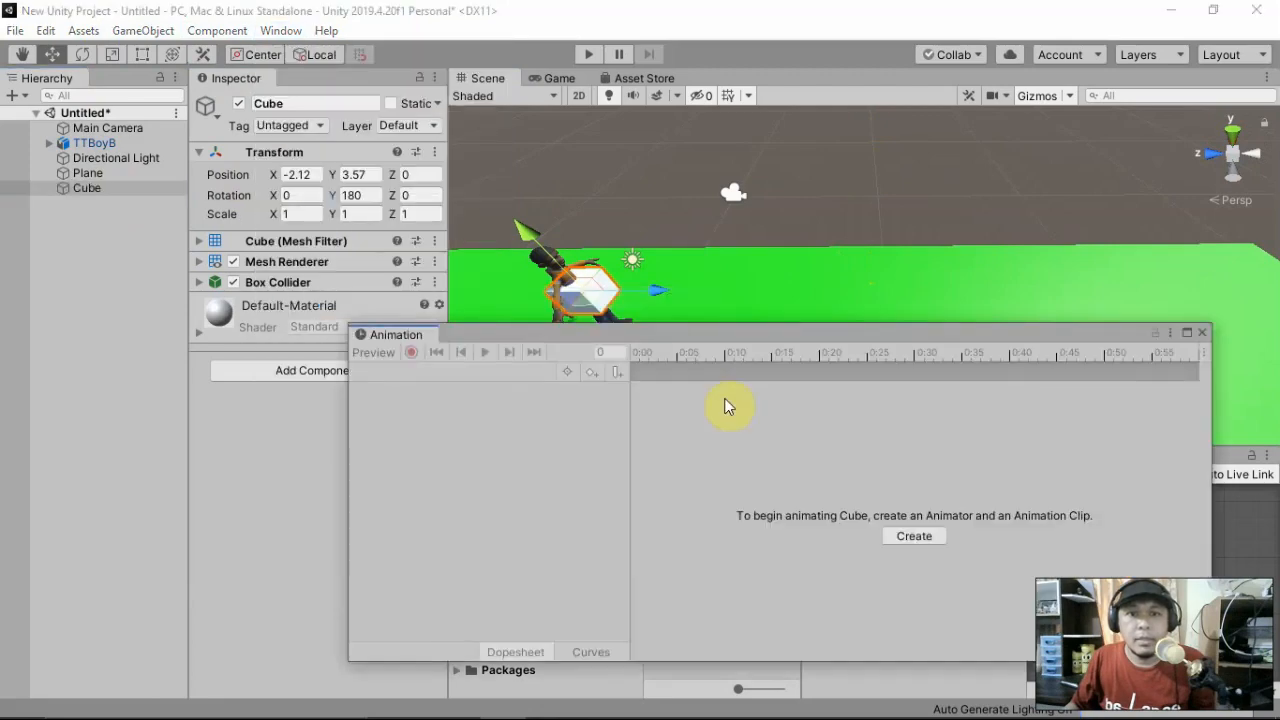
click(898, 538)
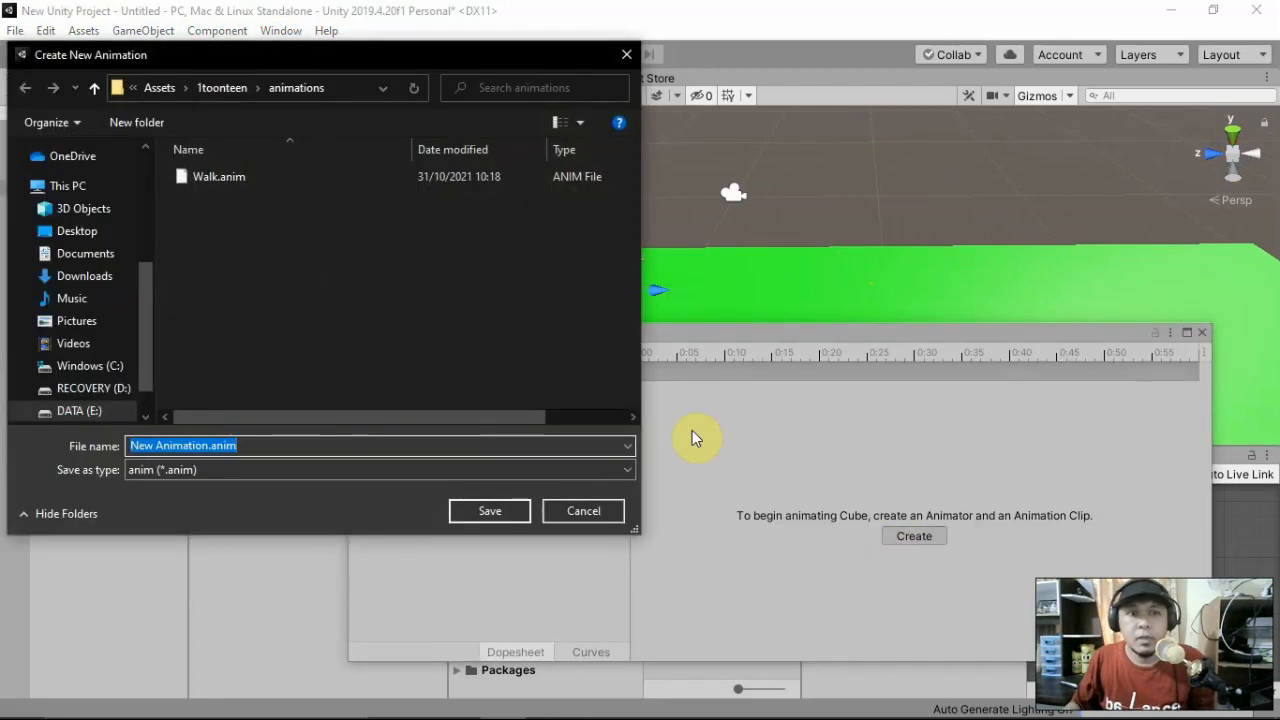
click(264, 178)
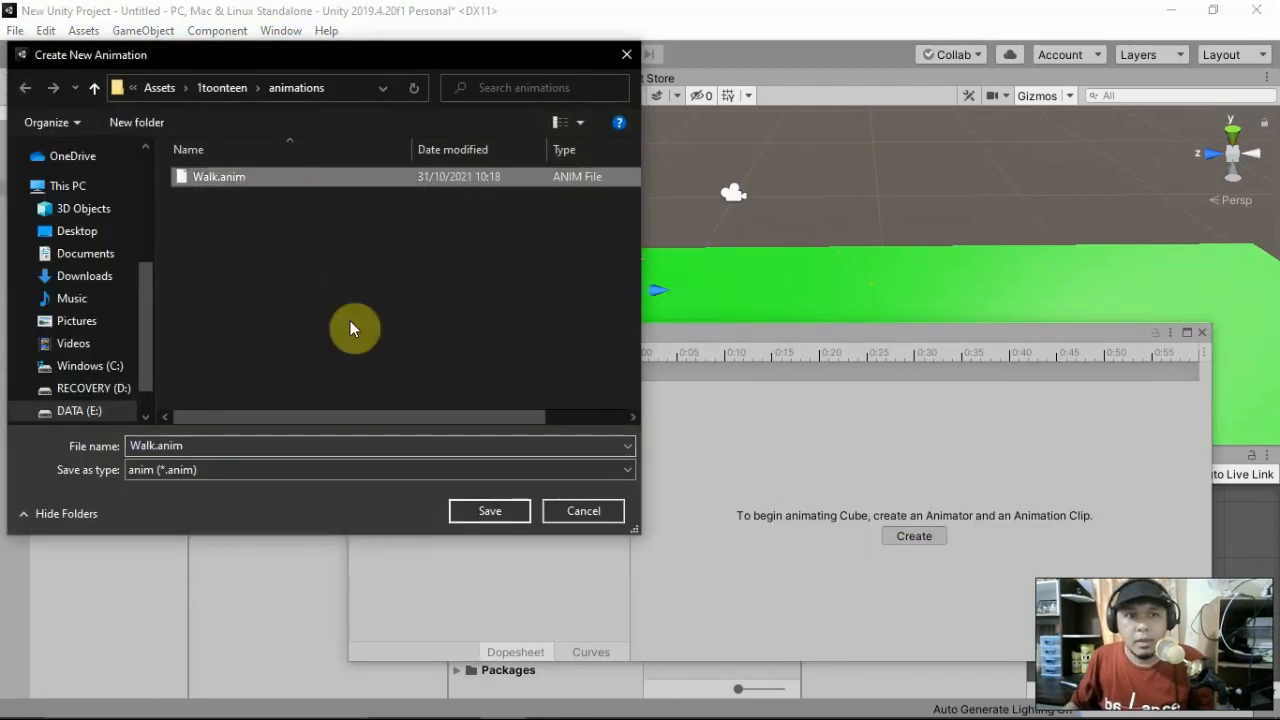
click(484, 511)
click(690, 370)
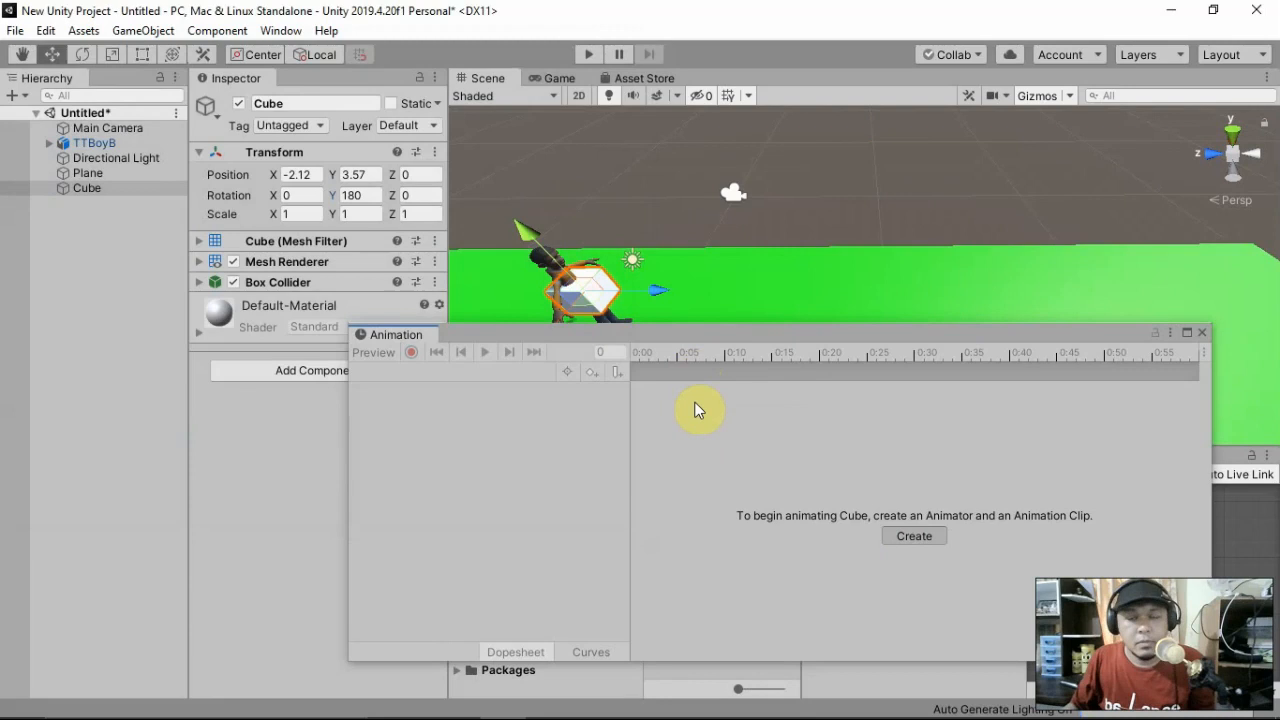
- Start keyframe recording on the Walk clip and key the Cube's position at frame 0 with Z 0.06
click(411, 352)
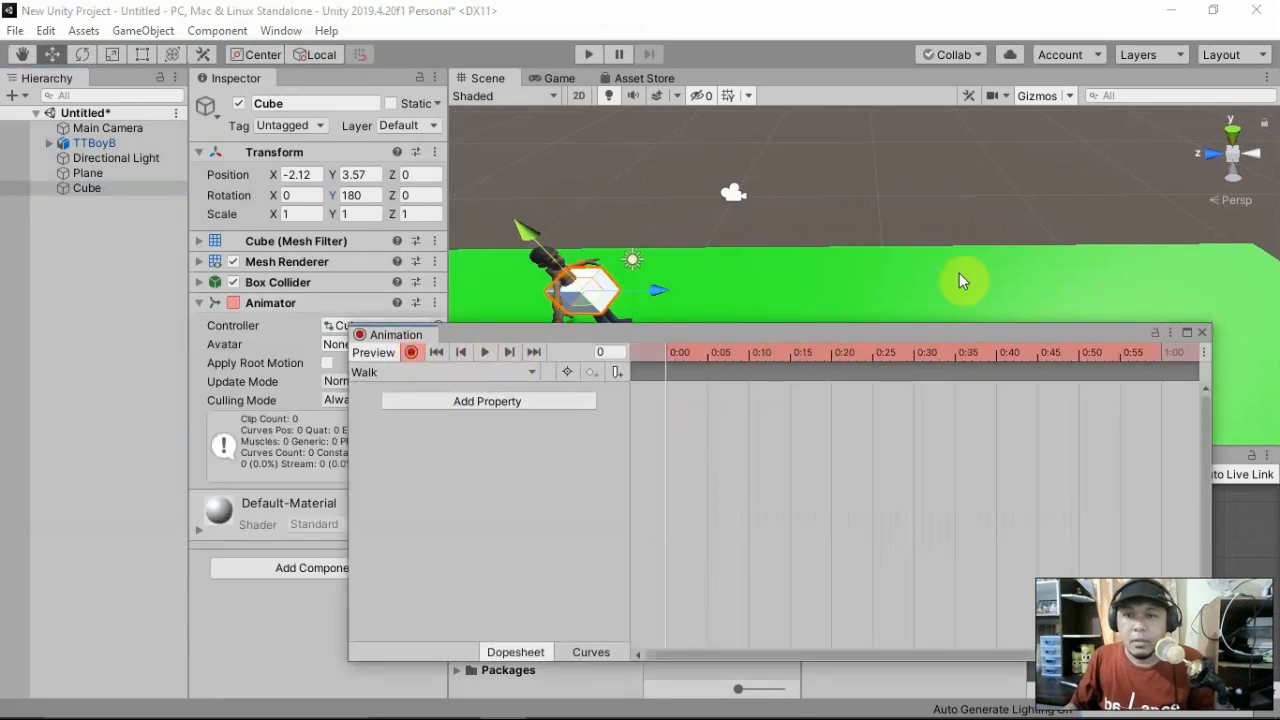
drag(937, 321, 925, 404)
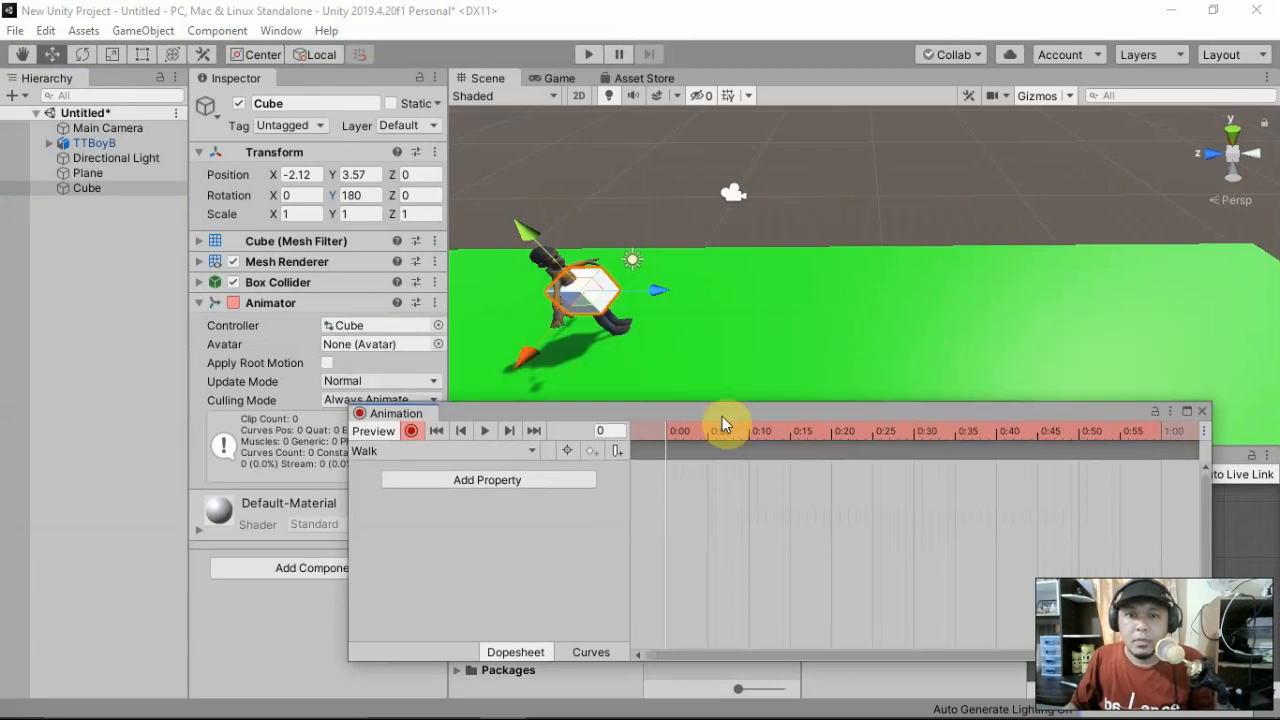
drag(658, 291, 651, 293)
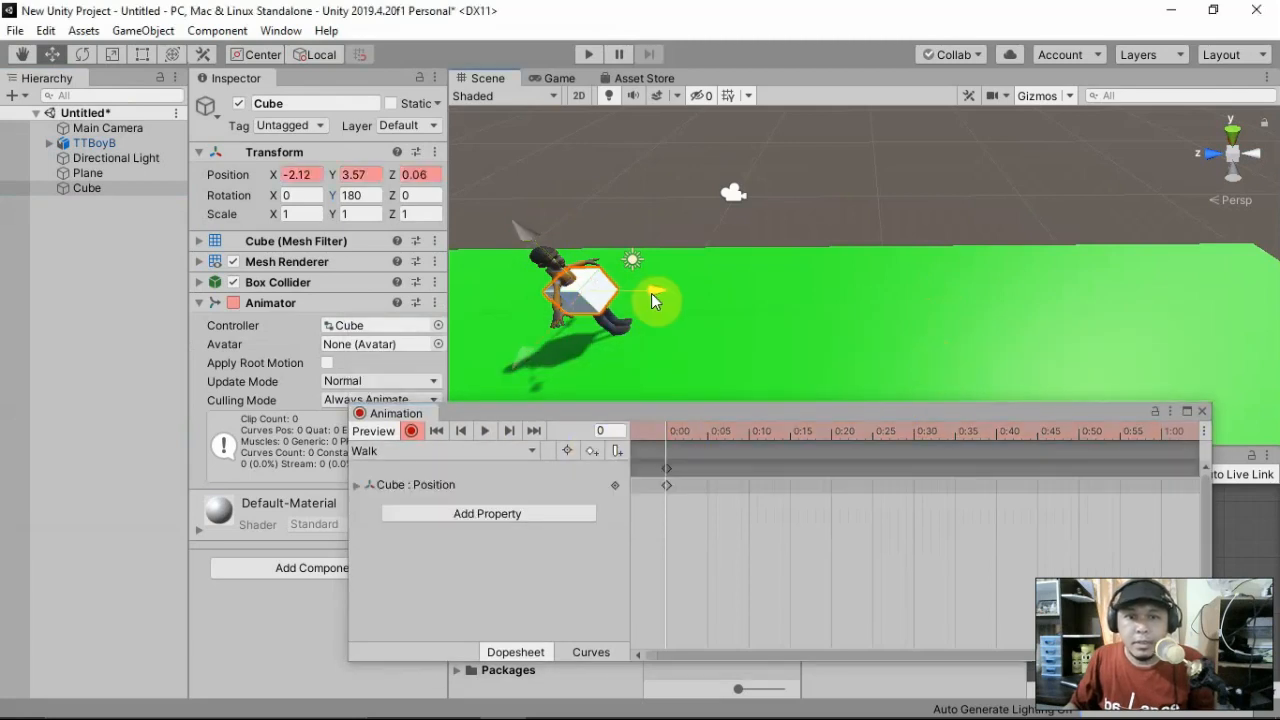
- Key the Cube's position at frame 301 by moving it along the plane to Z -22.5
scroll(963, 331, down, 2)
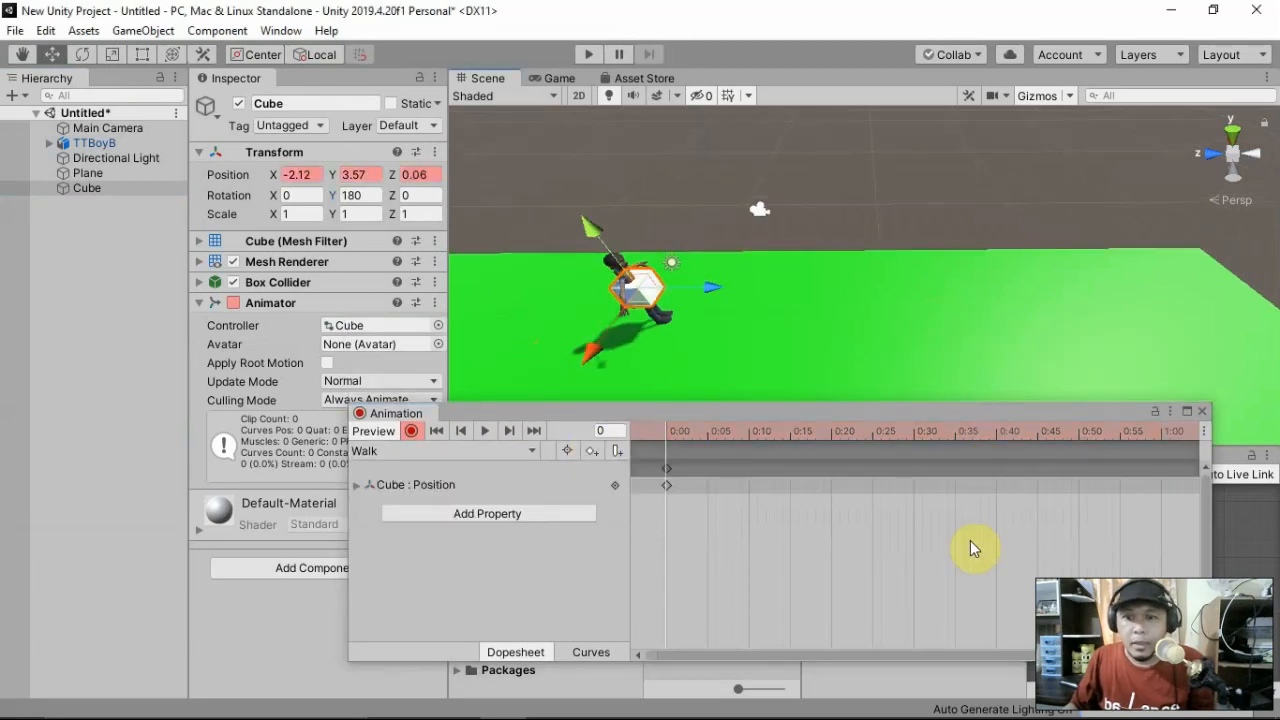
scroll(970, 541, down, 3)
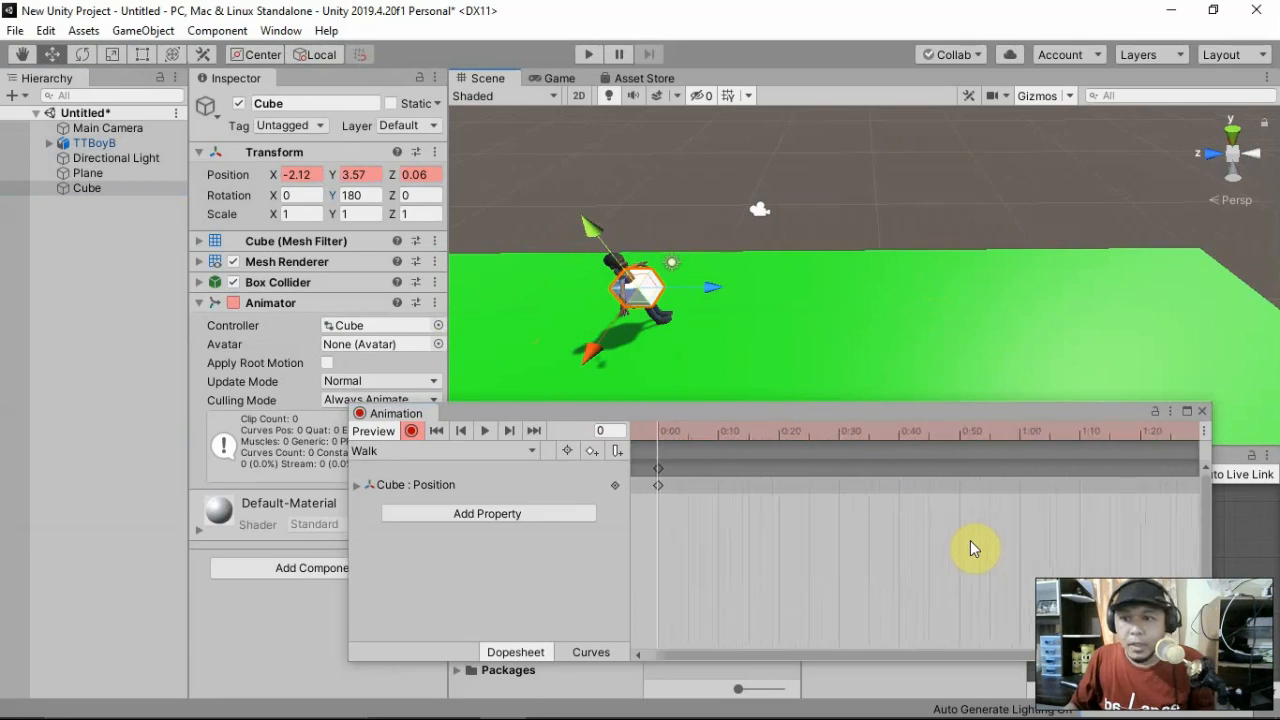
scroll(970, 541, down, 5)
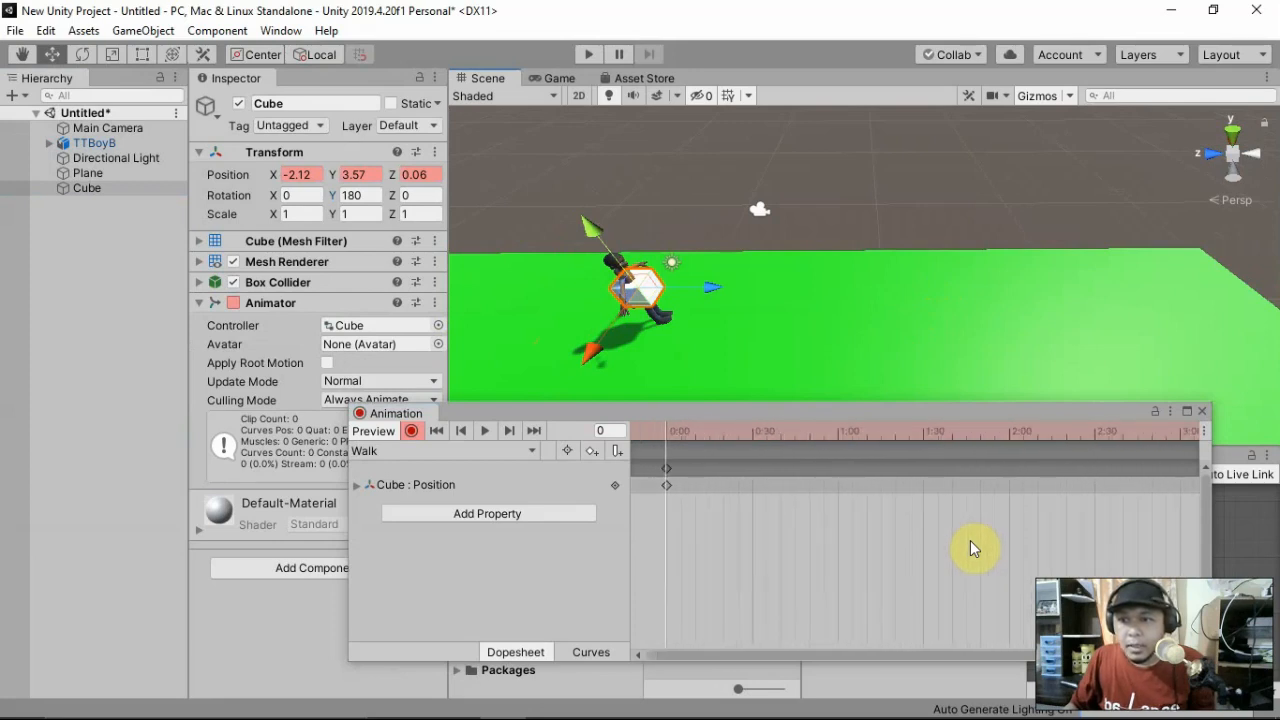
scroll(970, 541, down, 4)
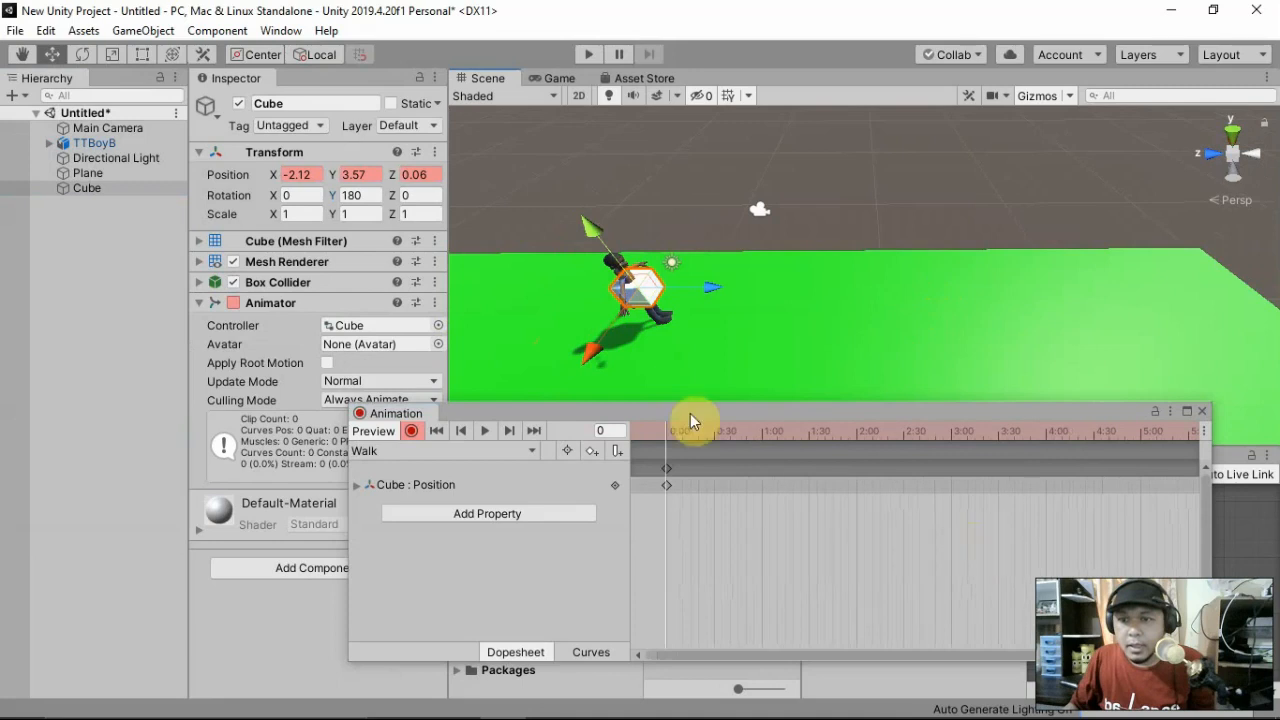
click(1144, 431)
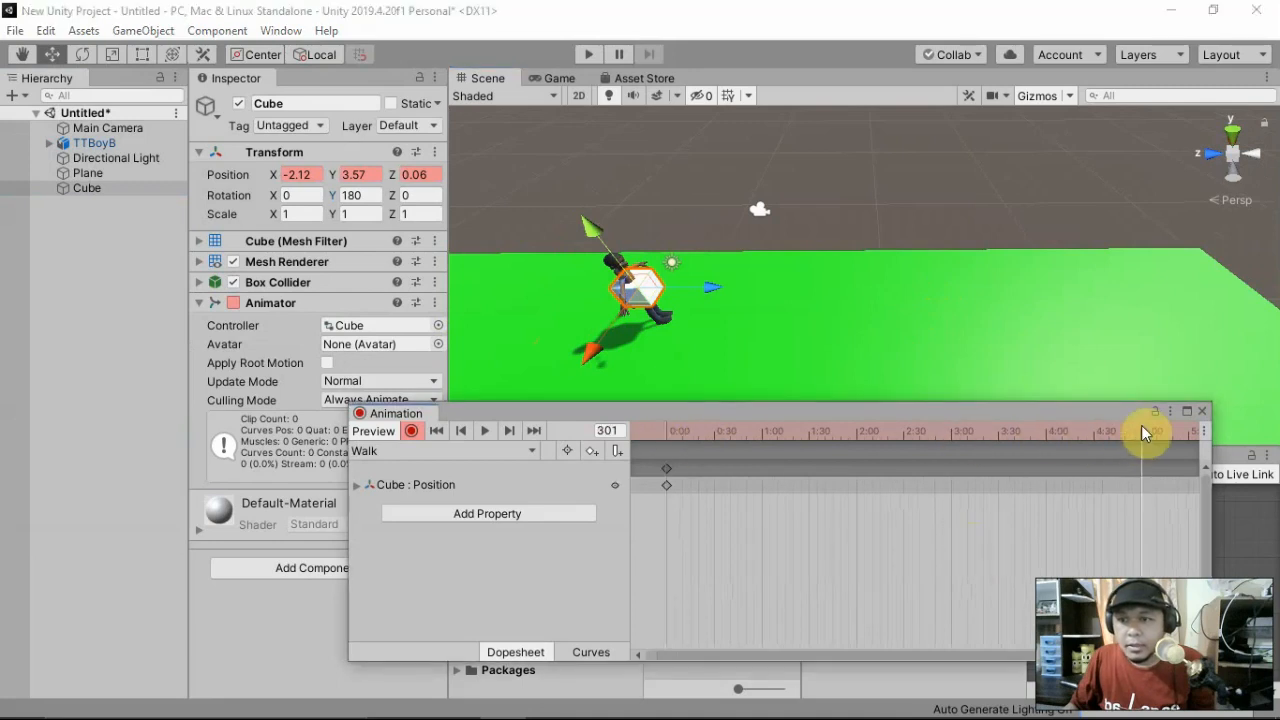
drag(708, 288, 3, 285)
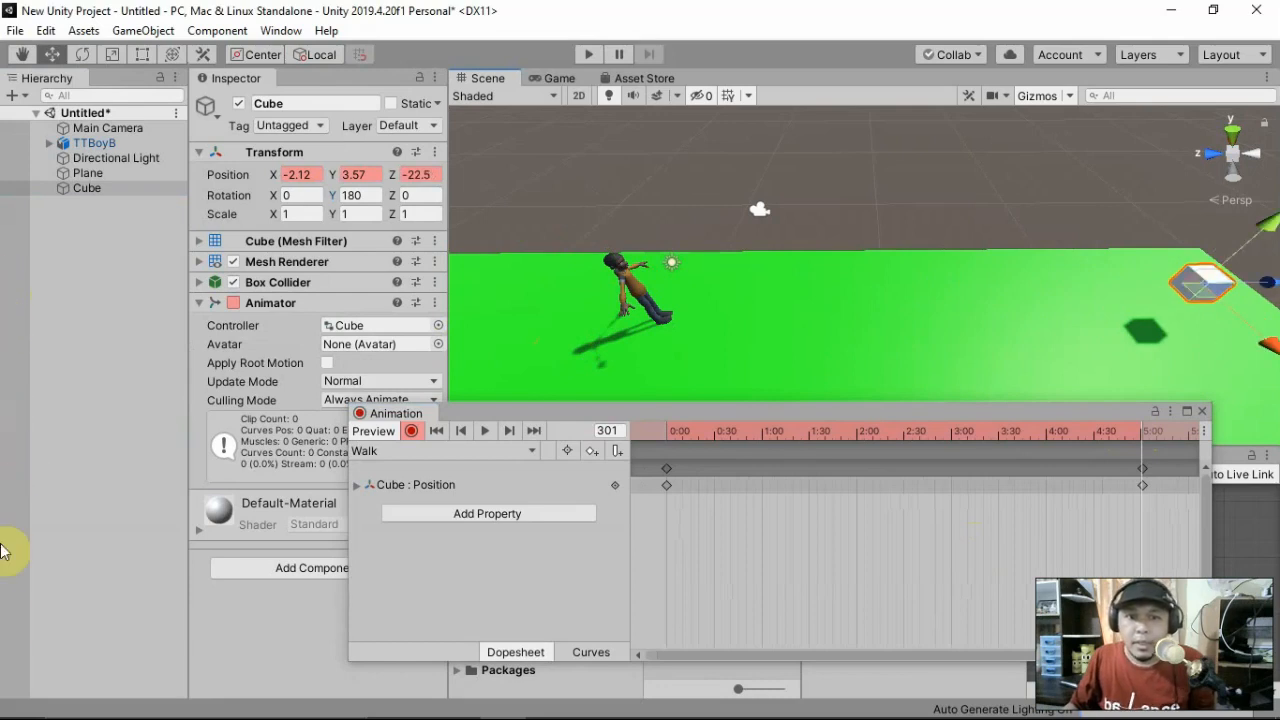
- Play back the Cube's Walk clip and turn off keyframe recording
click(485, 431)
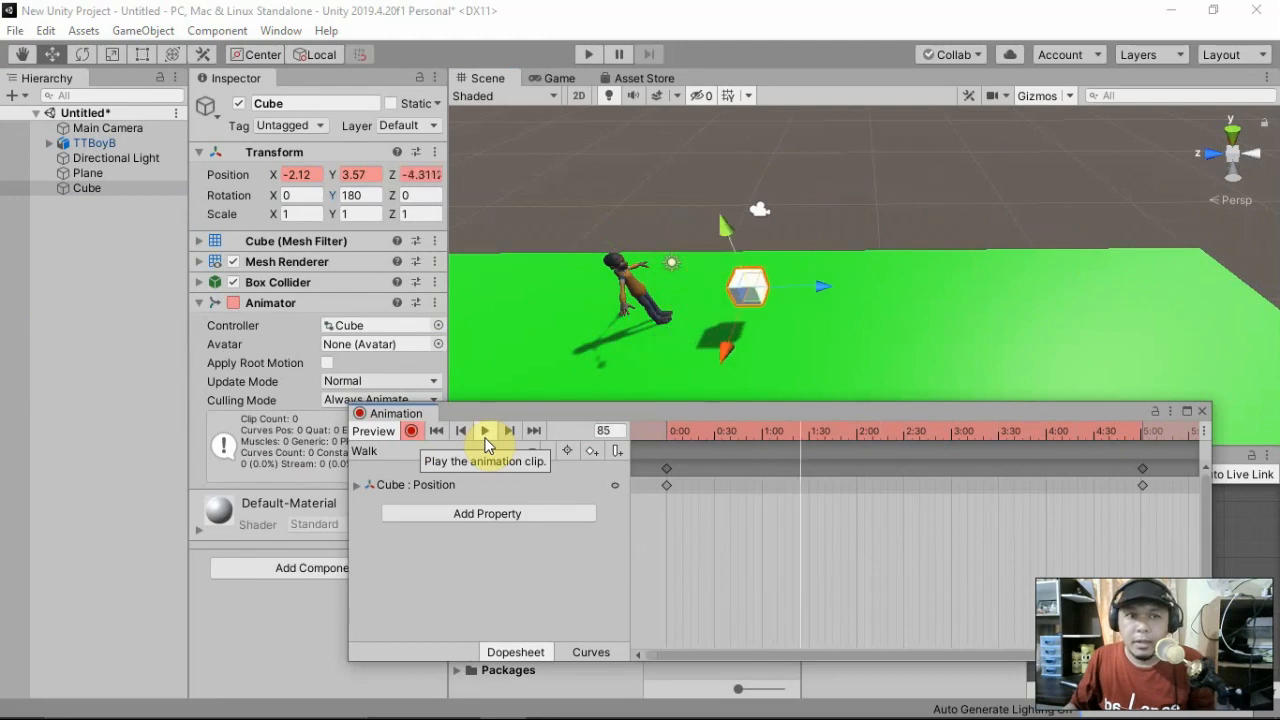
click(411, 431)
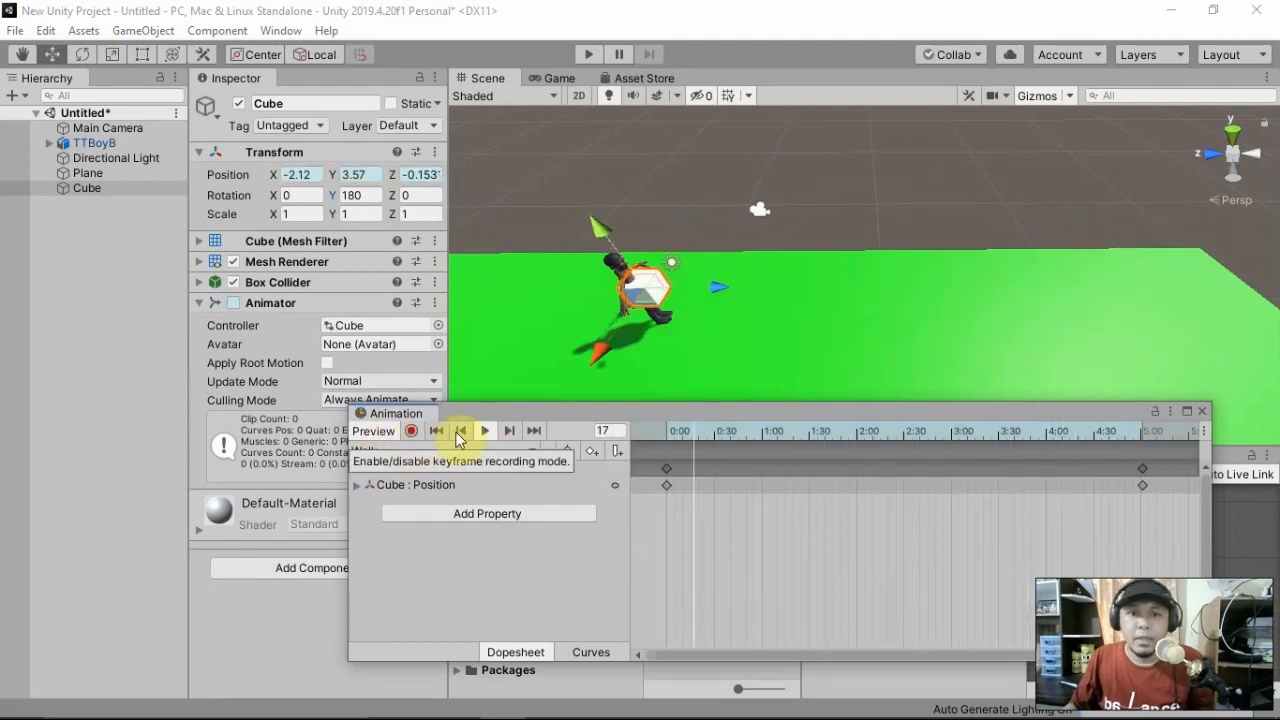
- Stop the Walk clip preview, return it to its start, and move TTBoyB below the Cube in the scene hierarchy
click(484, 432)
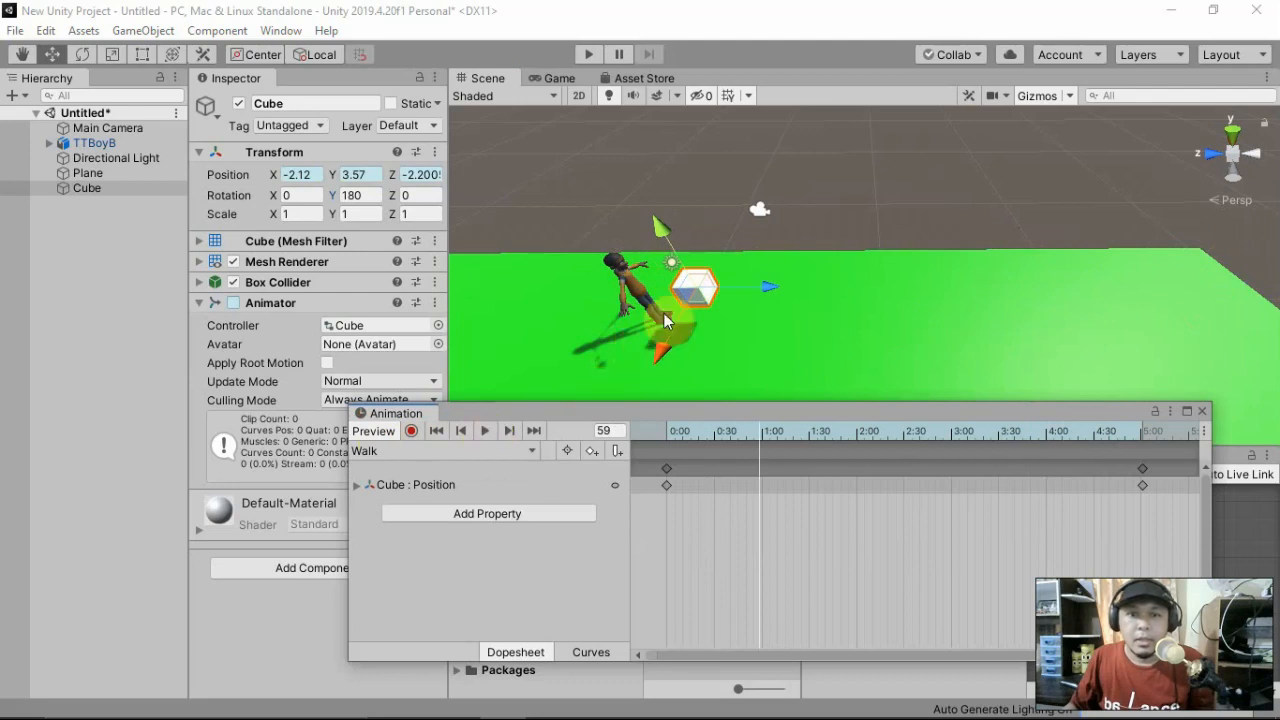
click(671, 433)
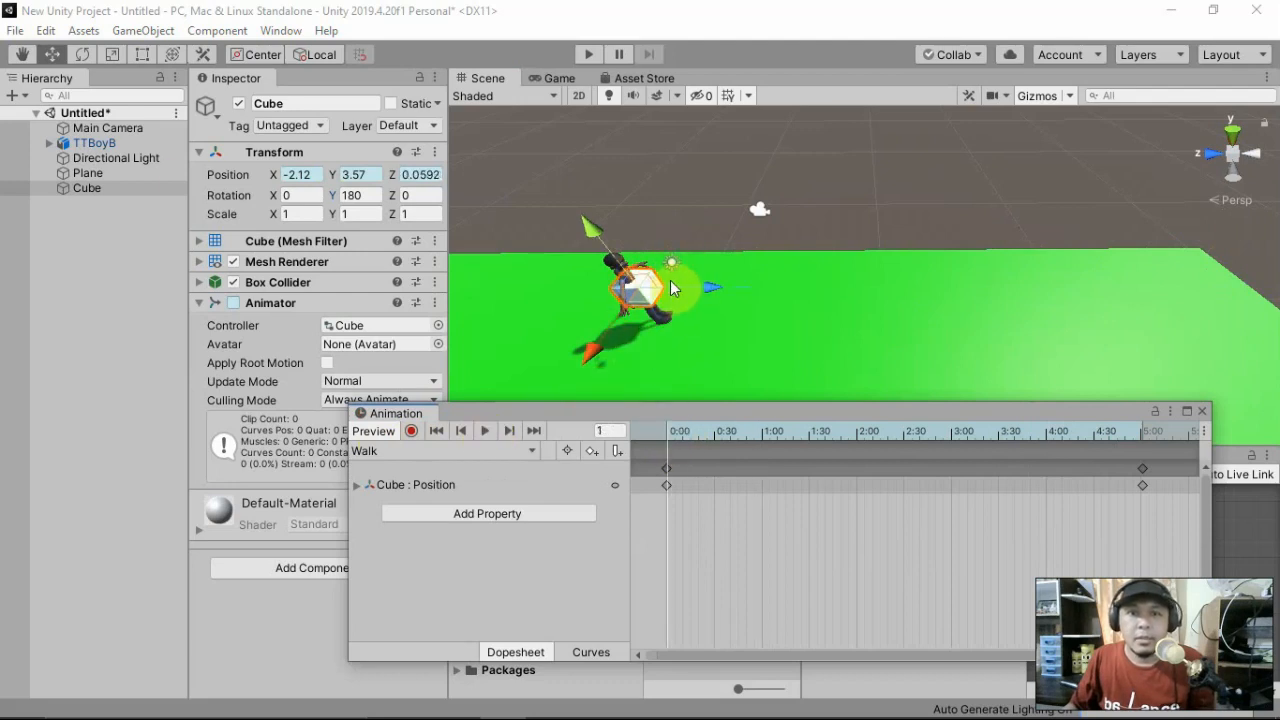
drag(92, 143, 97, 202)
- Test-run the scene, watch the Cube and TTBoyB in the Scene view, and stop the run
click(587, 53)
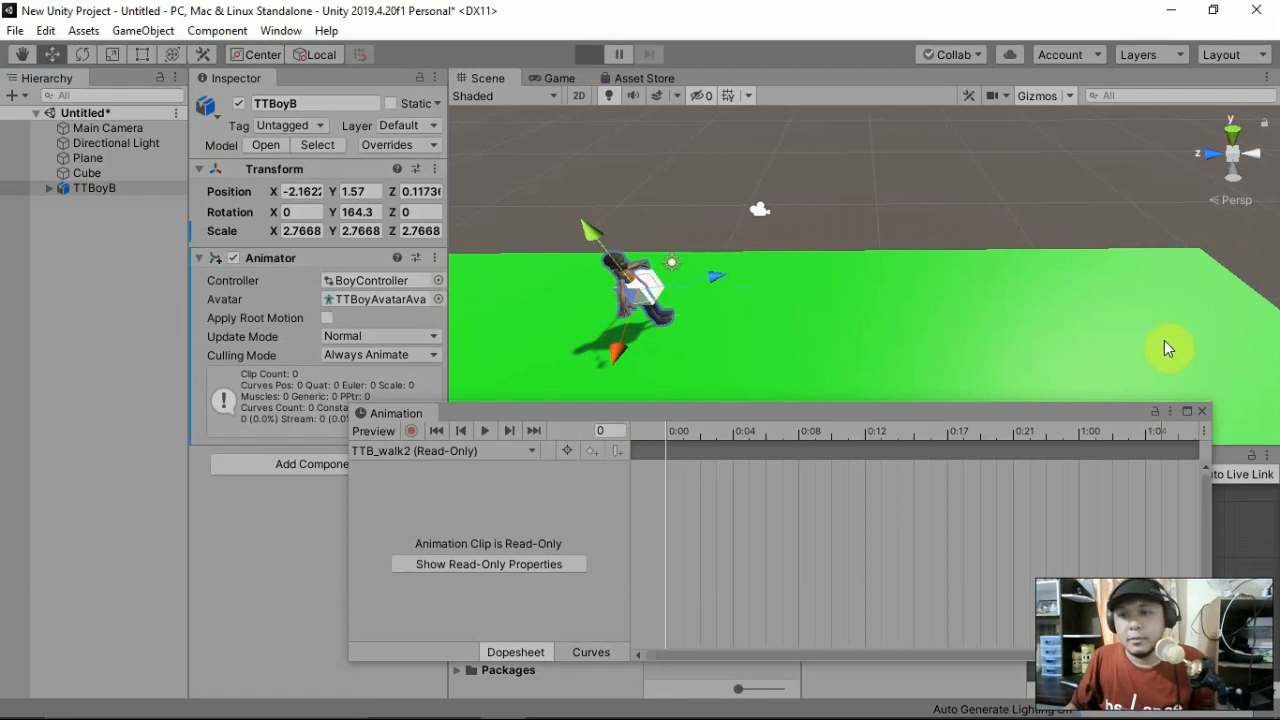
click(481, 79)
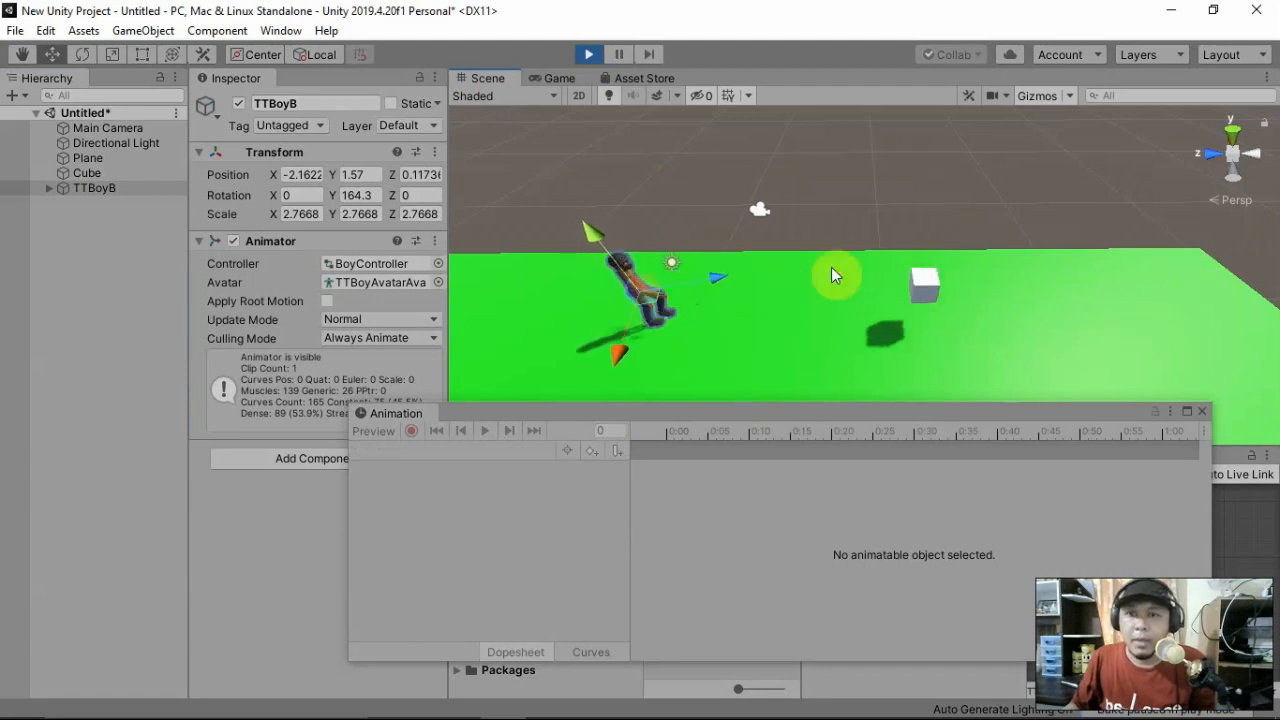
click(589, 55)
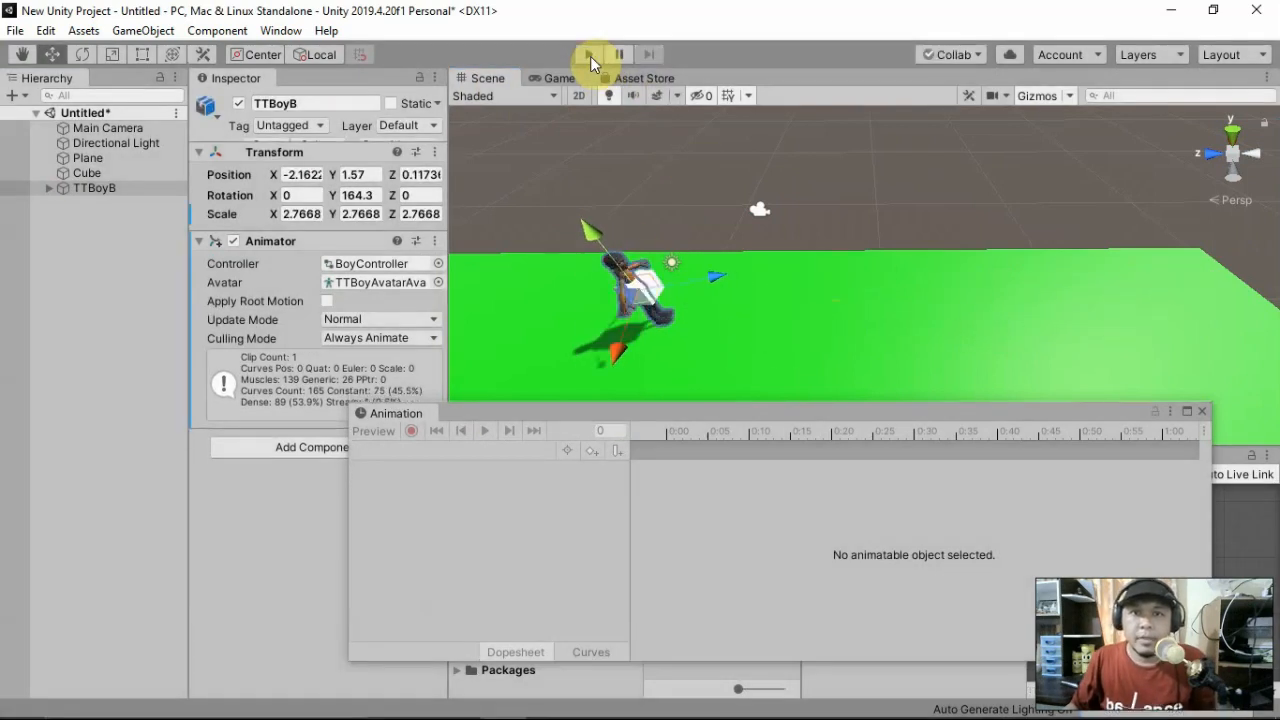
- Close the Animation window and make TTBoyB a child of the Cube
click(94, 190)
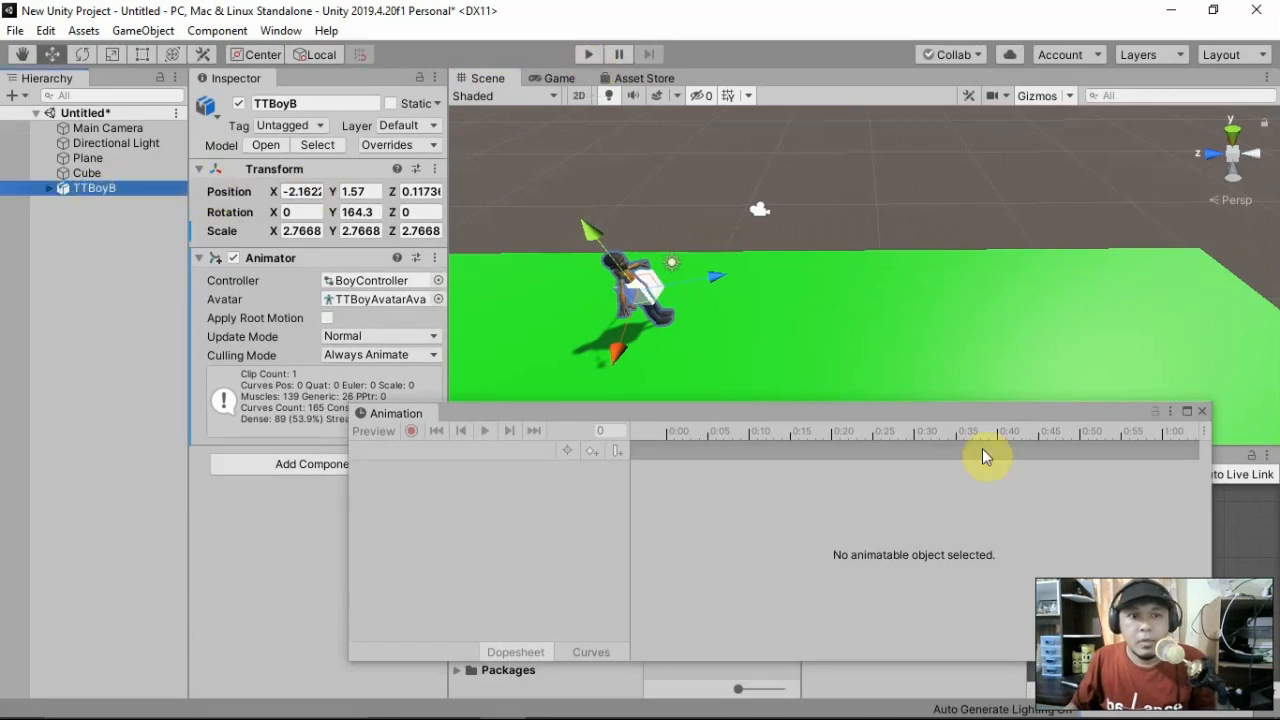
click(1200, 413)
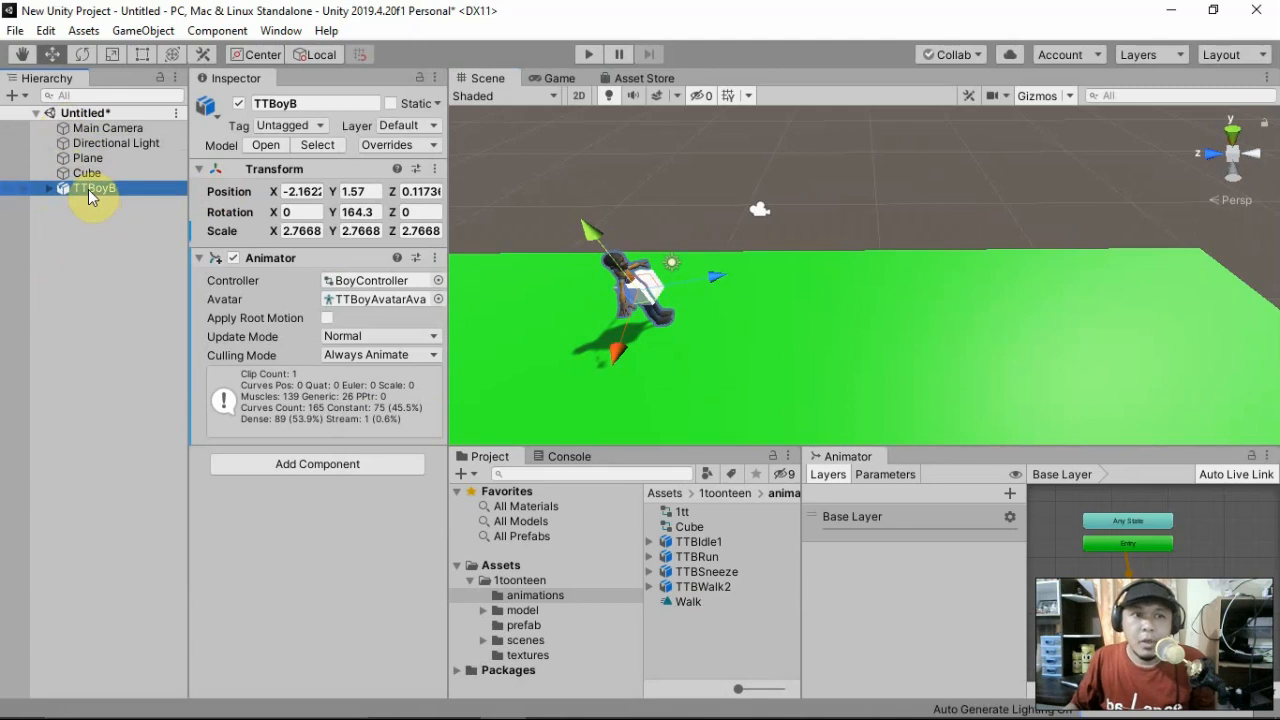
drag(88, 189, 91, 176)
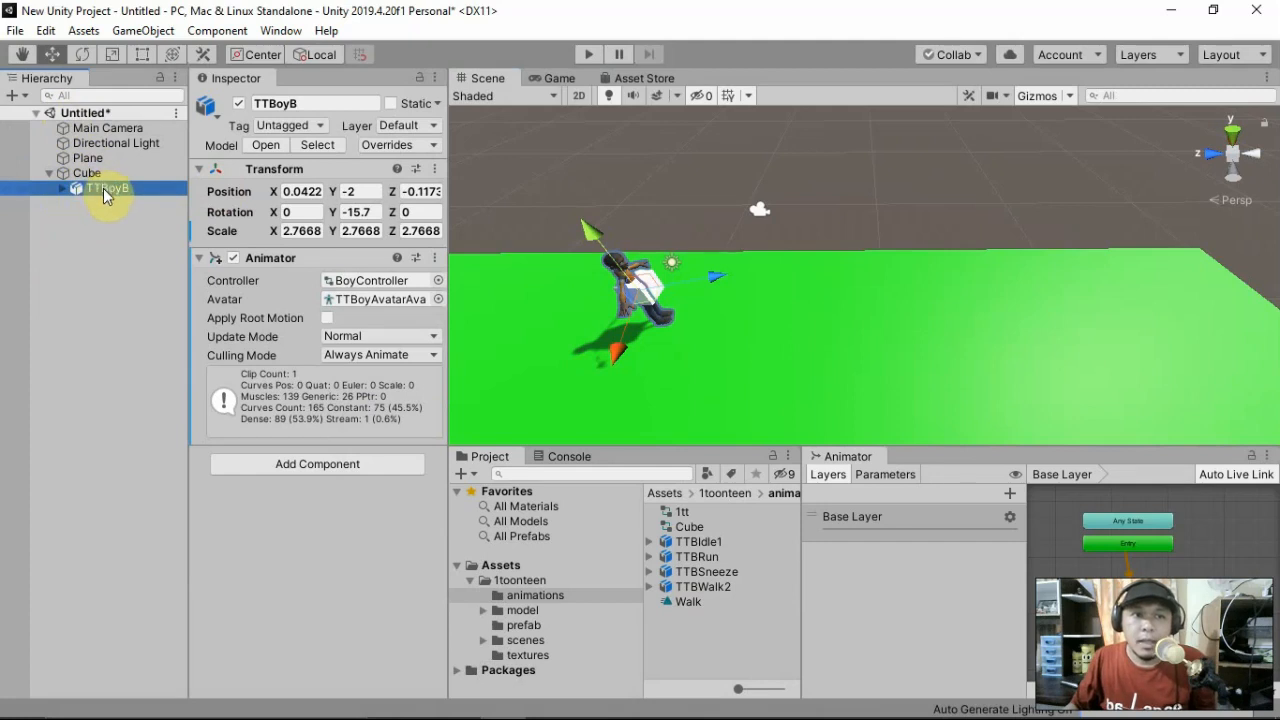
- Run the scene with TTBoyB parented to the Cube, check the walk in the Game and Scene views, and stop
click(586, 54)
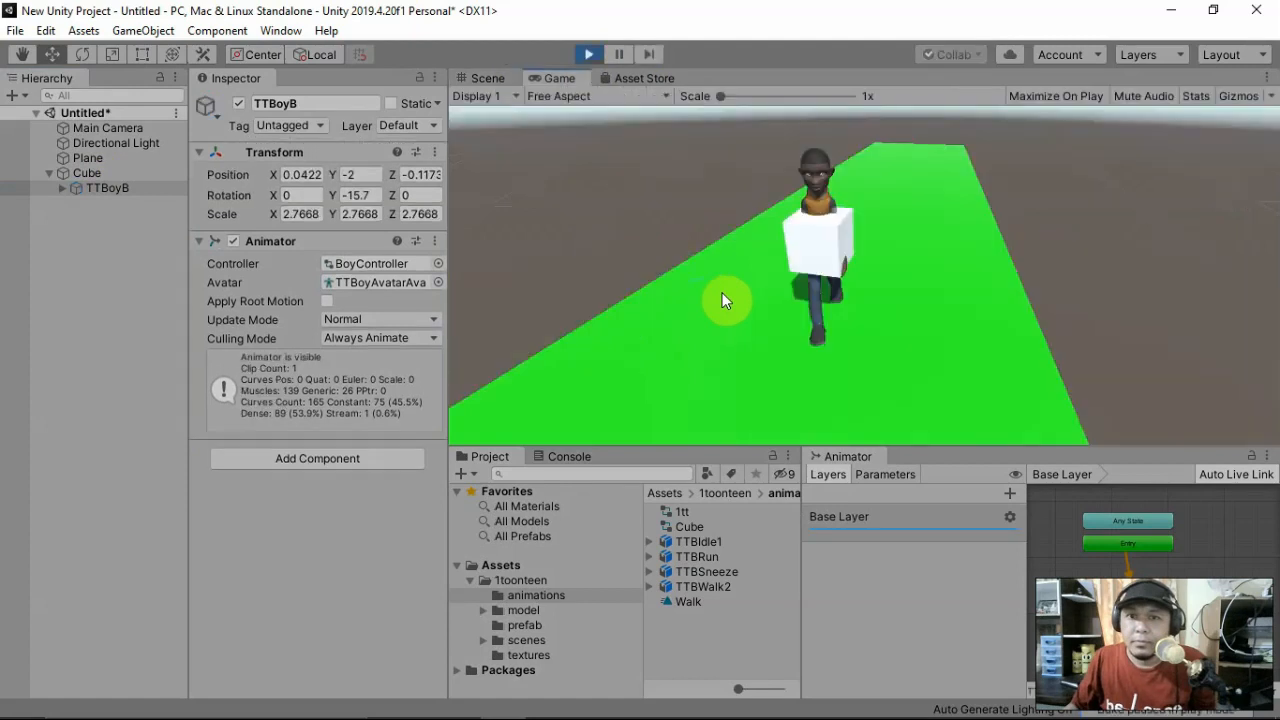
click(489, 77)
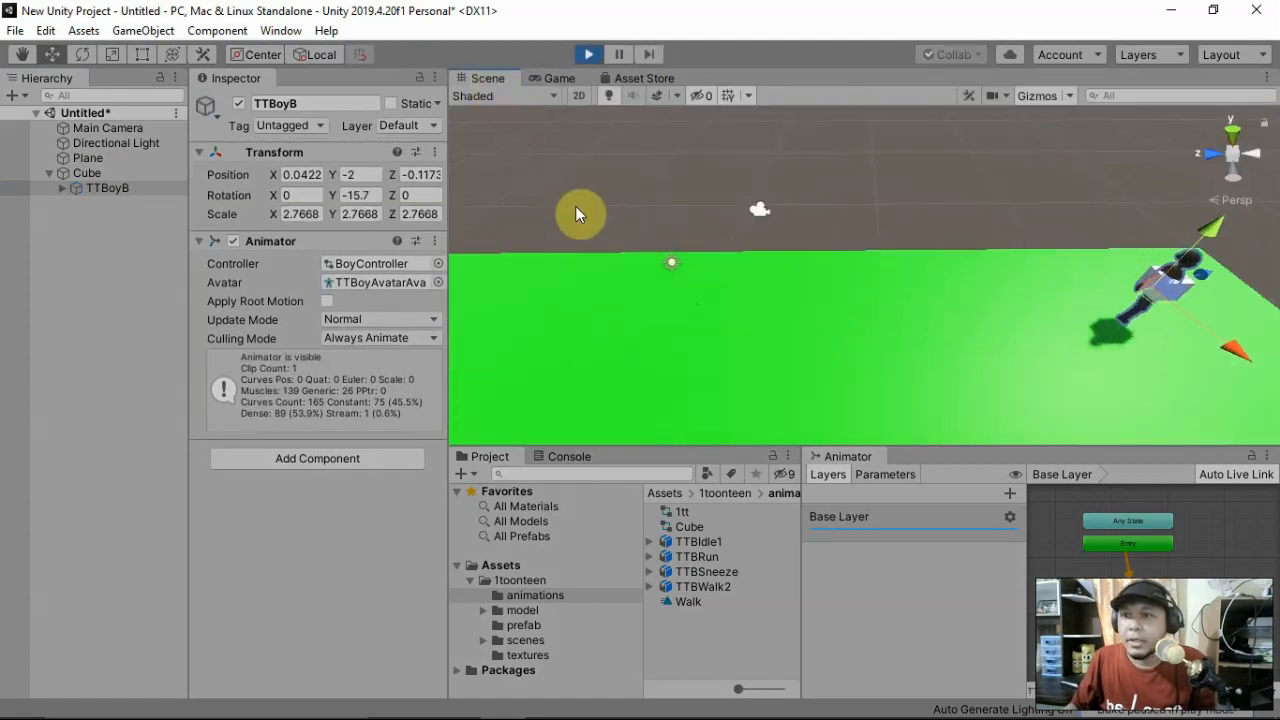
click(589, 54)
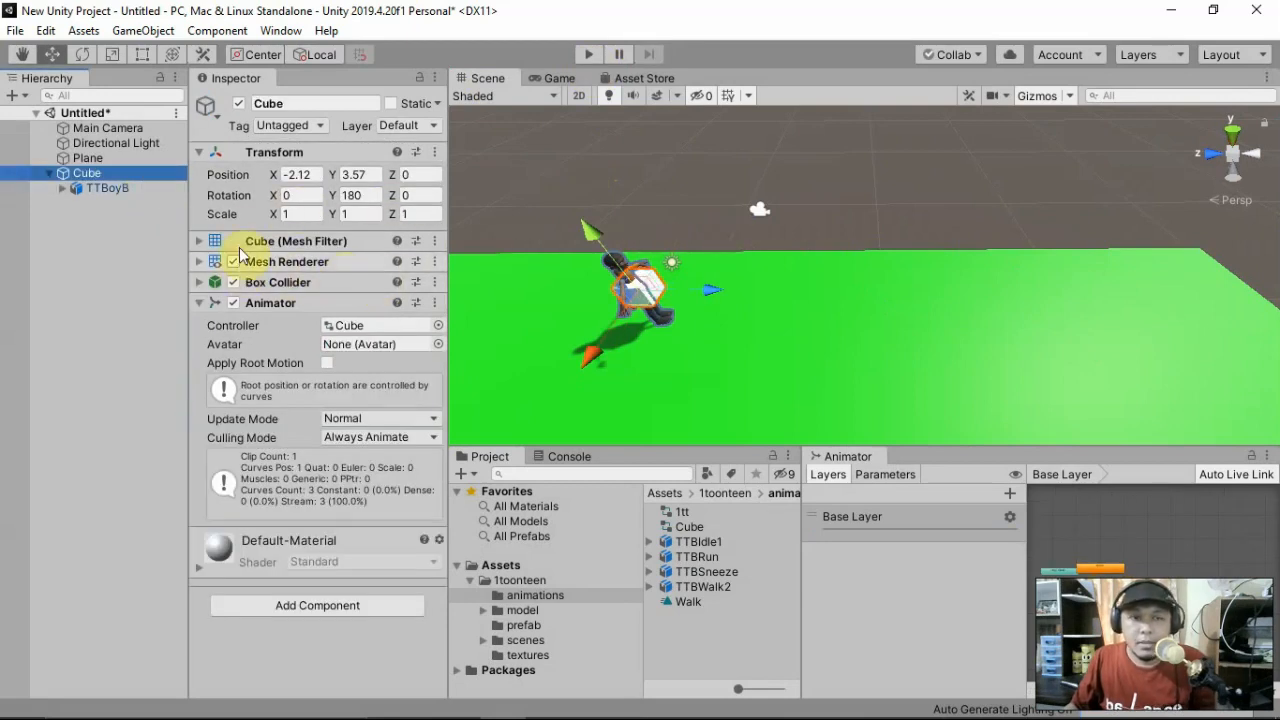
- Hide the Cube by disabling only its Mesh Renderer, leaving the Cube object itself active
click(240, 104)
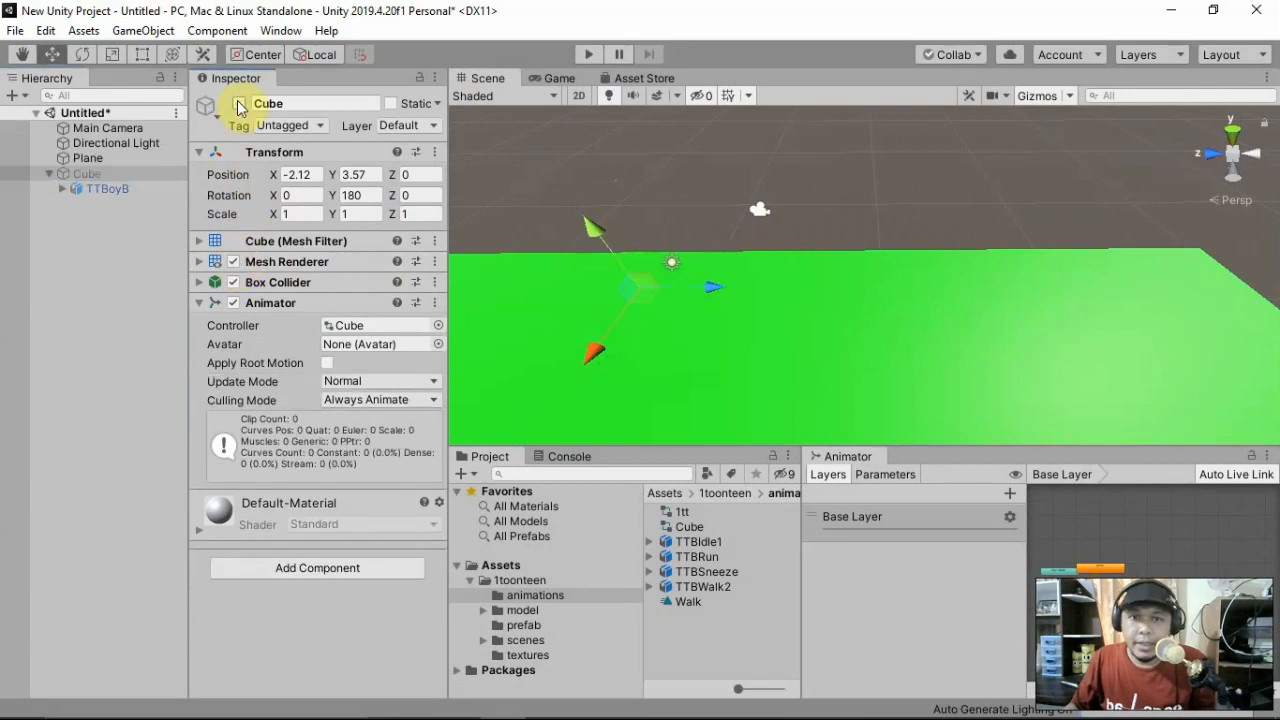
click(240, 104)
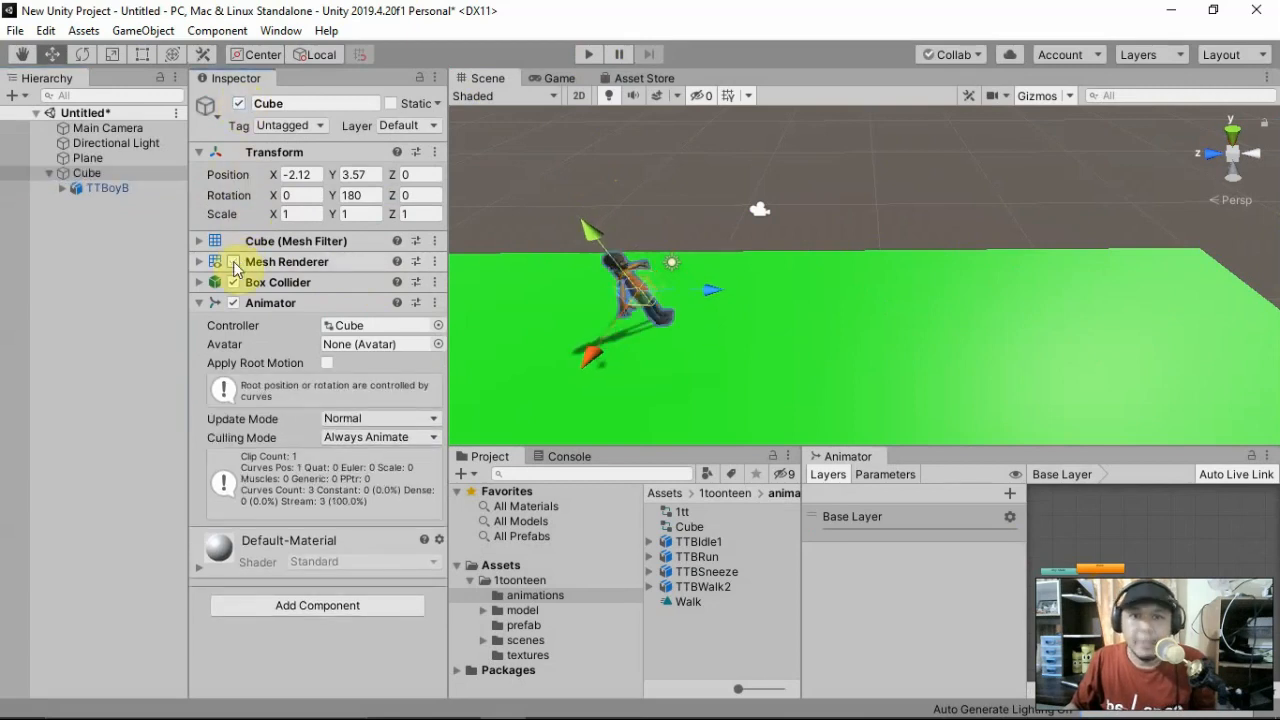
click(234, 262)
click(240, 104)
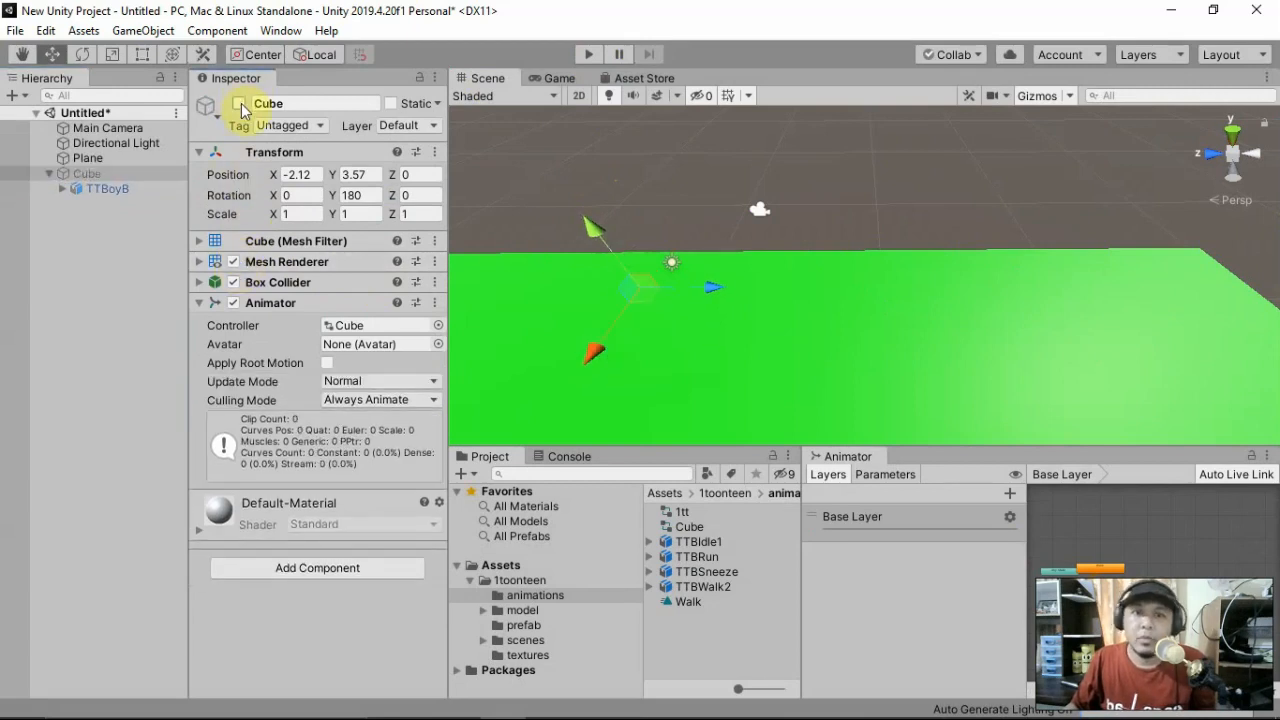
click(240, 104)
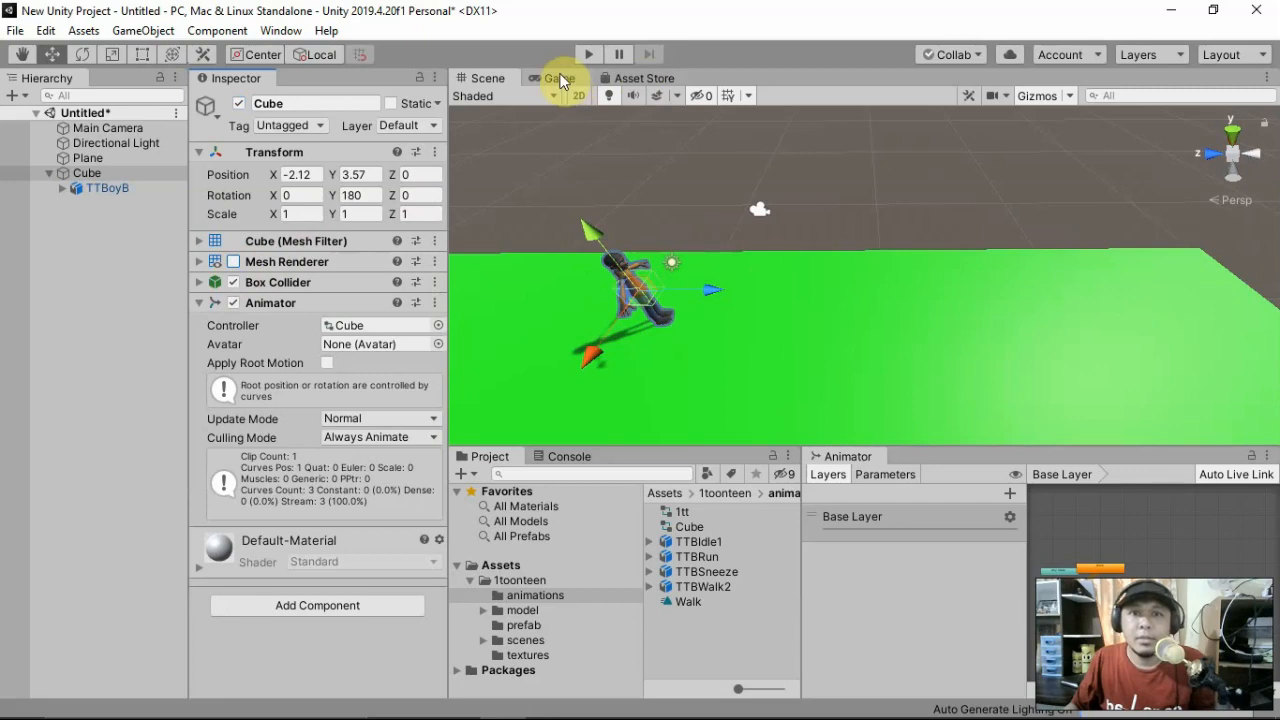
- Align the Main Camera with the current Scene view and start running the scene
click(150, 128)
click(143, 30)
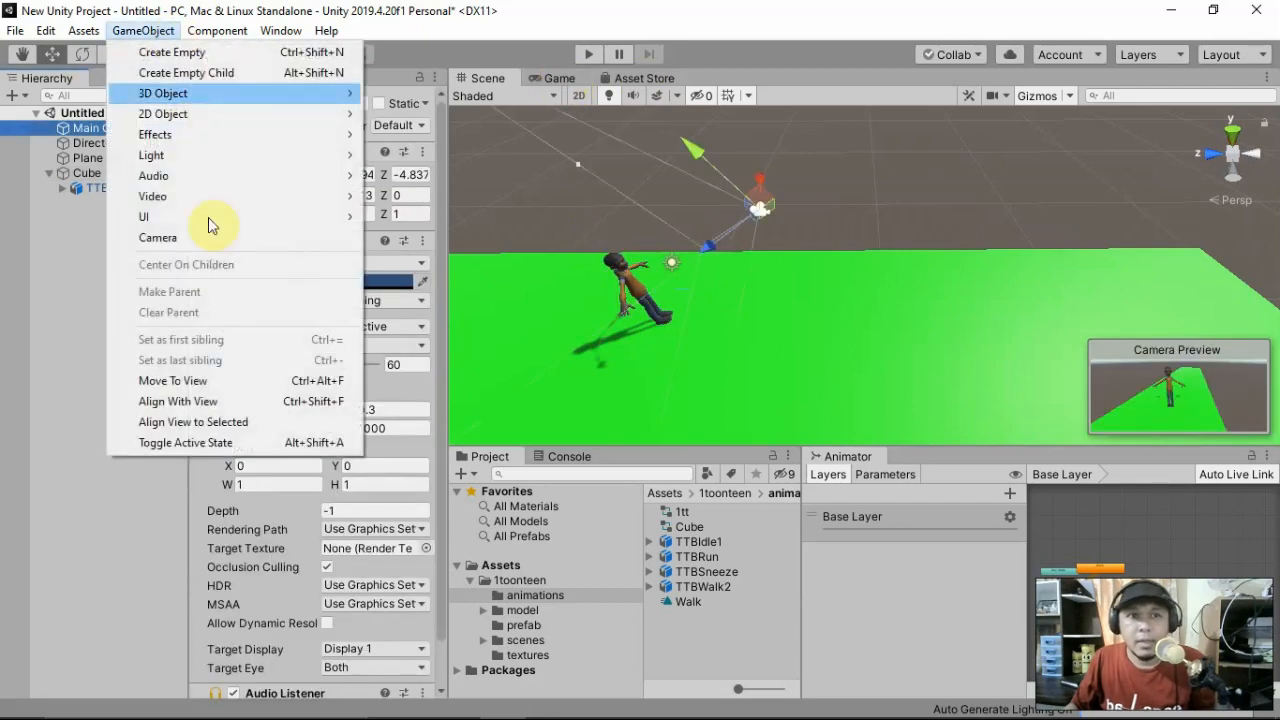
click(250, 401)
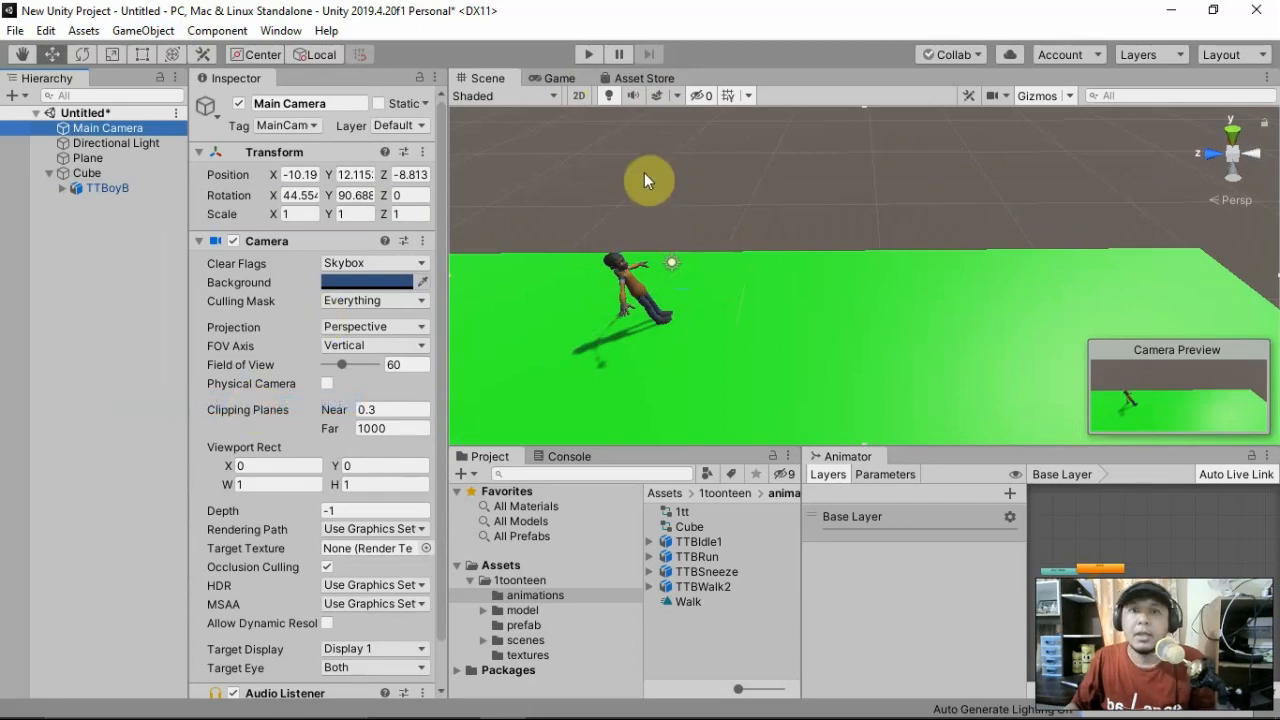
click(588, 54)
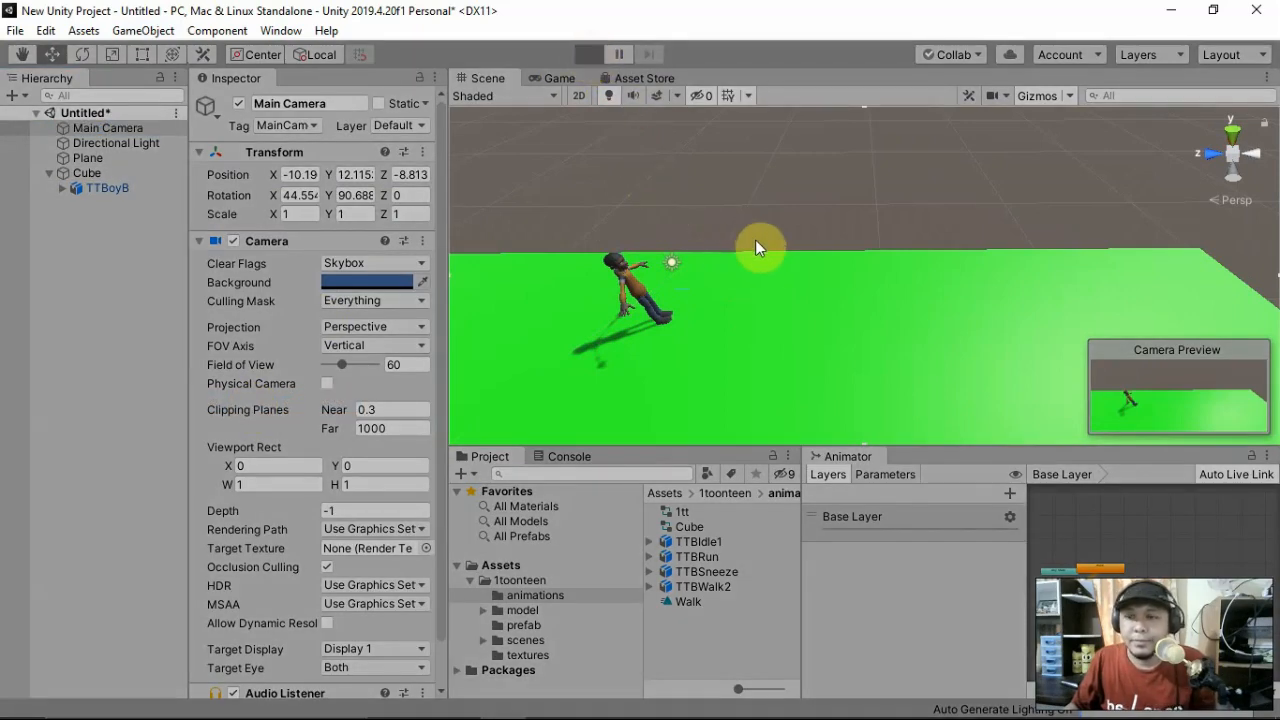